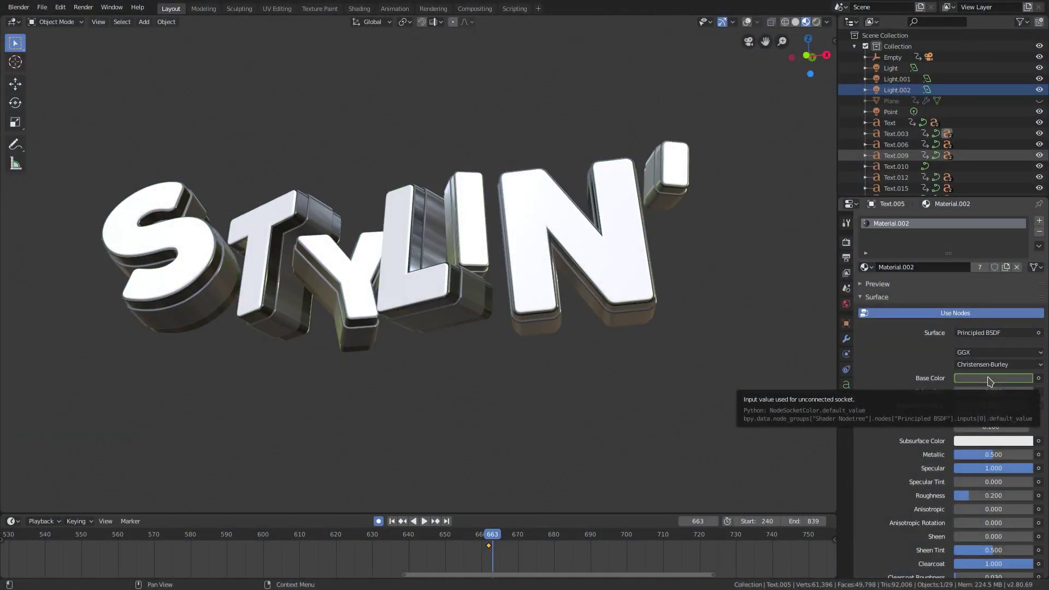
Step: Set Material.002's Base Color to full white at frame 663, and keyframe the same white at frames 683 and 684
{"action": "left_click", "coordinate": [991, 378]}
{"action": "left_click_drag", "start_coordinate": [1025, 277], "coordinate": [1025, 221]}
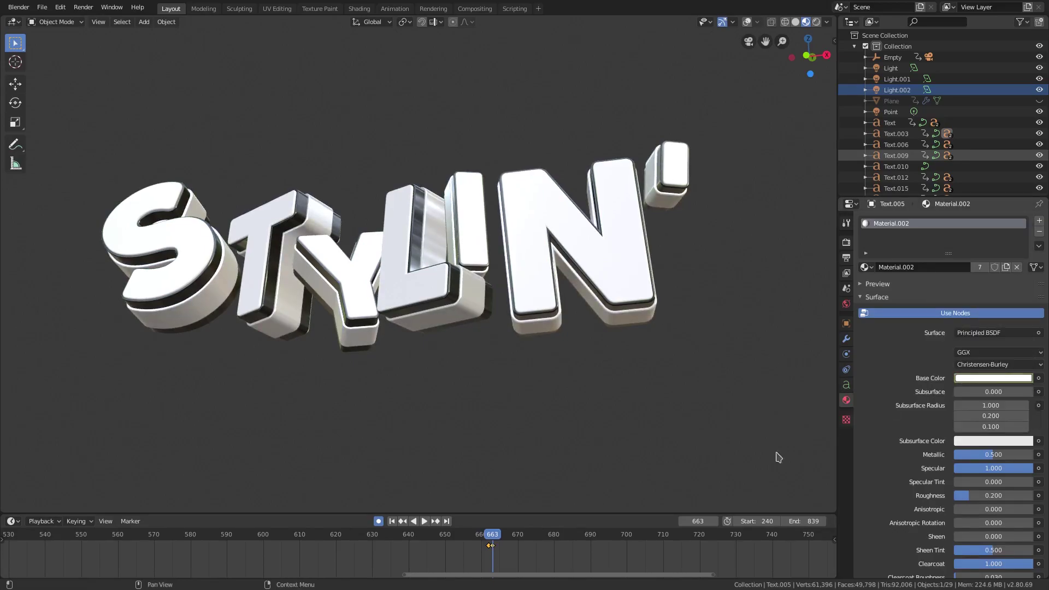
{"action": "key", "text": "space"}
{"action": "left_click_drag", "start_coordinate": [583, 540], "coordinate": [580, 538]}
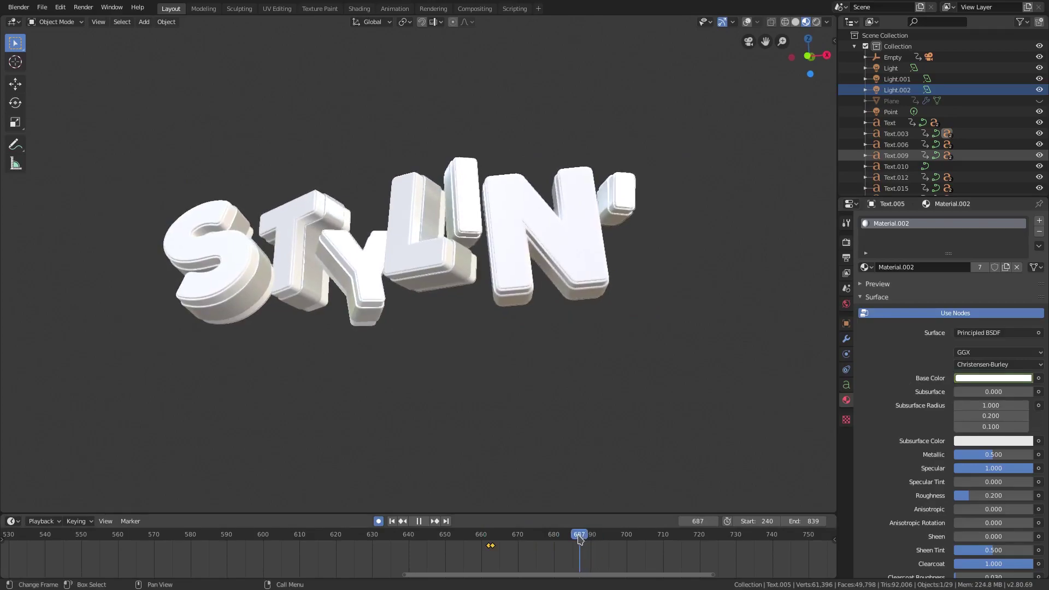
{"action": "key", "text": "Left"}
{"action": "key", "text": "Left"}
{"action": "key", "text": "Left"}
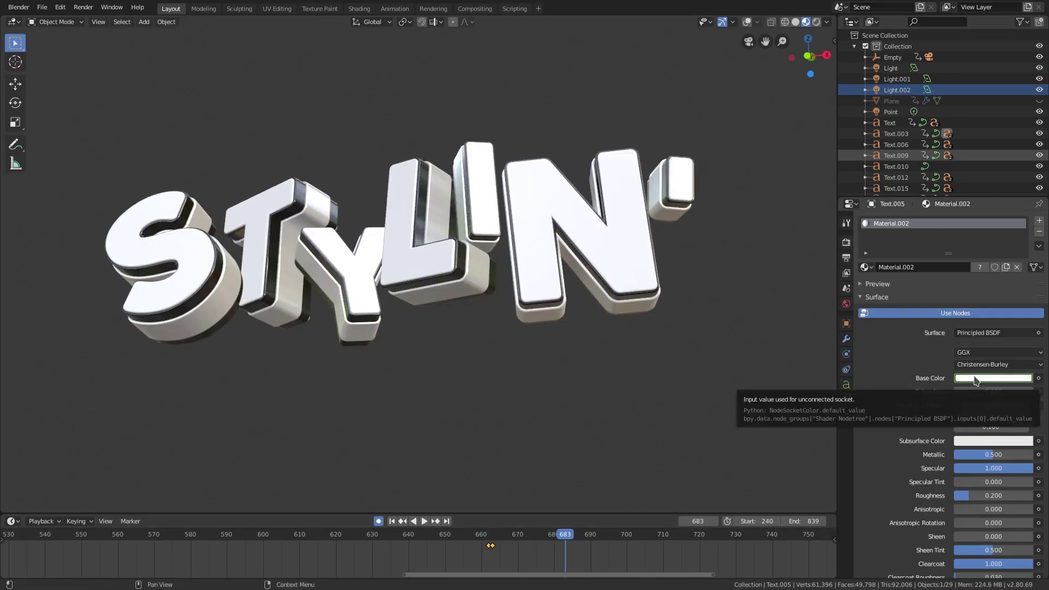
{"action": "key", "text": "Right"}
{"action": "left_click", "coordinate": [977, 378]}
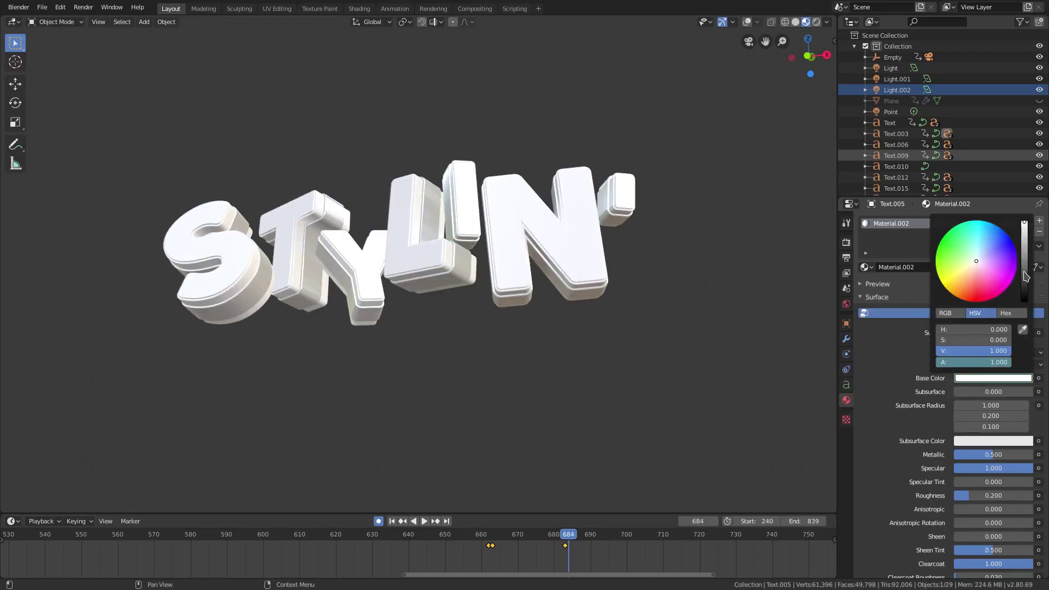
{"action": "key", "text": "i"}
Step: Duplicate the dark Base Color keyframe at frame 662 onto frame 684
{"action": "scroll", "coordinate": [491, 554], "scroll_direction": "up", "scroll_amount": 3}
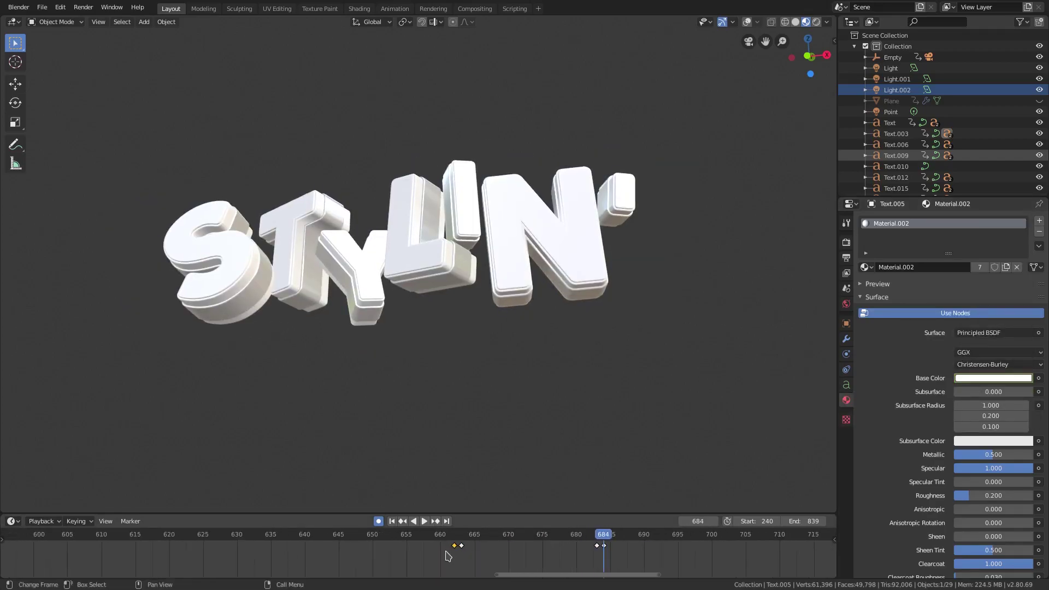
{"action": "key", "text": "shift+d"}
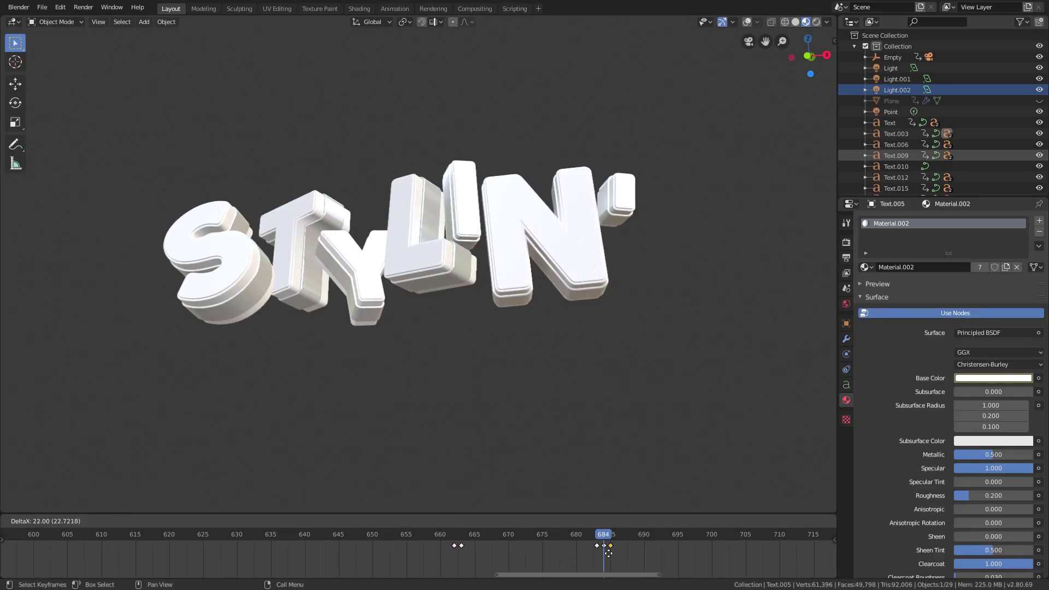
{"action": "left_click", "coordinate": [606, 553]}
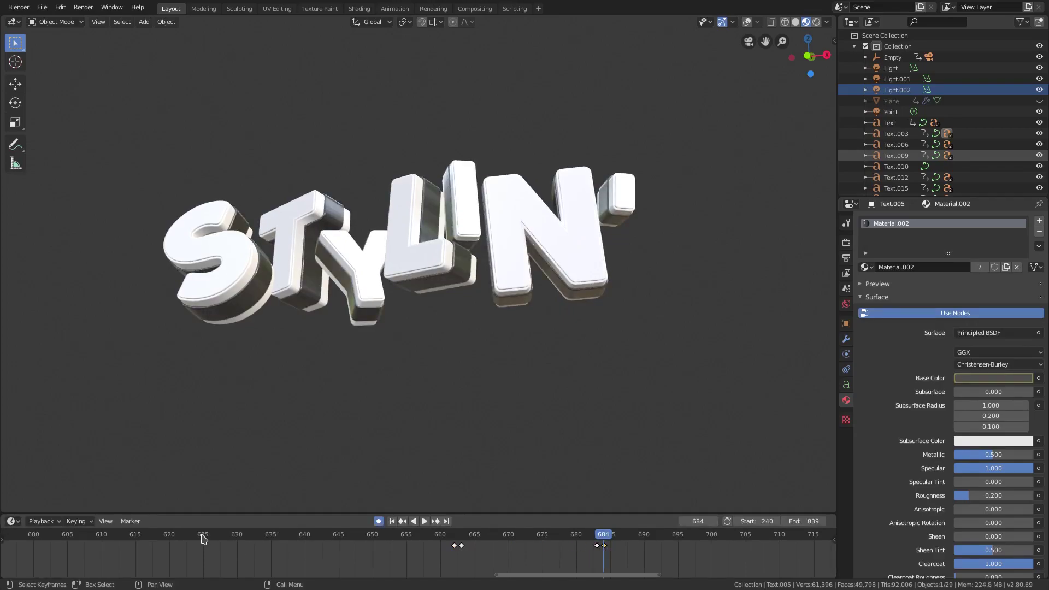
Step: Play back the animation across frames 662 to 684 to review the letters' colour flash
{"action": "left_click", "coordinate": [202, 539]}
{"action": "key", "text": "space"}
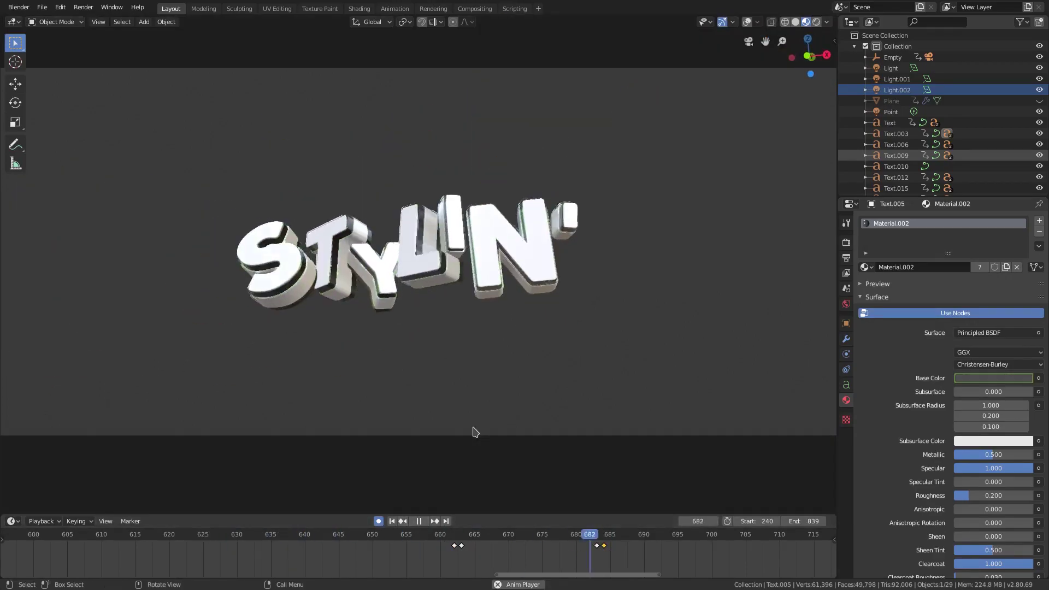
{"action": "left_click", "coordinate": [421, 522]}
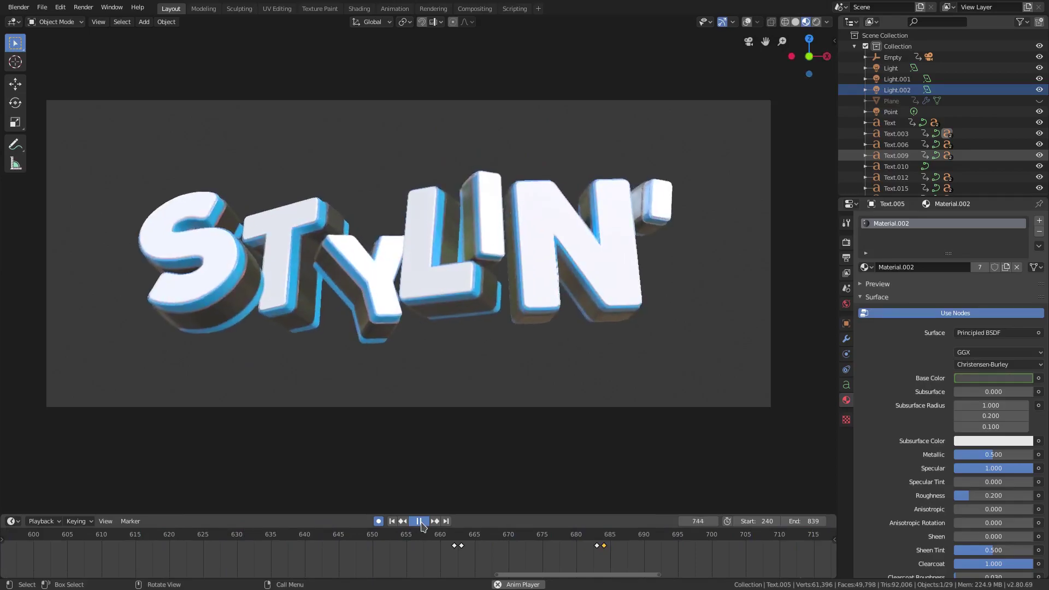
{"action": "left_click", "coordinate": [420, 522]}
Step: Return to about frame 309 and play the earlier part of the animation to review the lettering's motion
{"action": "scroll", "coordinate": [519, 323], "scroll_direction": "down", "scroll_amount": 5}
{"action": "scroll", "coordinate": [520, 323], "scroll_direction": "up", "scroll_amount": 4}
{"action": "scroll", "coordinate": [447, 562], "scroll_direction": "down", "scroll_amount": 17}
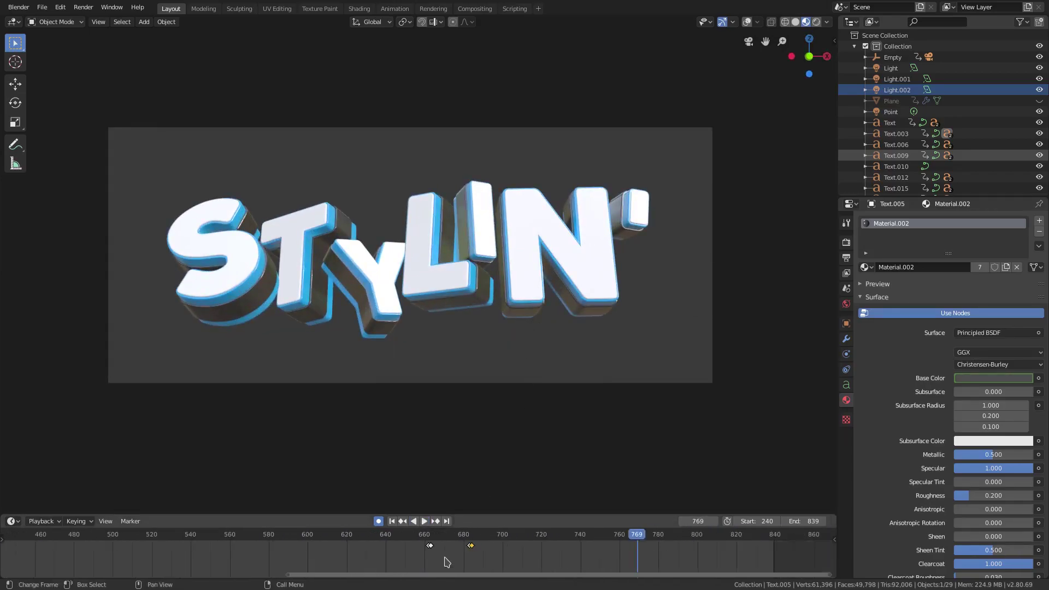
{"action": "scroll", "coordinate": [447, 562], "scroll_direction": "down", "scroll_amount": 4}
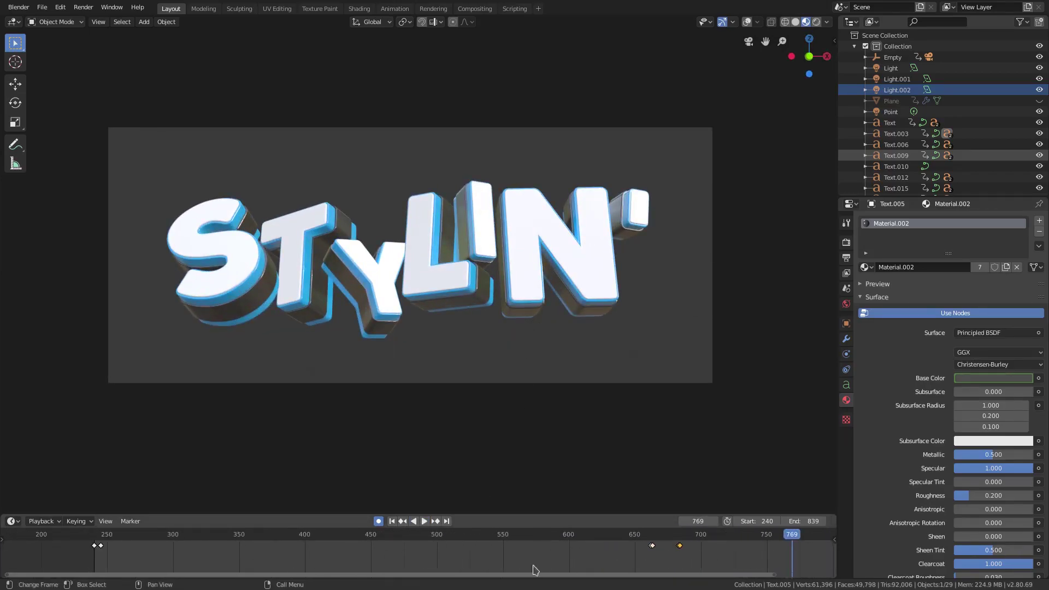
{"action": "left_click", "coordinate": [254, 534]}
{"action": "key", "text": "space"}
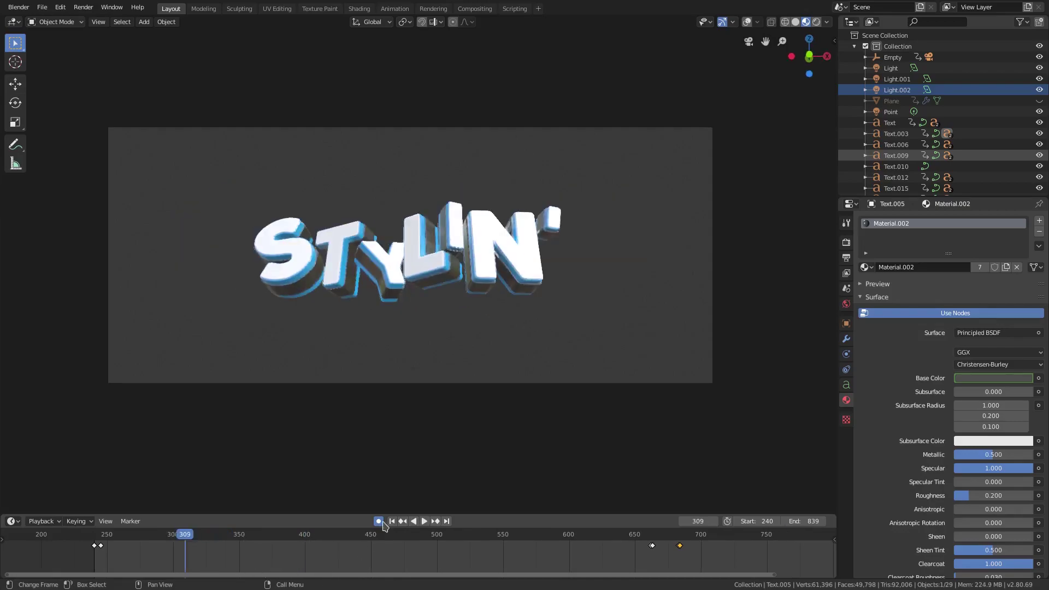
{"action": "left_click", "coordinate": [424, 522]}
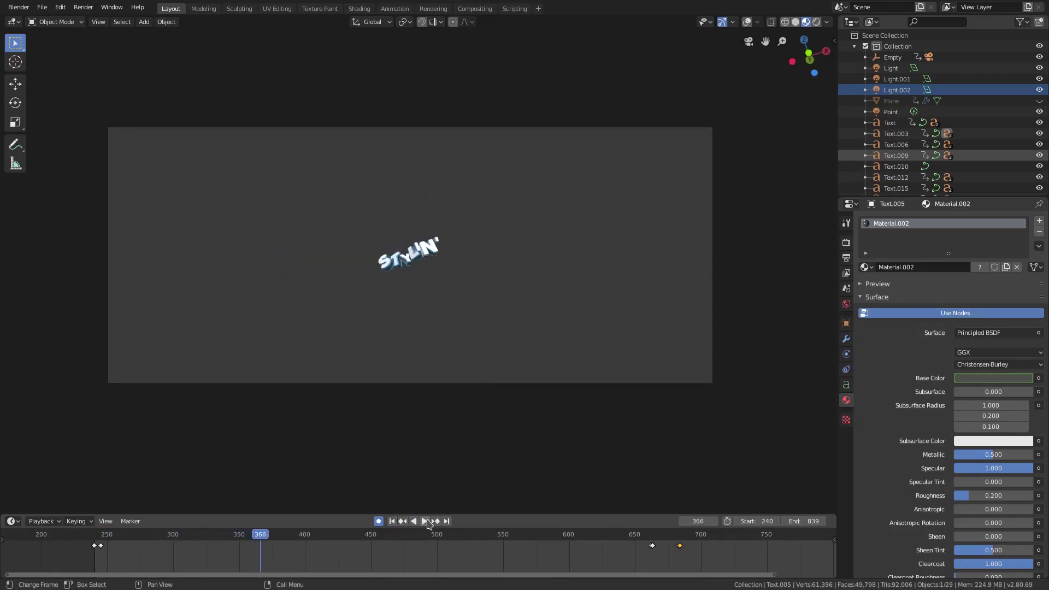
Step: Select the front face of the letter N and play the animation up to about frame 749 to review its motion
{"action": "scroll", "coordinate": [472, 249], "scroll_direction": "up", "scroll_amount": 5}
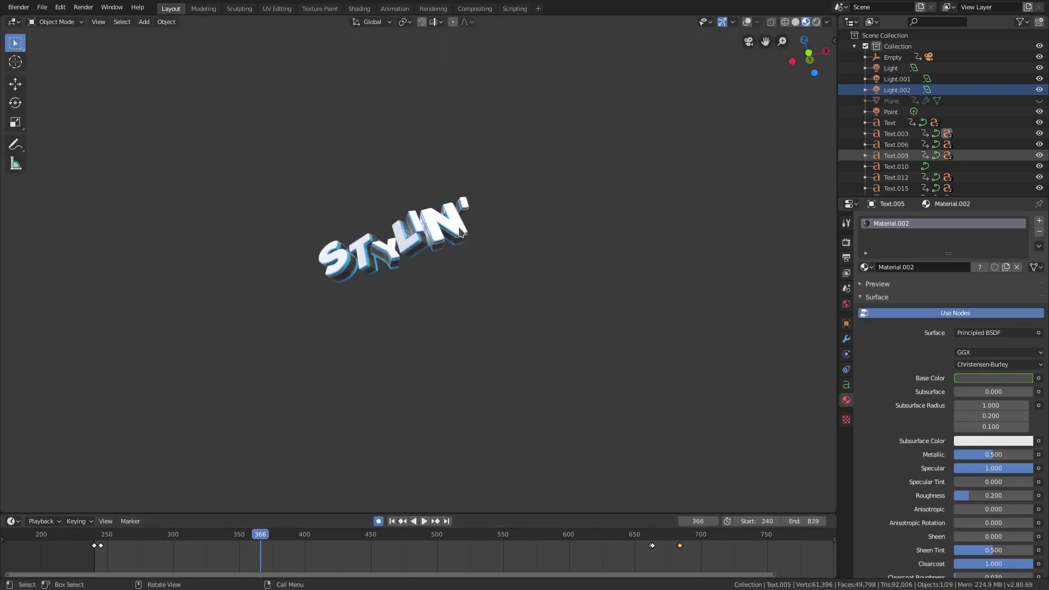
{"action": "left_click", "coordinate": [460, 233]}
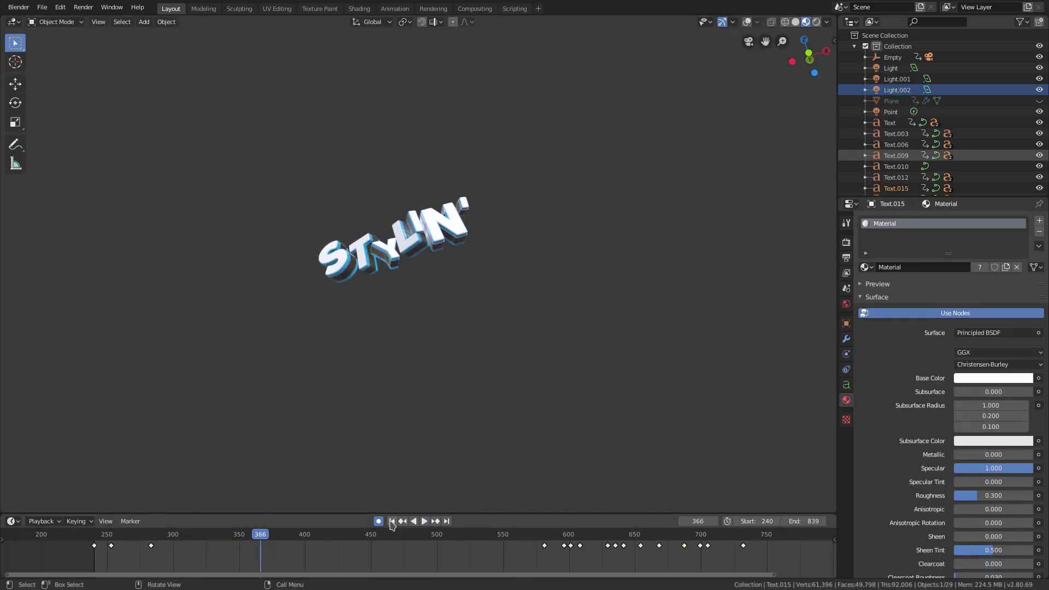
{"action": "left_click", "coordinate": [424, 522]}
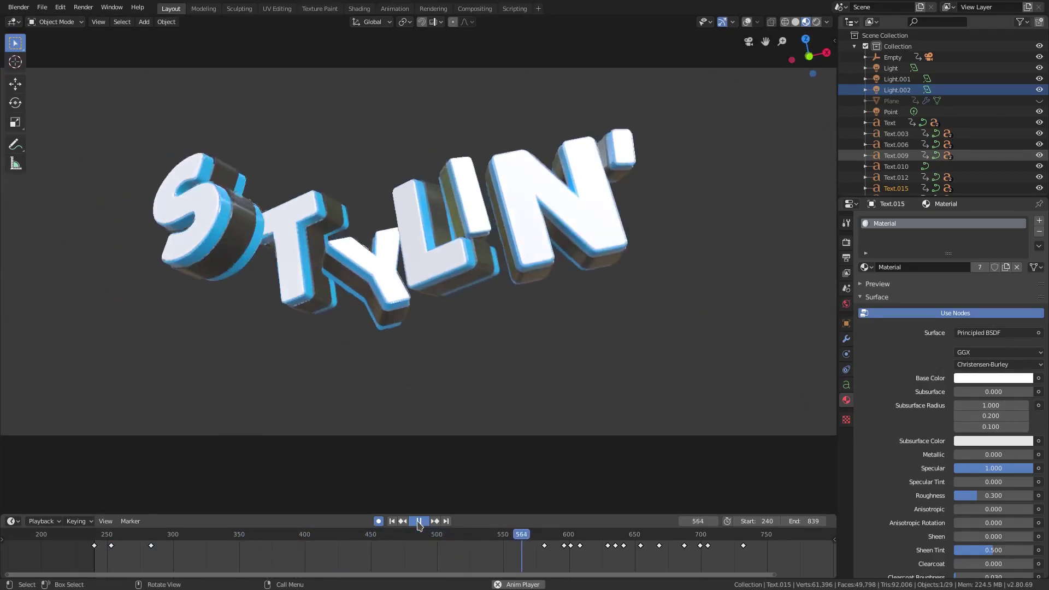
{"action": "key", "text": "space"}
{"action": "key", "text": "space"}
{"action": "left_click", "coordinate": [476, 542]}
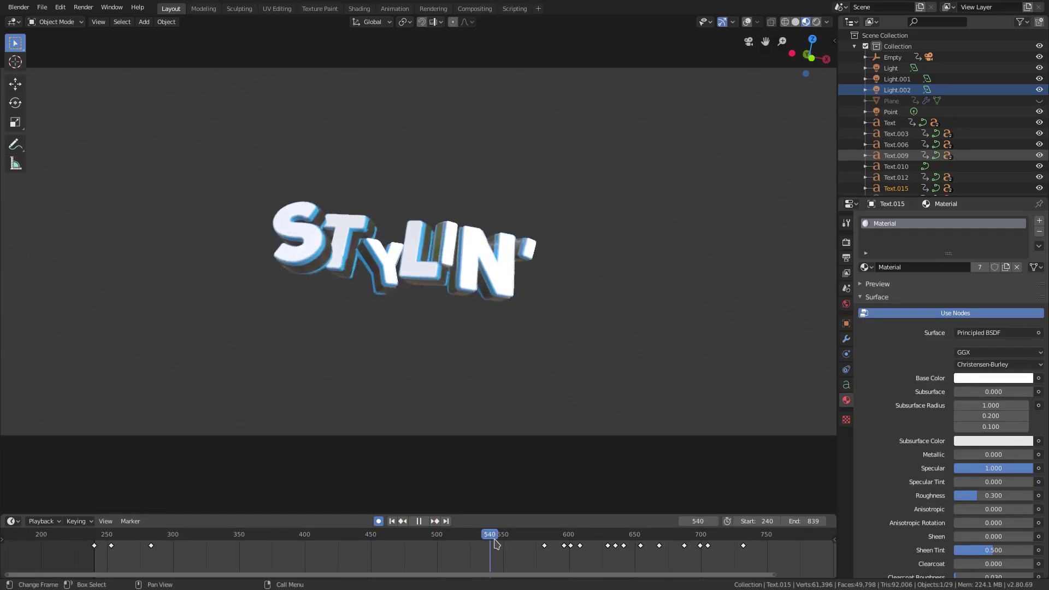
{"action": "key", "text": "space"}
{"action": "middle_click_drag", "start_coordinate": [503, 545], "coordinate": [112, 545]}
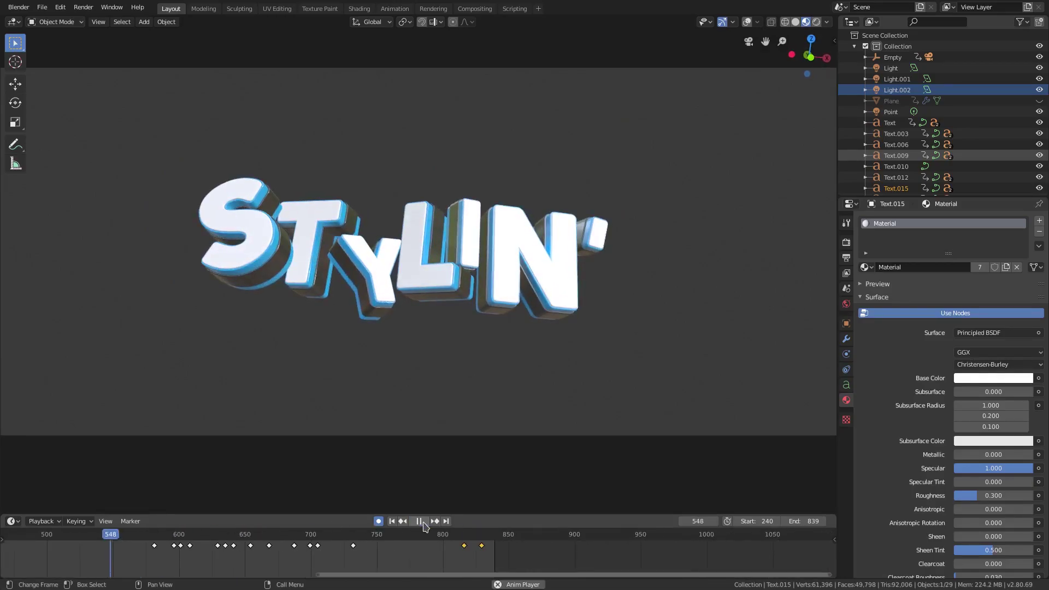
{"action": "left_click", "coordinate": [419, 520]}
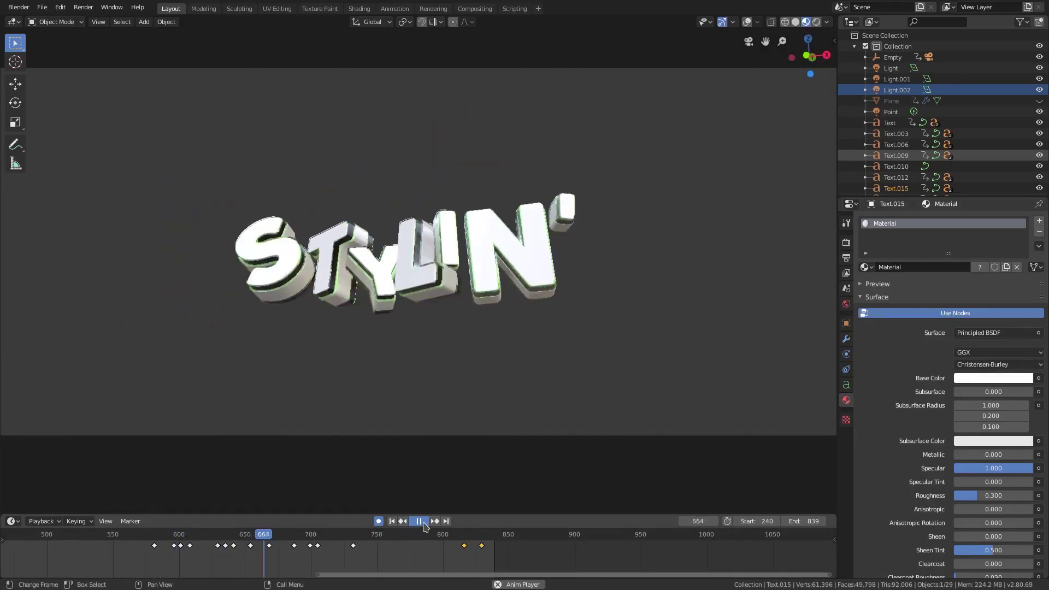
{"action": "left_click", "coordinate": [424, 523]}
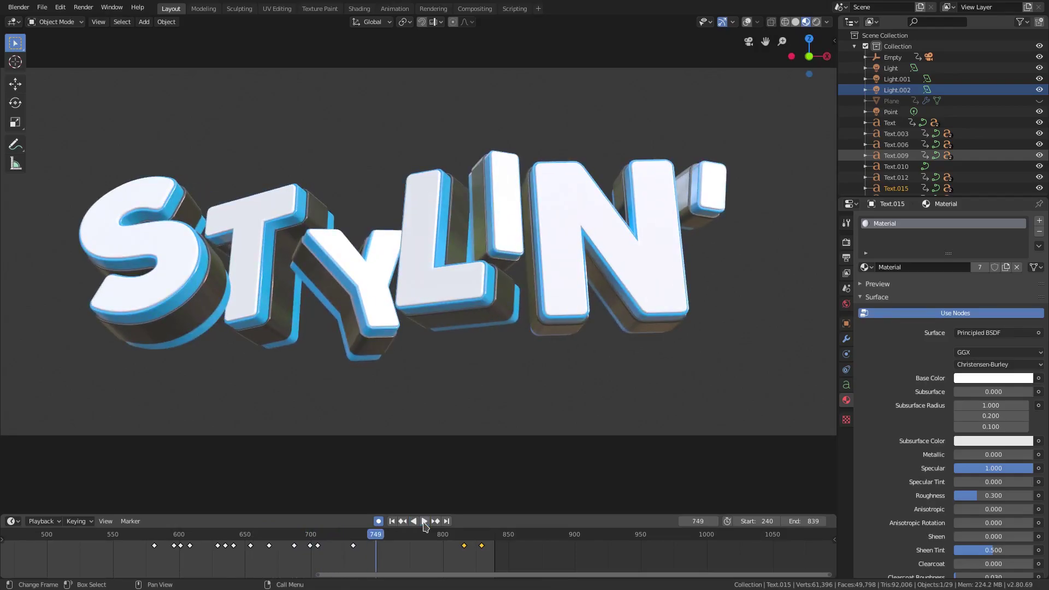
Step: Set the current frame to 731 and turn on the viewport overlays
{"action": "left_click", "coordinate": [424, 522]}
{"action": "left_click", "coordinate": [327, 538]}
{"action": "mouse_move", "coordinate": [353, 541]}
{"action": "left_mouse_down"}
{"action": "mouse_move", "coordinate": [363, 540]}
{"action": "mouse_move", "coordinate": [348, 539]}
{"action": "left_mouse_up"}
{"action": "key", "text": "space"}
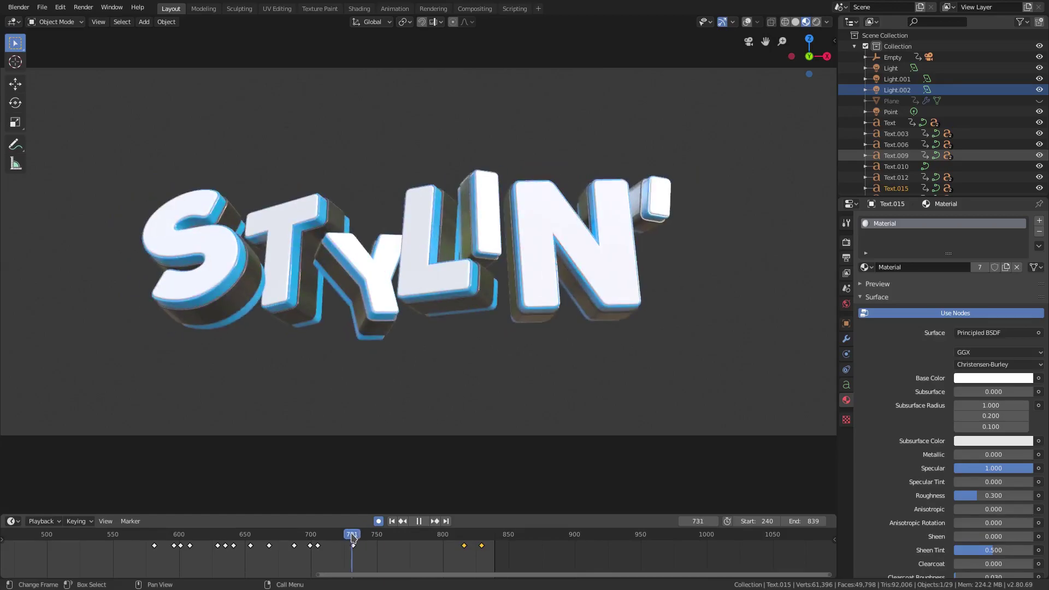
{"action": "left_click", "coordinate": [747, 22]}
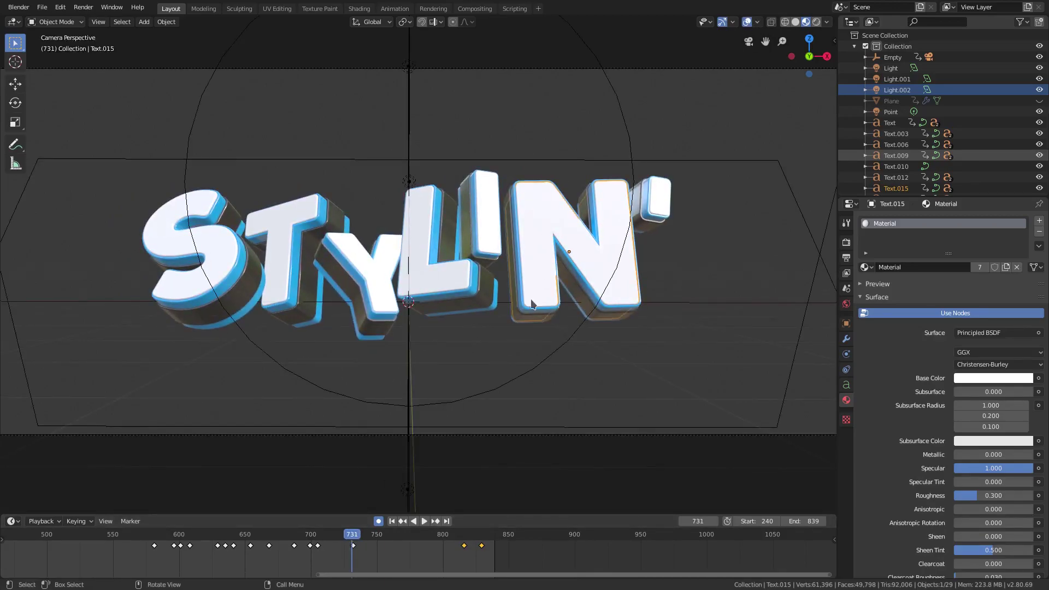
Step: Move the letter N's keyframe at frame 732 back to frame 727
{"action": "scroll", "coordinate": [534, 327], "scroll_direction": "down", "scroll_amount": 2}
{"action": "scroll", "coordinate": [560, 243], "scroll_direction": "up", "scroll_amount": 4}
{"action": "middle_click_drag", "start_coordinate": [550, 205], "coordinate": [394, 452]}
{"action": "scroll", "coordinate": [339, 563], "scroll_direction": "up", "scroll_amount": 3}
{"action": "scroll", "coordinate": [425, 556], "scroll_direction": "up", "scroll_amount": 3}
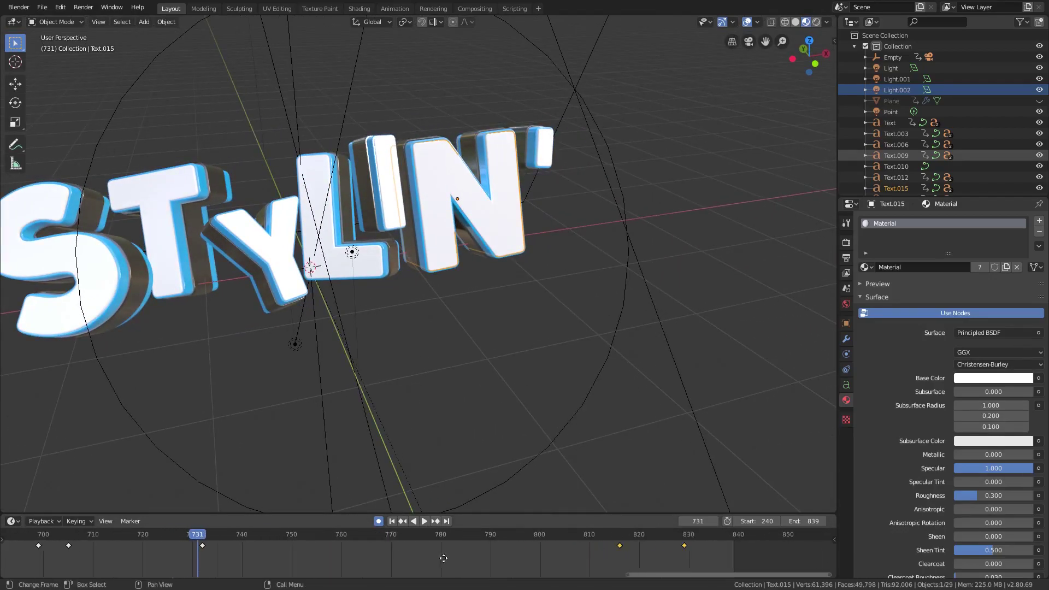
{"action": "key", "text": "g"}
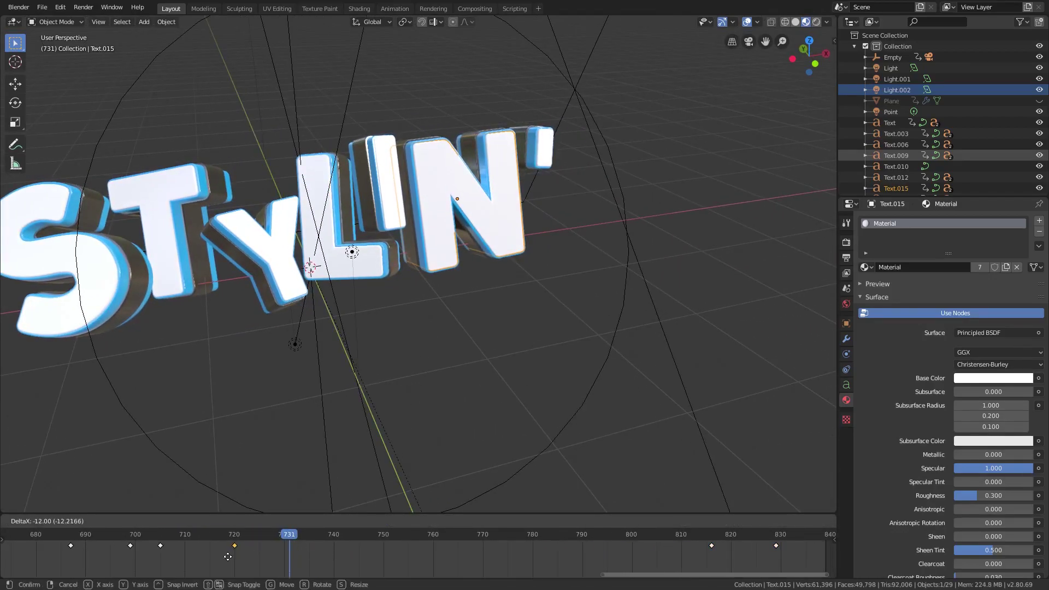
{"action": "left_click", "coordinate": [269, 565]}
{"action": "left_click", "coordinate": [270, 569]}
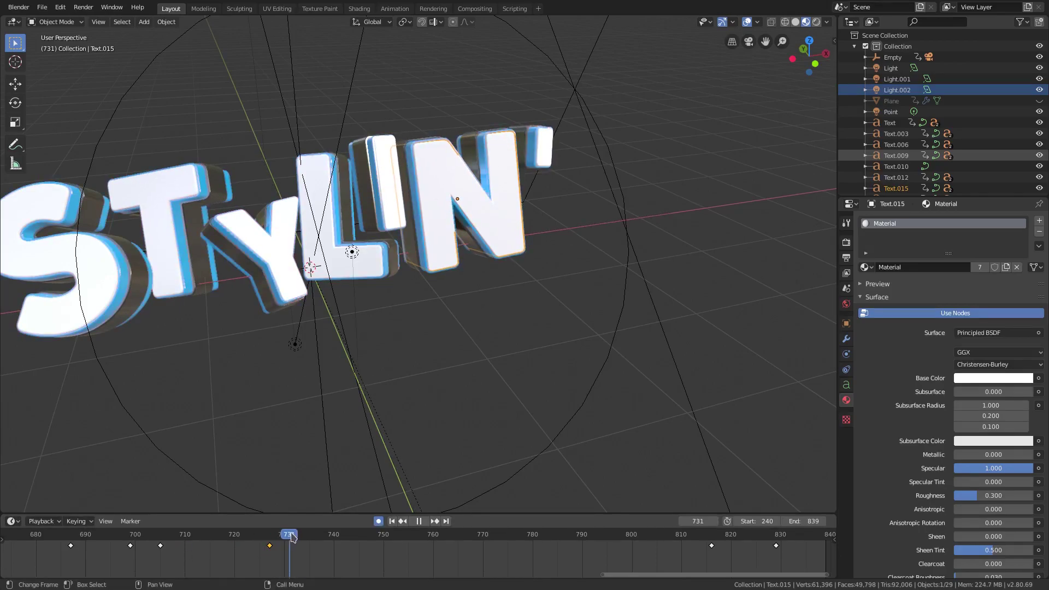
Step: Insert a Location keyframe for the letter N at frame 729, and advance the current frame to 741
{"action": "key", "text": "KP_0"}
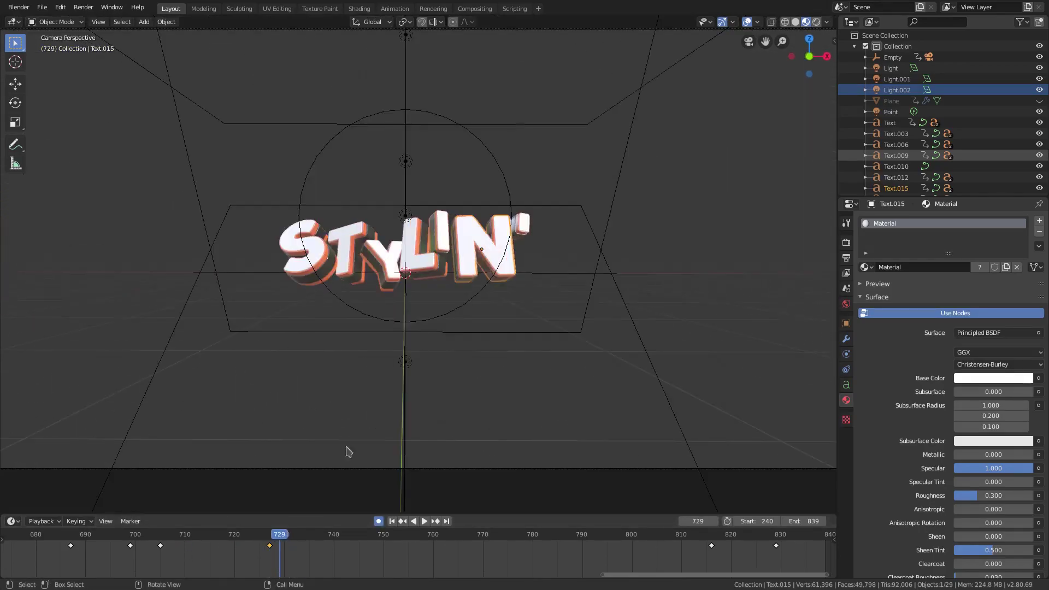
{"action": "left_click", "coordinate": [286, 541]}
{"action": "left_click_drag", "start_coordinate": [287, 541], "coordinate": [280, 539]}
{"action": "key", "text": "KP_0"}
{"action": "scroll", "coordinate": [514, 213], "scroll_direction": "up", "scroll_amount": 2}
{"action": "middle_click_drag", "start_coordinate": [514, 211], "coordinate": [481, 251], "text": "shift"}
{"action": "key", "text": "i"}
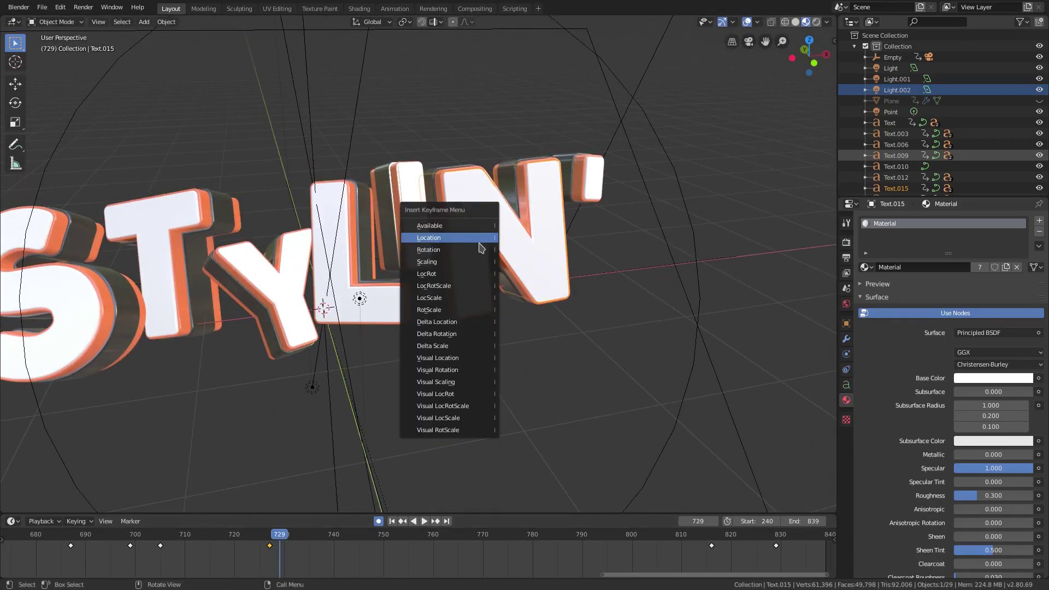
{"action": "left_click", "coordinate": [480, 241]}
{"action": "key", "text": "space"}
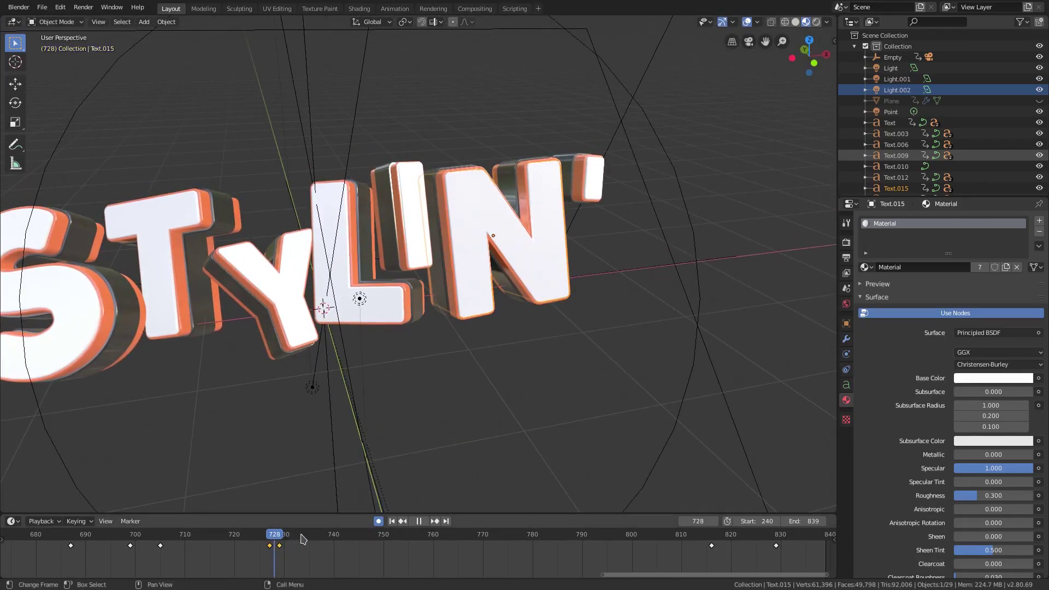
{"action": "key", "text": "space"}
{"action": "key", "text": "r"}
{"action": "key", "text": "z"}
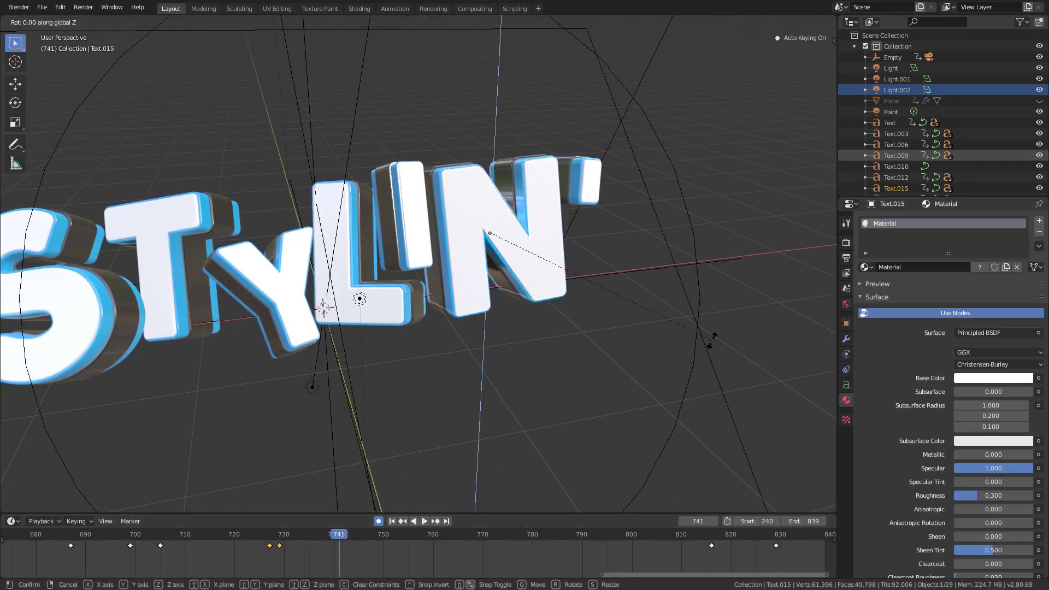
{"action": "key", "text": "Escape"}
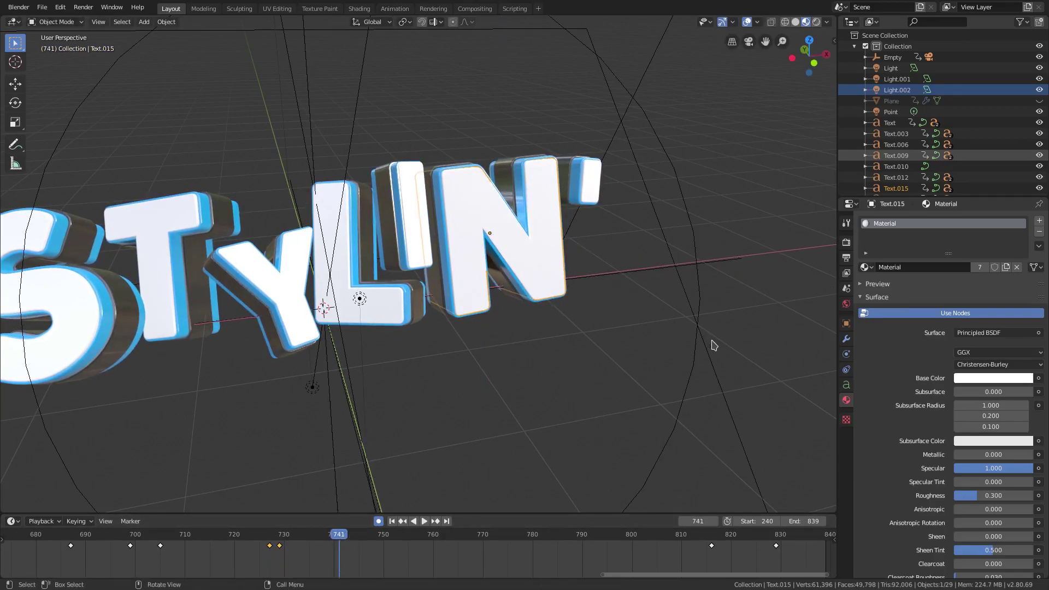
Step: Rotate the letter N about half a turn around its local Y axis at frame 741, and advance to frame 761
{"action": "key", "text": "r"}
{"action": "key", "text": "z"}
{"action": "key", "text": "z"}
{"action": "key", "text": "z"}
{"action": "key", "text": "z"}
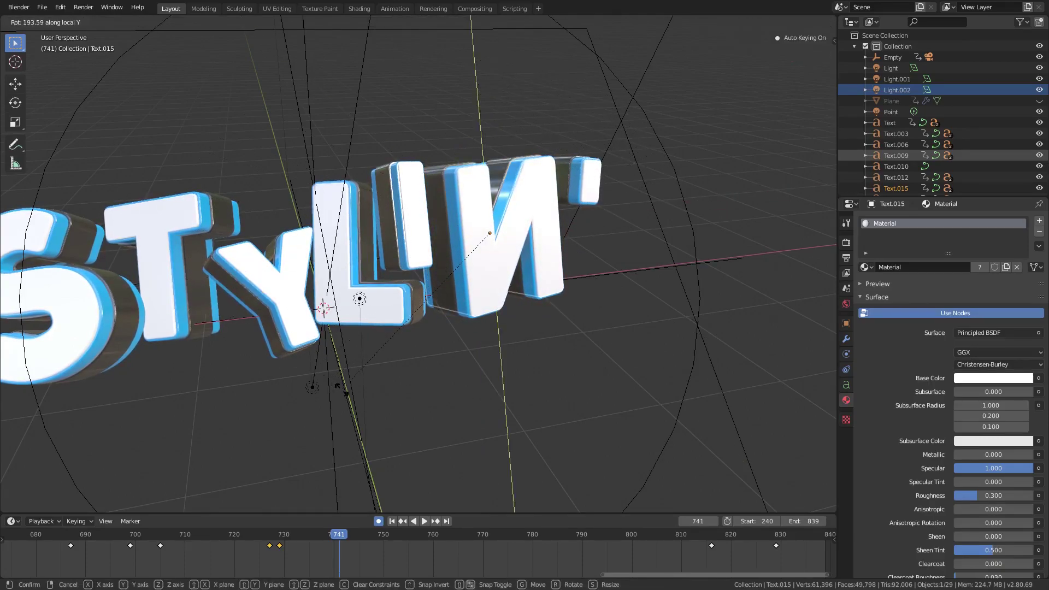
{"action": "left_click", "coordinate": [318, 382]}
{"action": "key", "text": "space"}
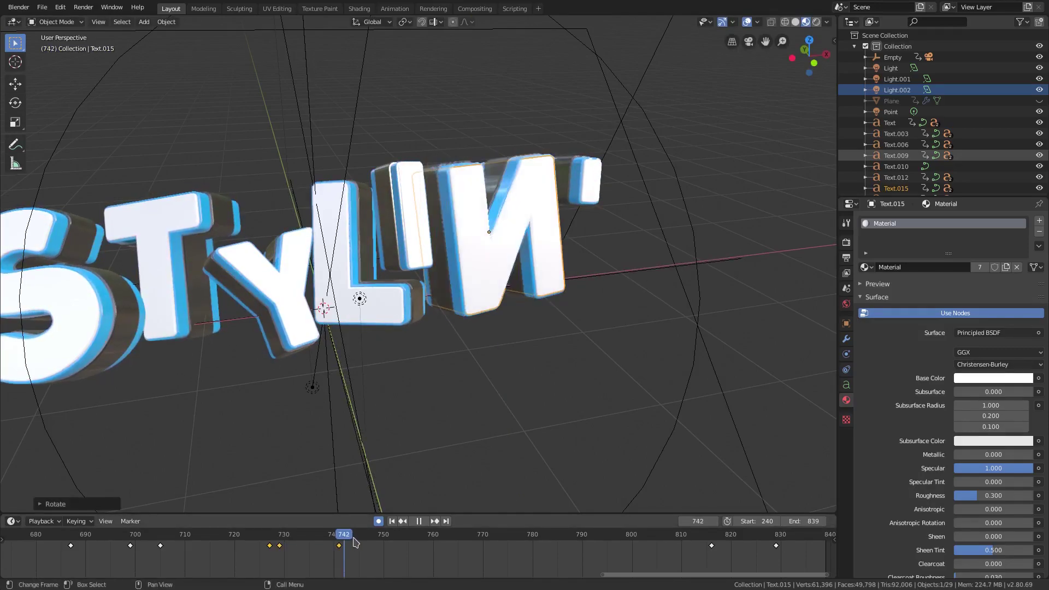
{"action": "key", "text": "space"}
{"action": "key", "text": "r"}
{"action": "key", "text": "z"}
{"action": "right_click", "coordinate": [617, 344]}
{"action": "key", "text": "r"}
{"action": "key", "text": "y"}
{"action": "key", "text": "y"}
{"action": "right_click", "coordinate": [590, 227]}
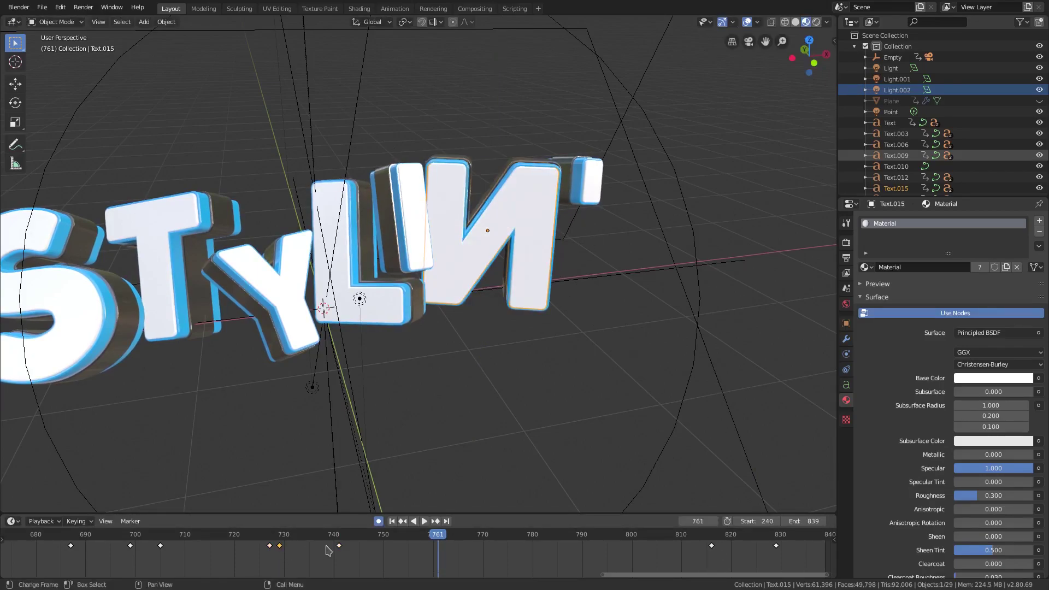
Step: Duplicate the letter N's rotated keyframe from frame 741 to frame 764
{"action": "key", "text": "g"}
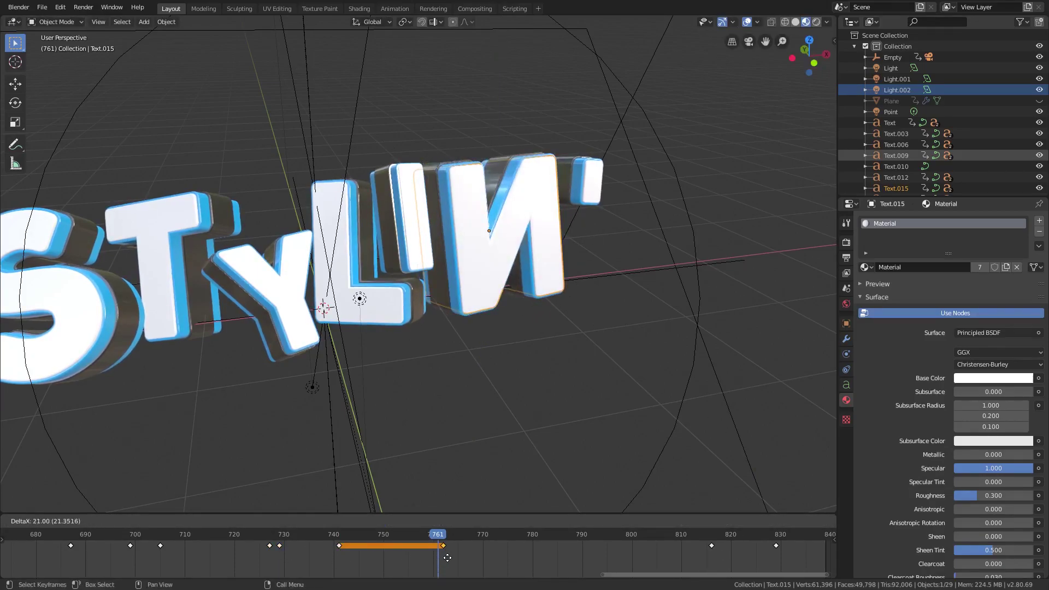
{"action": "left_click", "coordinate": [448, 558]}
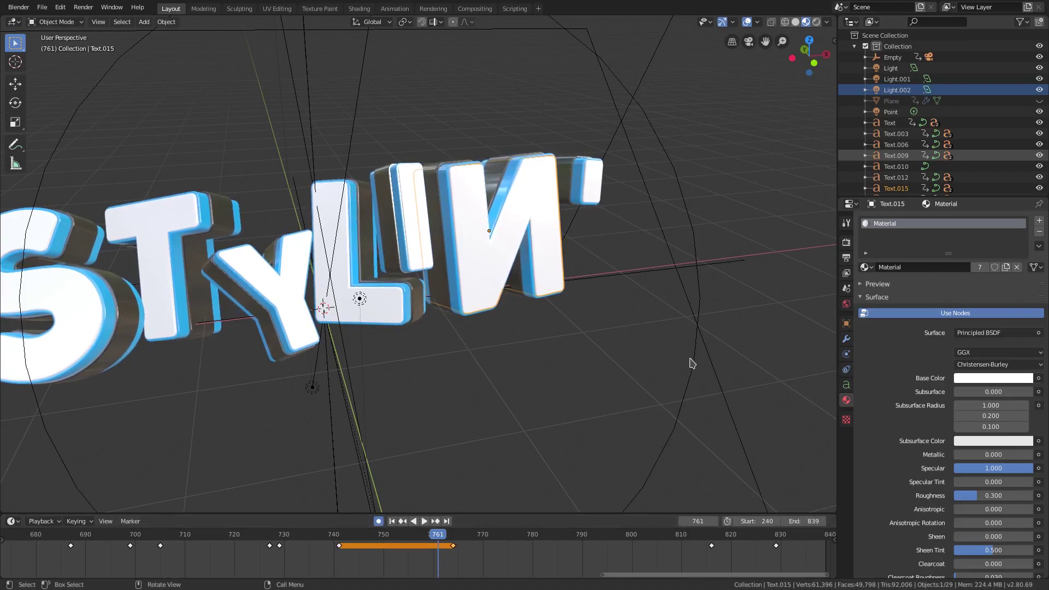
Step: Rotate the letter N slightly around its local Y axis at frame 764 and refine its angle with a trackball rotation
{"action": "right_click", "coordinate": [693, 356]}
{"action": "left_click_drag", "start_coordinate": [440, 537], "coordinate": [453, 536]}
{"action": "key", "text": "r"}
{"action": "key", "text": "y"}
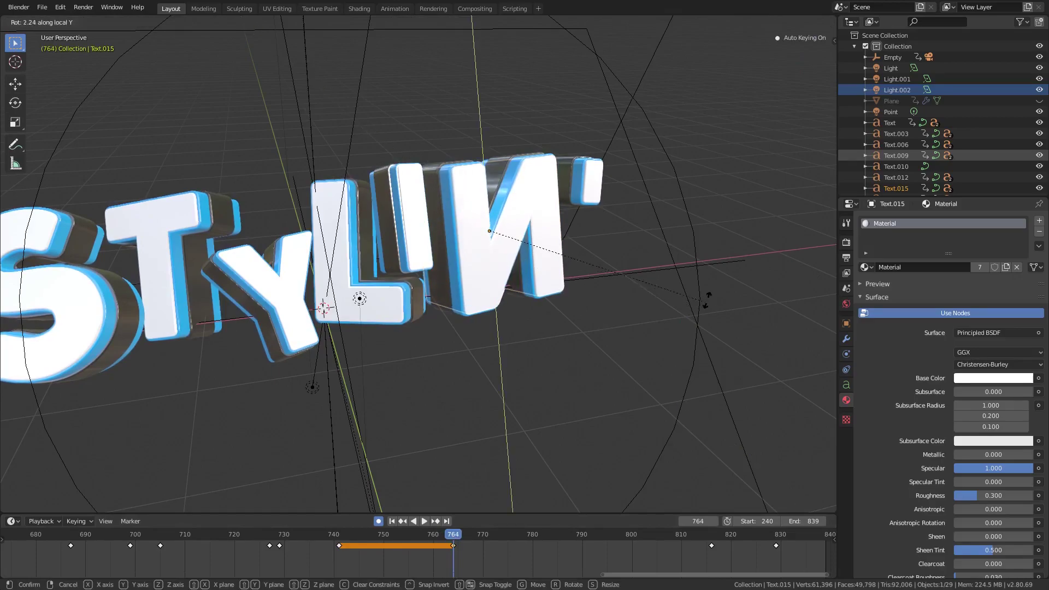
{"action": "left_click", "coordinate": [782, 270]}
{"action": "key", "text": "r"}
{"action": "key", "text": "r"}
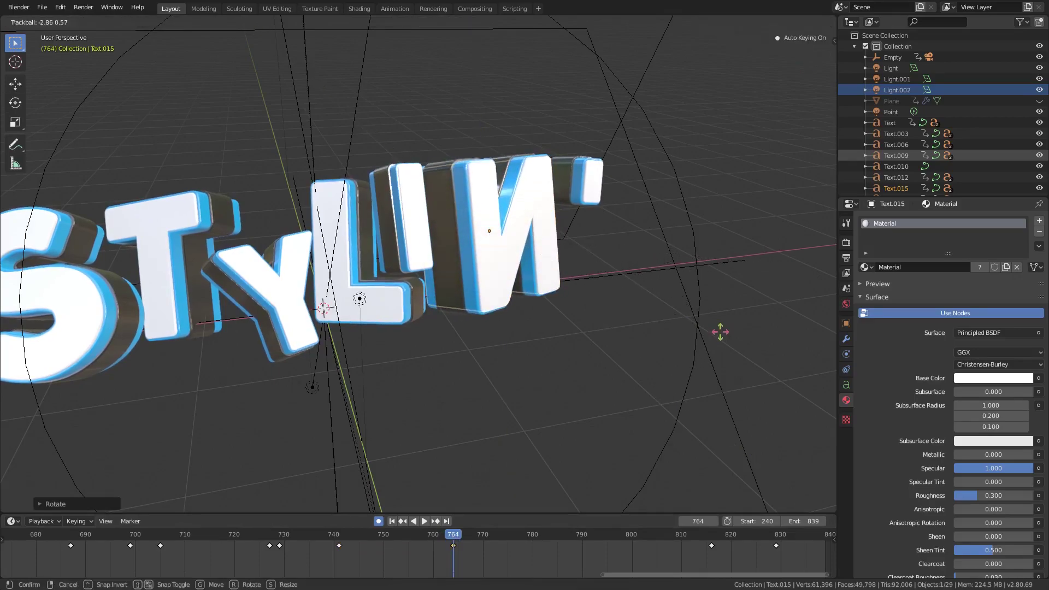
{"action": "left_click", "coordinate": [722, 329]}
Step: Move the letter N's keyframe at frame 764 back to frame 756, and advance the current frame to 763
{"action": "left_click_drag", "start_coordinate": [264, 537], "coordinate": [428, 554]}
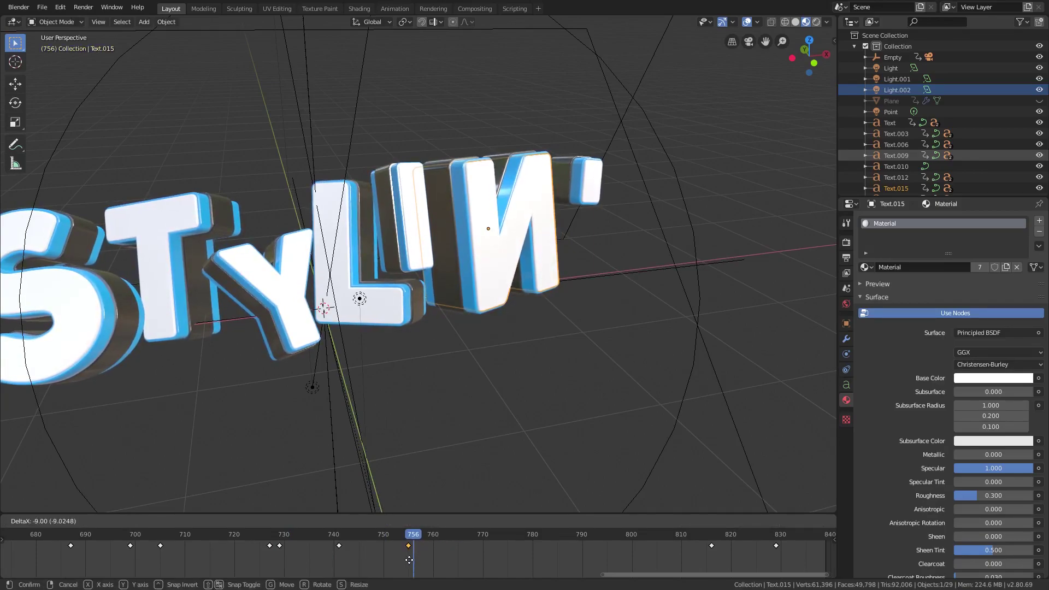
{"action": "left_click_drag", "start_coordinate": [416, 559], "coordinate": [411, 559]}
{"action": "key", "text": "space"}
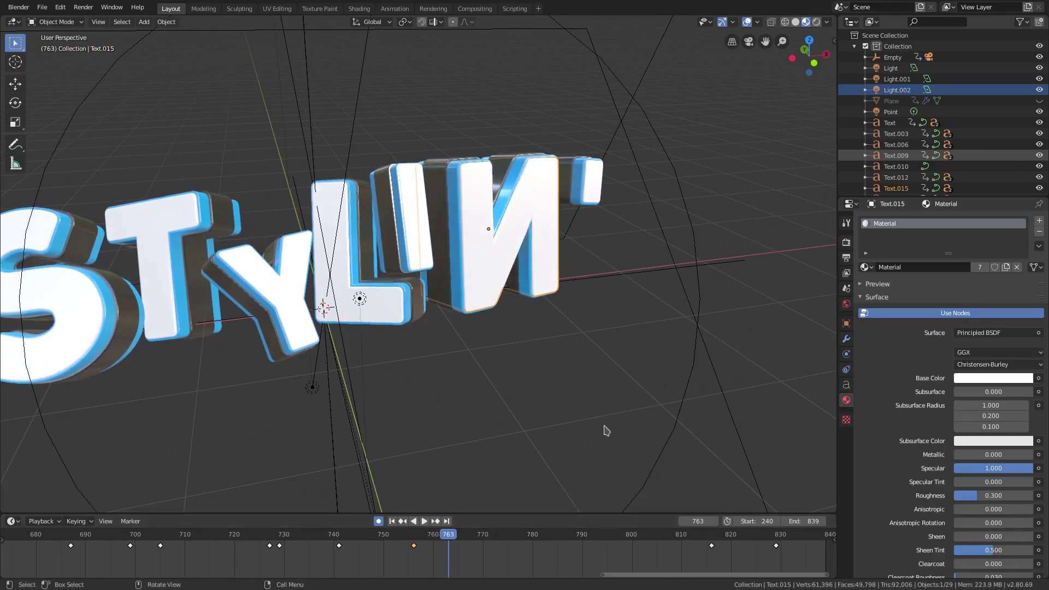
Step: Rotate the letter N about half a turn around its local Y axis at frame 763
{"action": "key", "text": "r"}
{"action": "key", "text": "z"}
{"action": "key", "text": "z"}
{"action": "key", "text": "y"}
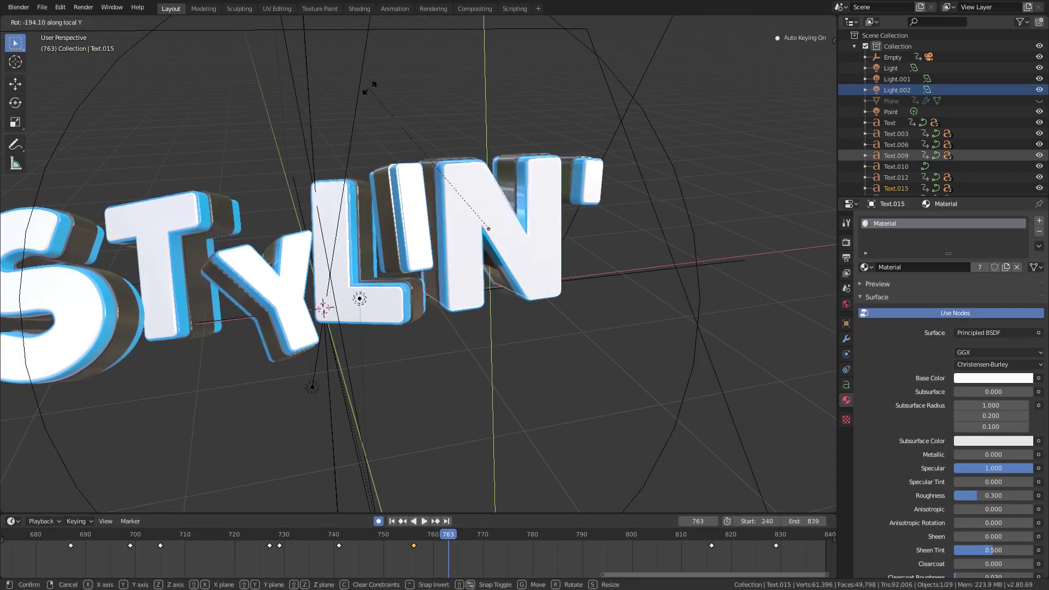
{"action": "left_click", "coordinate": [347, 91]}
Step: Play the animation through the camera, and examine the opening frames from 240 to 253
{"action": "key", "text": "space"}
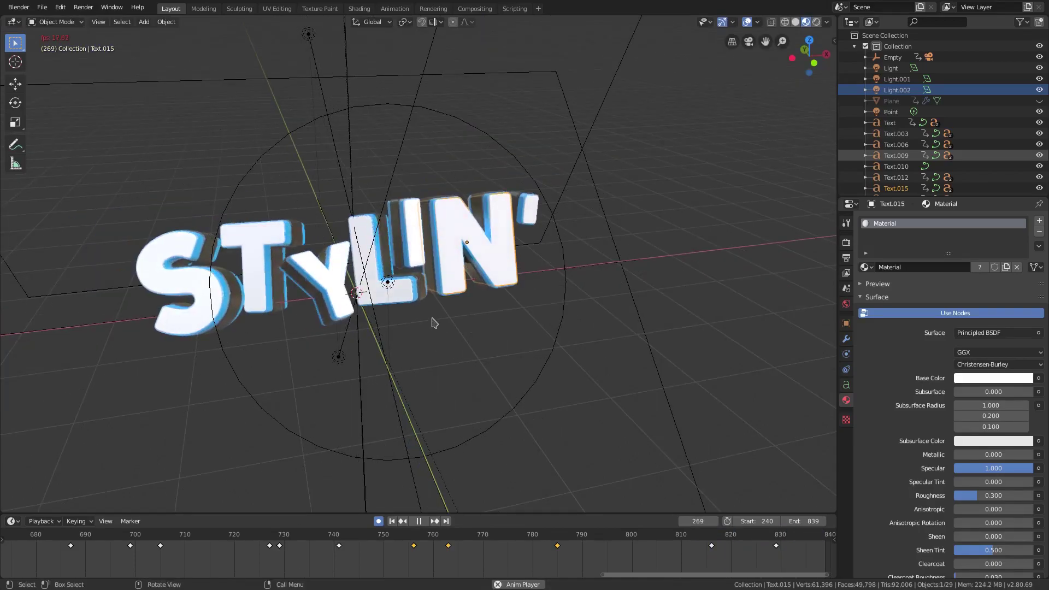
{"action": "key", "text": "KP_0"}
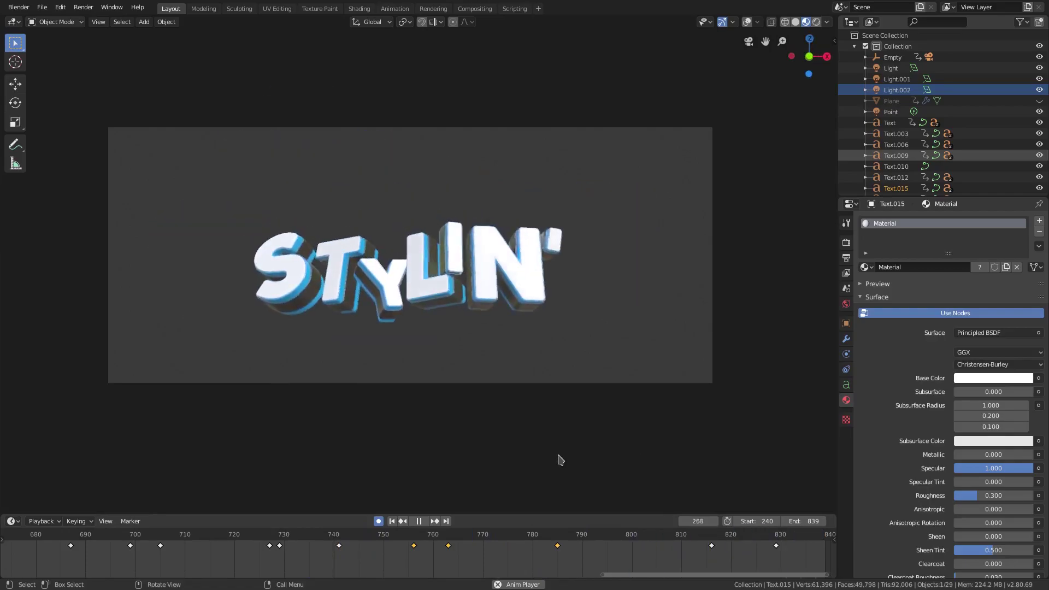
{"action": "left_click", "coordinate": [419, 522]}
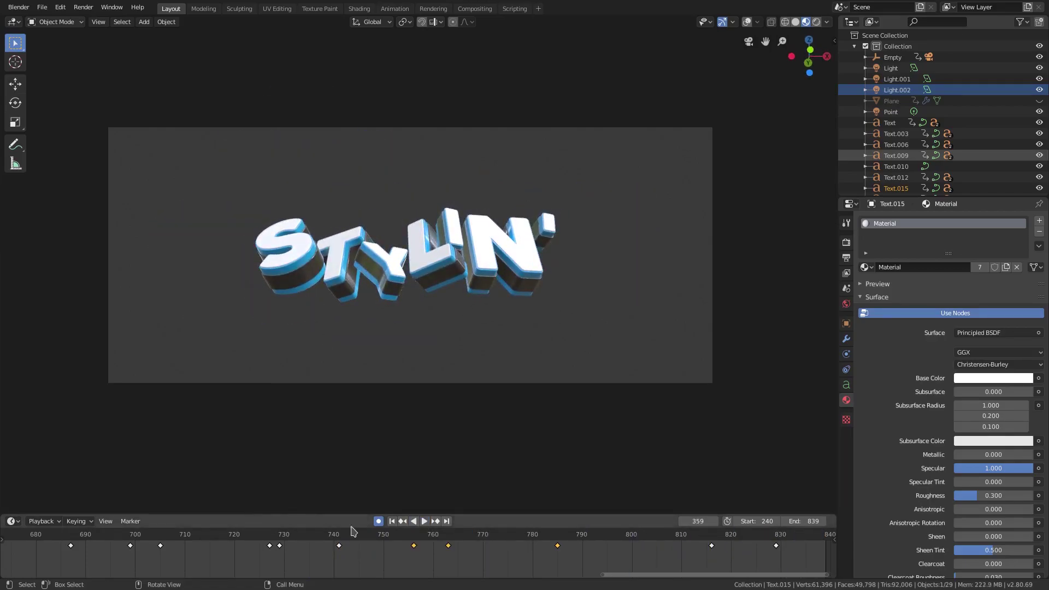
{"action": "left_click", "coordinate": [391, 522]}
{"action": "left_click_drag", "start_coordinate": [603, 575], "coordinate": [10, 576]}
{"action": "left_click", "coordinate": [69, 546]}
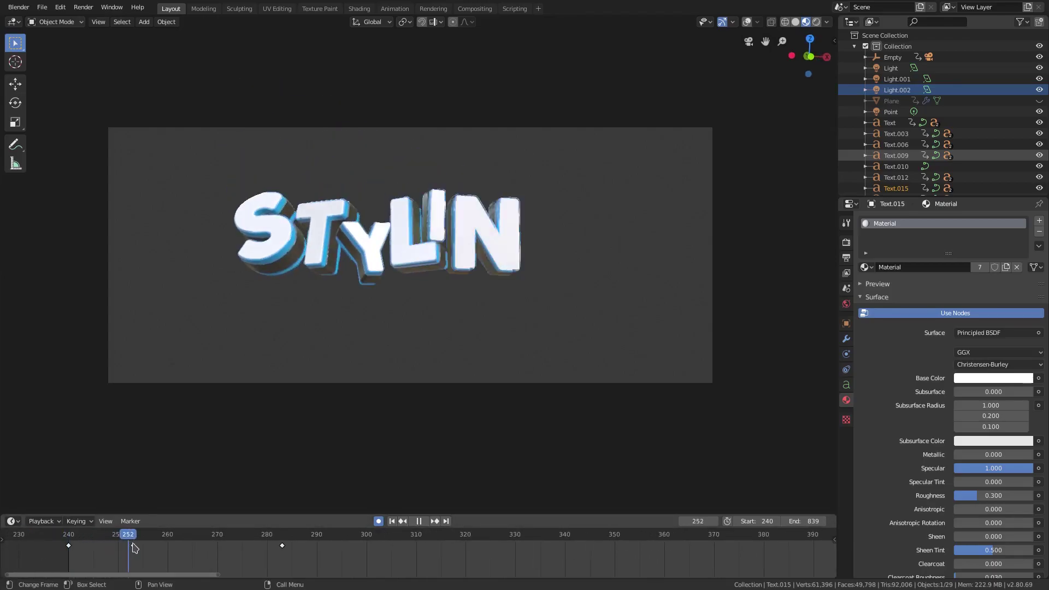
{"action": "key", "text": "space"}
Step: Select the apostrophe and move its keyframe at frame 258 back to frame 252
{"action": "left_click", "coordinate": [280, 253]}
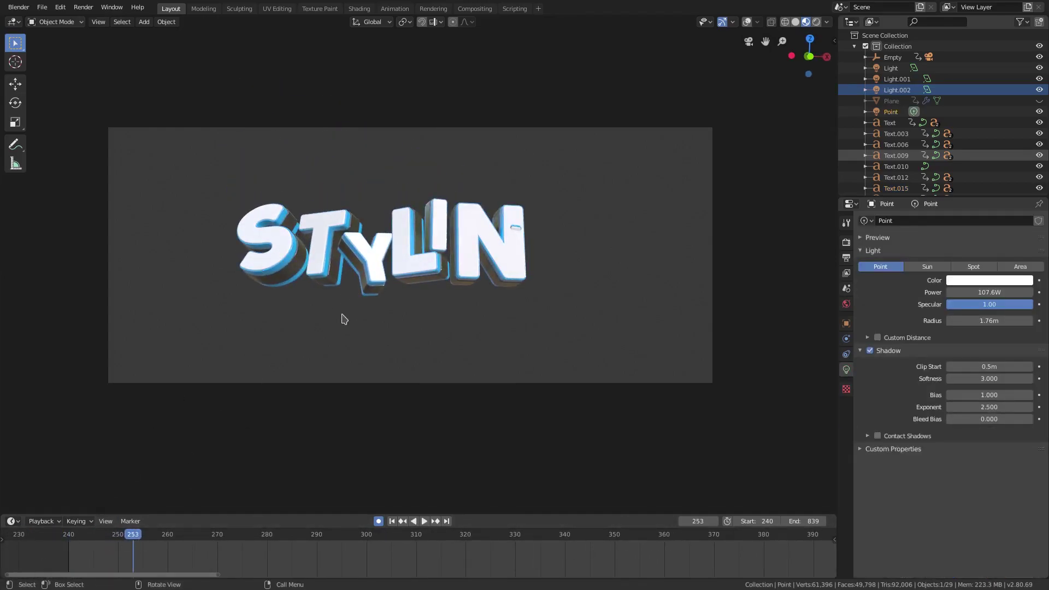
{"action": "scroll", "coordinate": [539, 227], "scroll_direction": "up", "scroll_amount": 9}
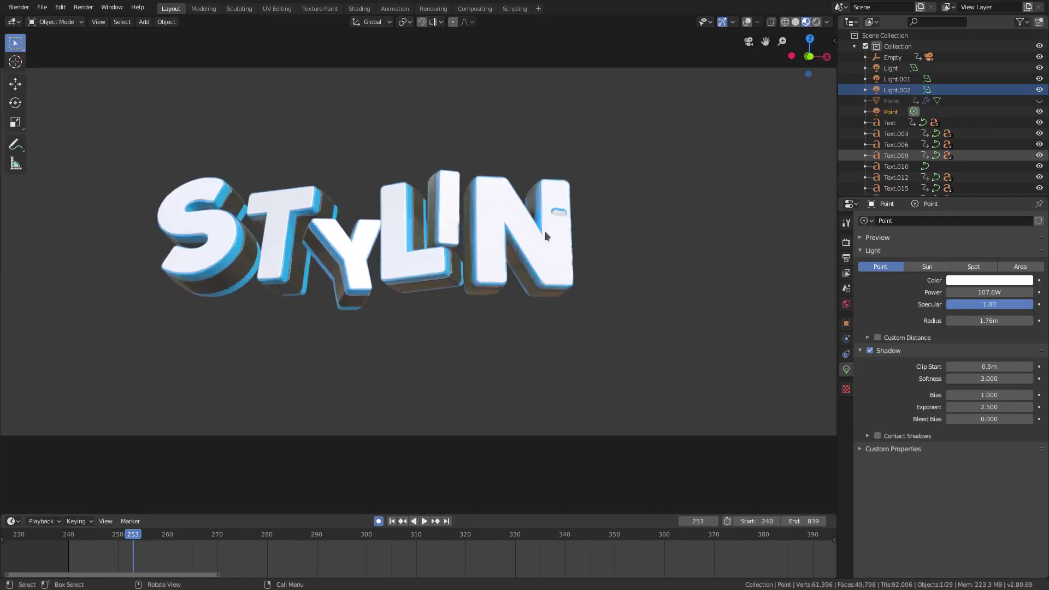
{"action": "left_click", "coordinate": [238, 496]}
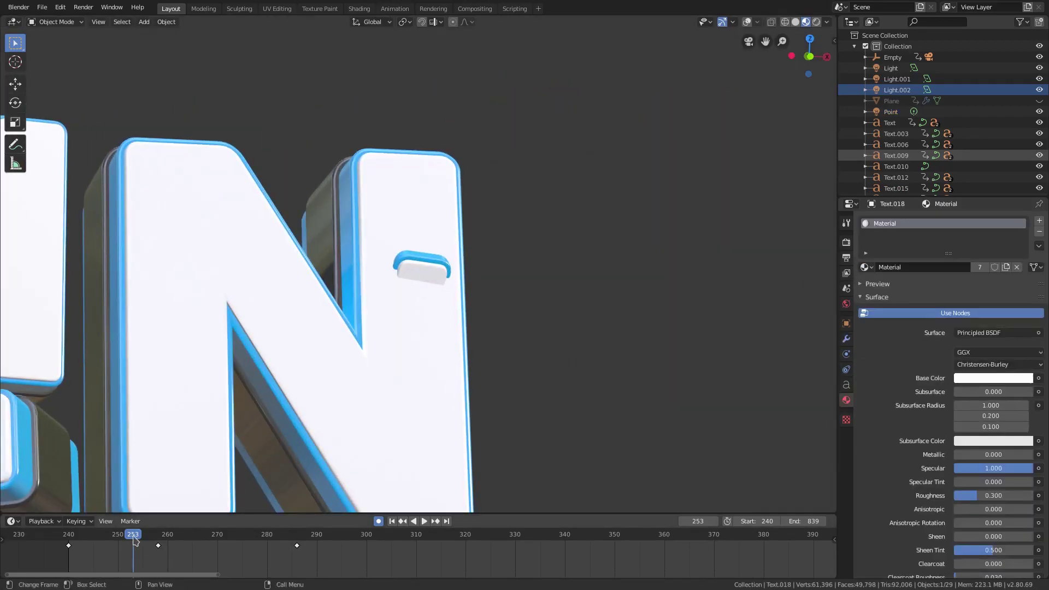
{"action": "left_click_drag", "start_coordinate": [159, 546], "coordinate": [129, 546]}
{"action": "left_click_drag", "start_coordinate": [67, 539], "coordinate": [114, 539]}
{"action": "scroll", "coordinate": [251, 313], "scroll_direction": "down", "scroll_amount": 5}
{"action": "middle_click_drag", "start_coordinate": [173, 419], "coordinate": [456, 406], "text": "shift"}
{"action": "key", "text": "space"}
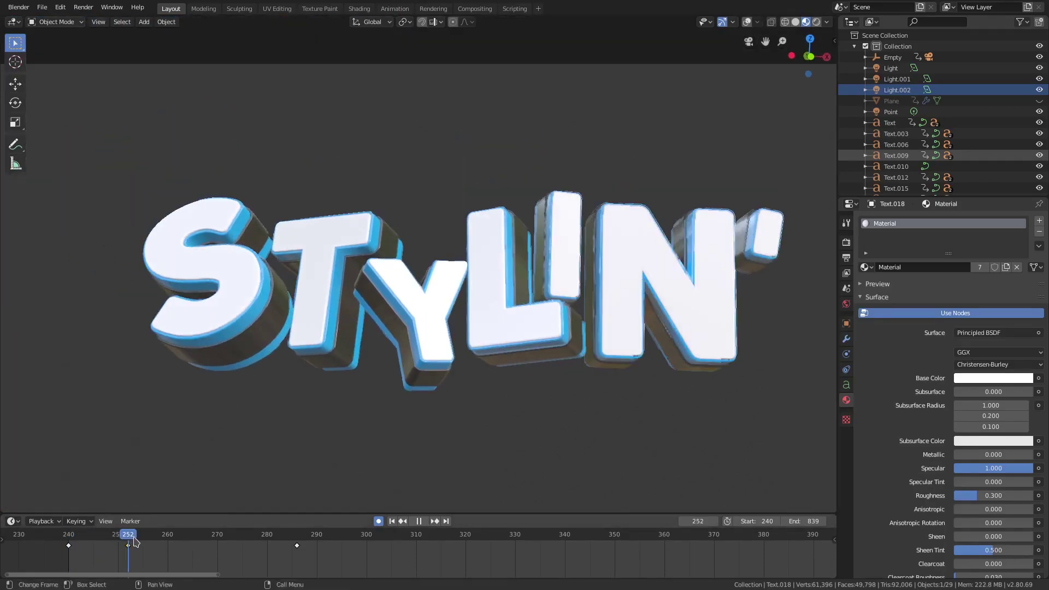
{"action": "key", "text": "space"}
Step: Try shifting the apostrophe's keyframes at frames 240 and 252 to a later time, and undo the shifts
{"action": "left_click_drag", "start_coordinate": [152, 541], "coordinate": [60, 542]}
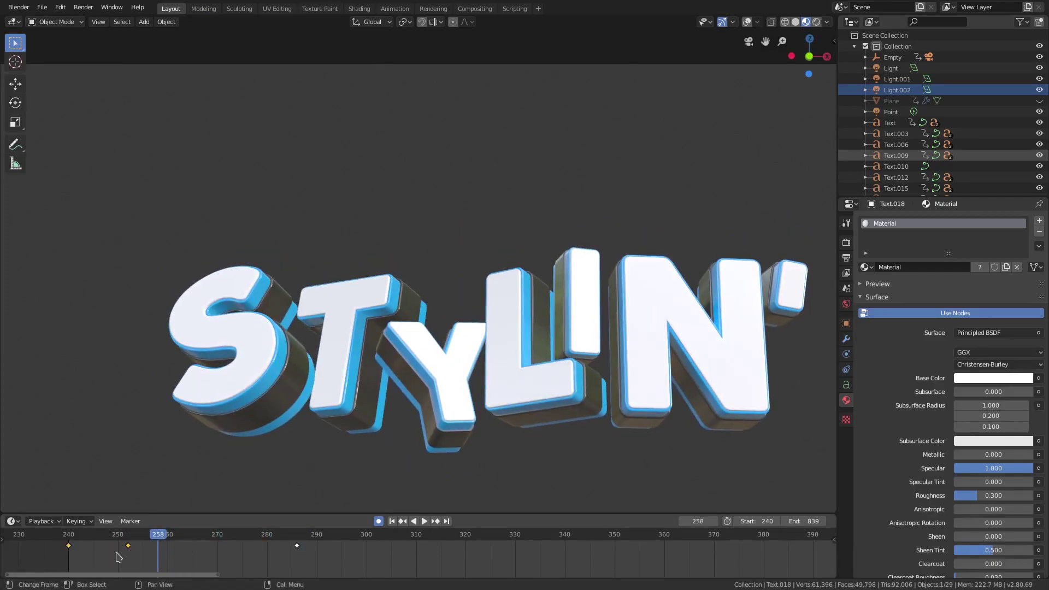
{"action": "key", "text": "g"}
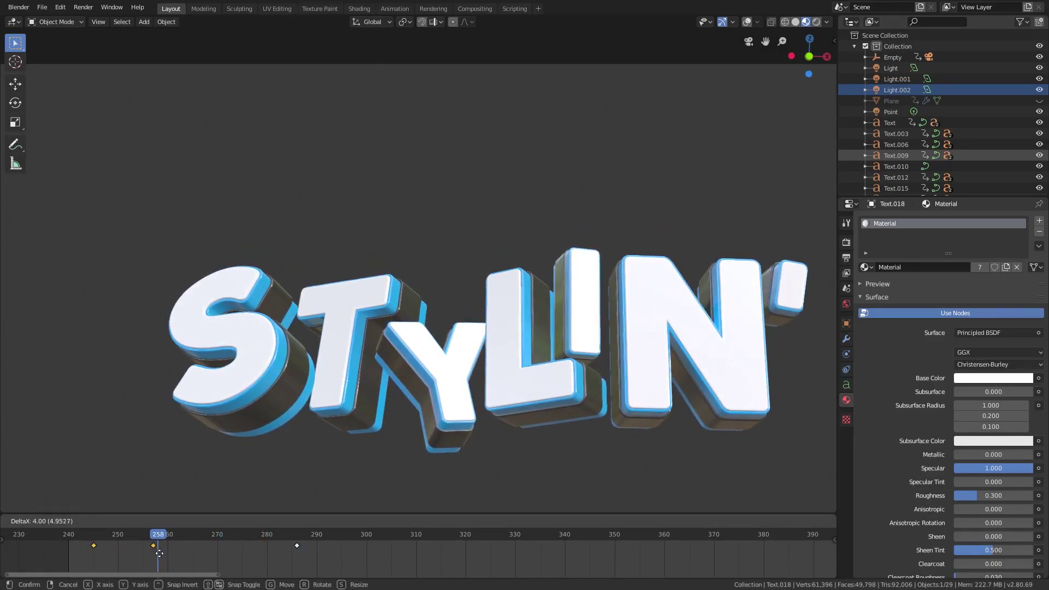
{"action": "left_click", "coordinate": [131, 546]}
{"action": "key", "text": "space"}
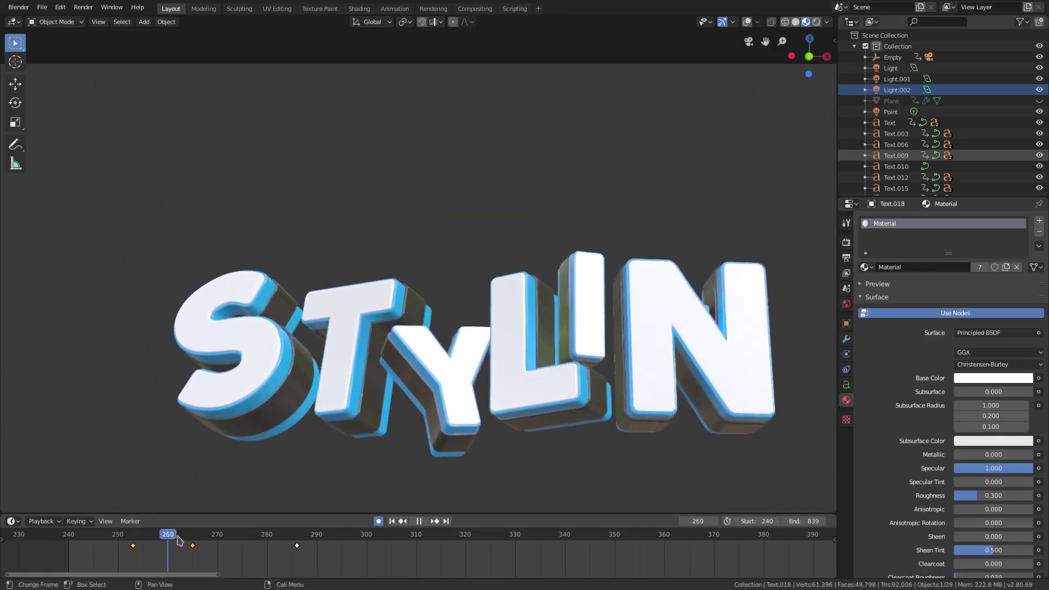
{"action": "key", "text": "g"}
{"action": "left_click", "coordinate": [218, 541]}
{"action": "left_click_drag", "start_coordinate": [166, 534], "coordinate": [229, 536]}
{"action": "key", "text": "ctrl+z"}
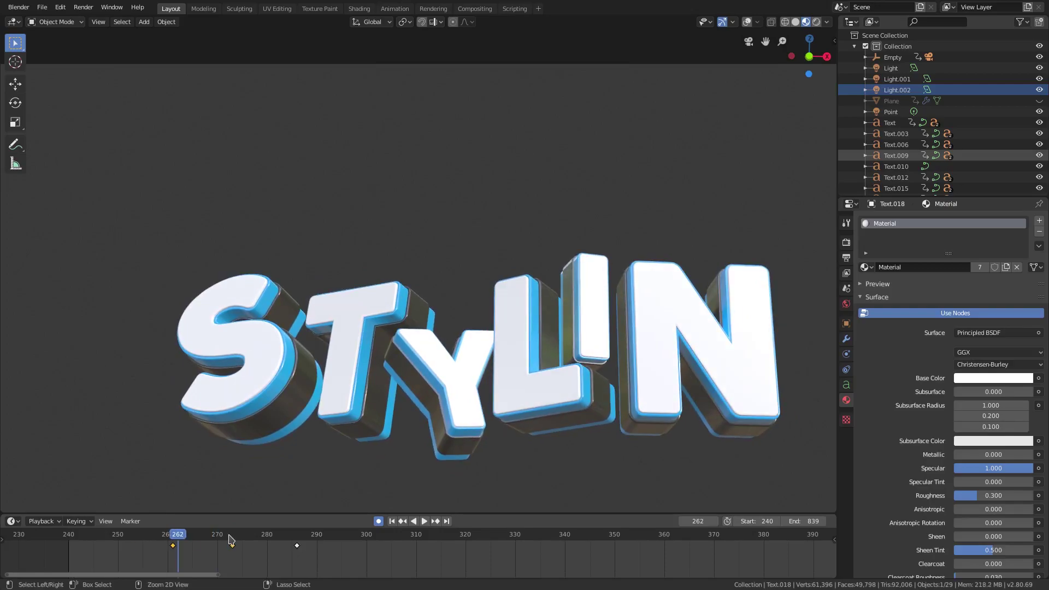
{"action": "key", "text": "ctrl+z"}
{"action": "key", "text": "ctrl+z"}
Step: Review the lettering's entrance down to frame 240 through the camera, and switch to a free view with overlays shown
{"action": "scroll", "coordinate": [262, 391], "scroll_direction": "down", "scroll_amount": 3}
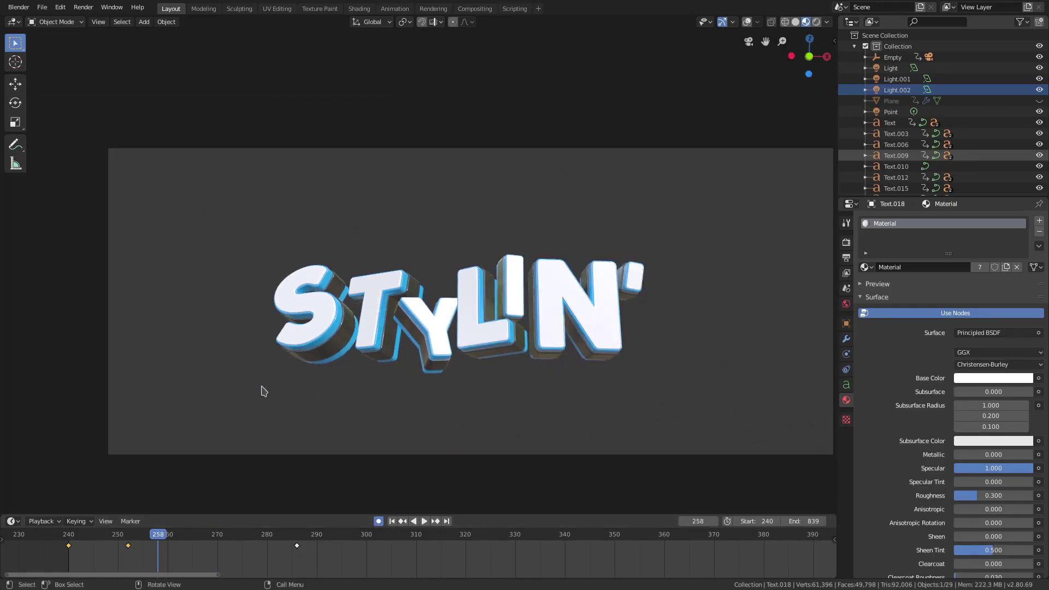
{"action": "left_click_drag", "start_coordinate": [156, 538], "coordinate": [75, 538]}
{"action": "key", "text": "space"}
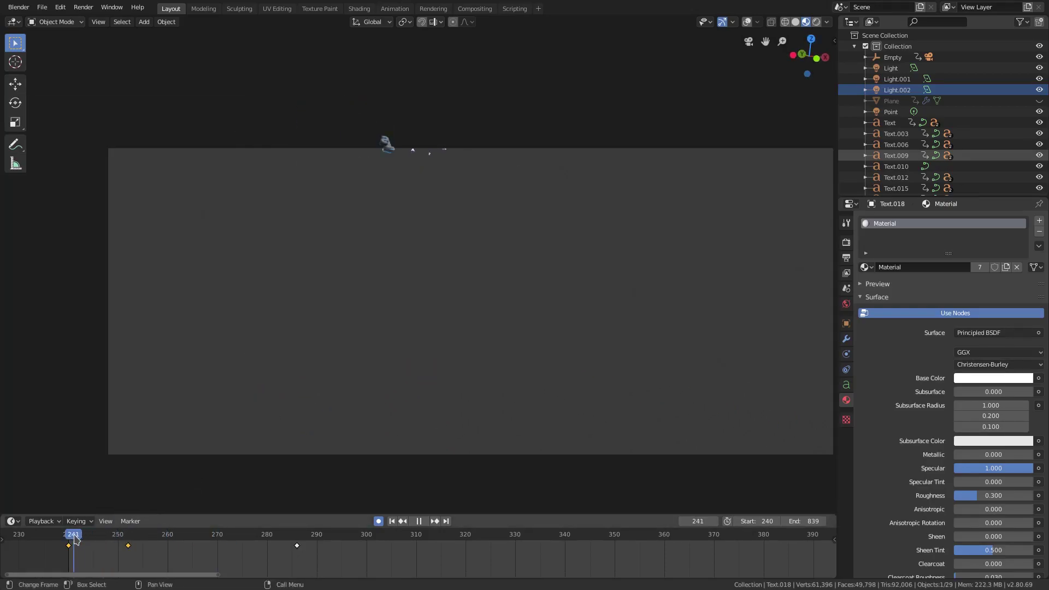
{"action": "key", "text": "space"}
{"action": "key", "text": "KP_0"}
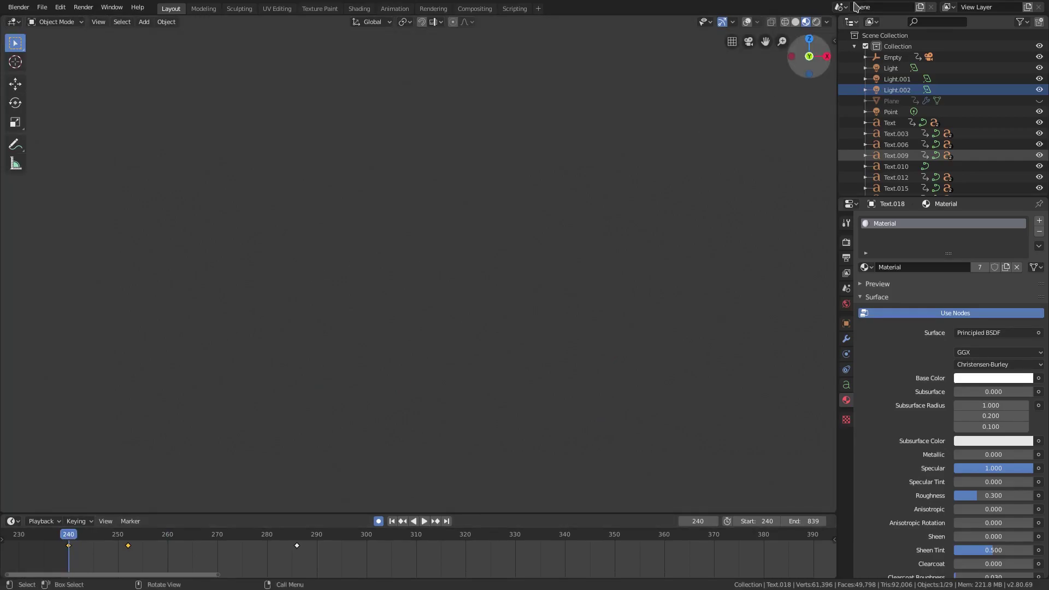
{"action": "left_click", "coordinate": [748, 25]}
{"action": "middle_click_drag", "start_coordinate": [591, 226], "coordinate": [538, 317], "text": "shift"}
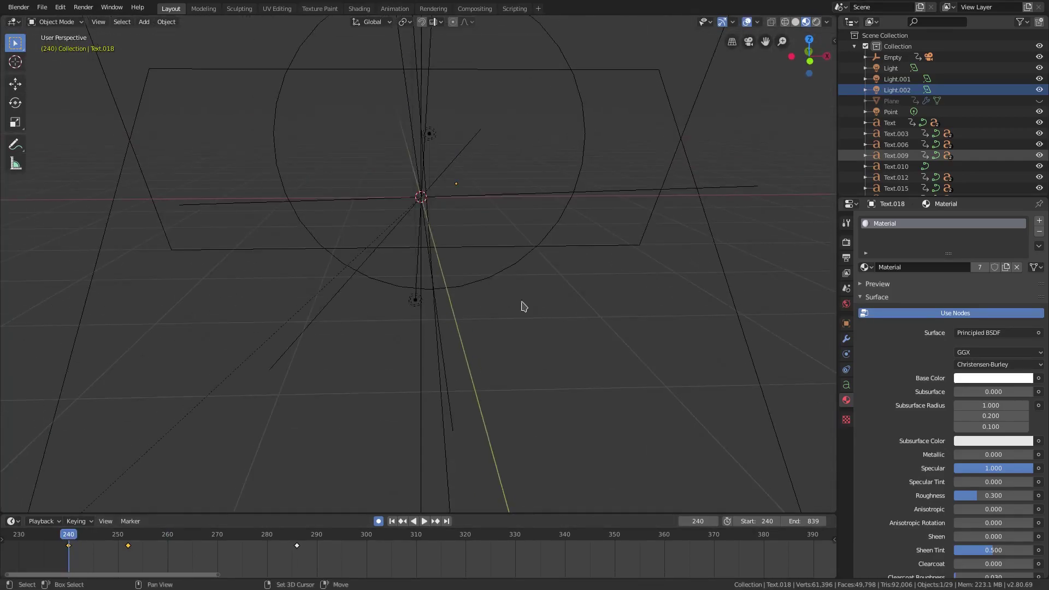
Step: Examine how the letters grow in from frame 240 to frame 252, from the front and in perspective
{"action": "key", "text": "KP_1"}
{"action": "key", "text": "Right"}
{"action": "key", "text": "Right"}
{"action": "key", "text": "Right"}
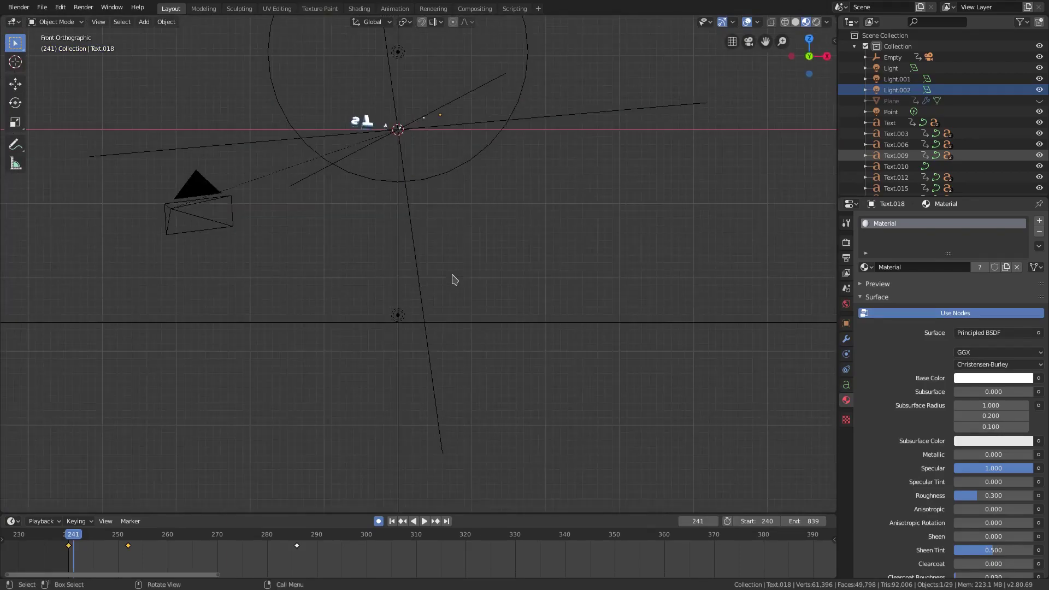
{"action": "middle_click_drag", "start_coordinate": [449, 257], "coordinate": [445, 278]}
{"action": "key", "text": "Right"}
{"action": "key", "text": "Right"}
{"action": "key", "text": "Right"}
{"action": "key", "text": "Right"}
{"action": "middle_click_drag", "start_coordinate": [438, 203], "coordinate": [469, 340], "text": "shift"}
{"action": "left_click", "coordinate": [128, 536]}
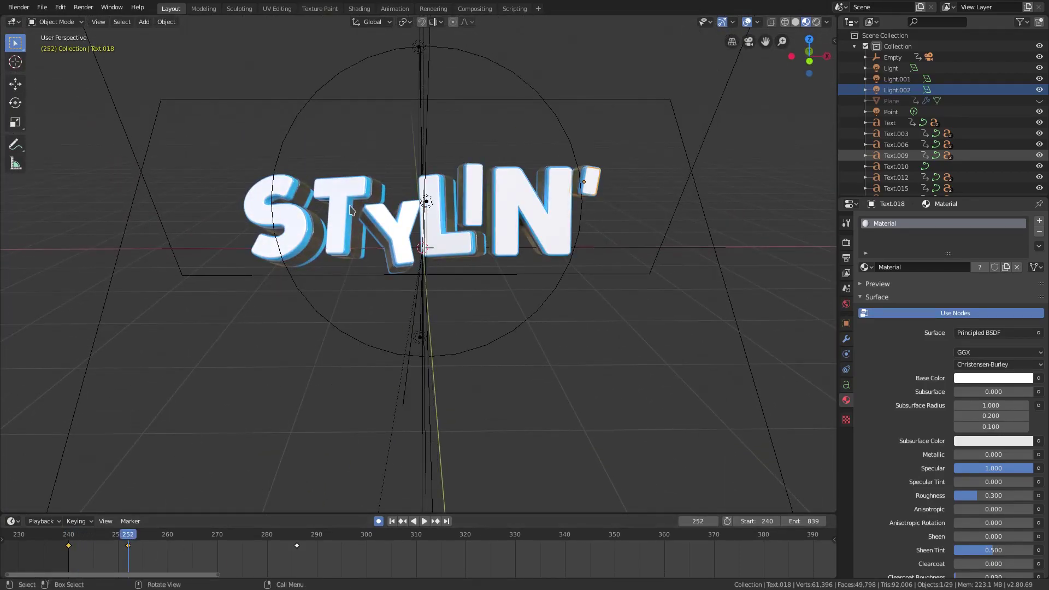
Step: Select the letter S and examine its position at frame 245 from an angled view
{"action": "left_click", "coordinate": [293, 220]}
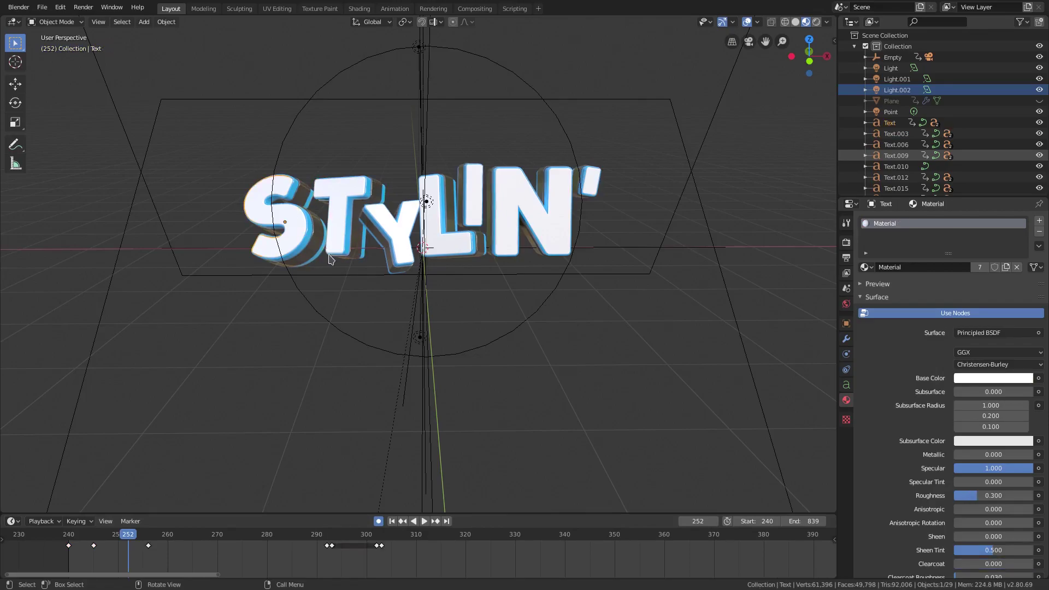
{"action": "scroll", "coordinate": [329, 254], "scroll_direction": "up", "scroll_amount": 1}
{"action": "middle_click_drag", "start_coordinate": [331, 291], "coordinate": [334, 327], "text": "shift"}
{"action": "left_click", "coordinate": [89, 536]}
{"action": "scroll", "coordinate": [257, 419], "scroll_direction": "up", "scroll_amount": 1}
{"action": "middle_click_drag", "start_coordinate": [259, 420], "coordinate": [356, 397]}
{"action": "left_click_drag", "start_coordinate": [90, 535], "coordinate": [93, 537]}
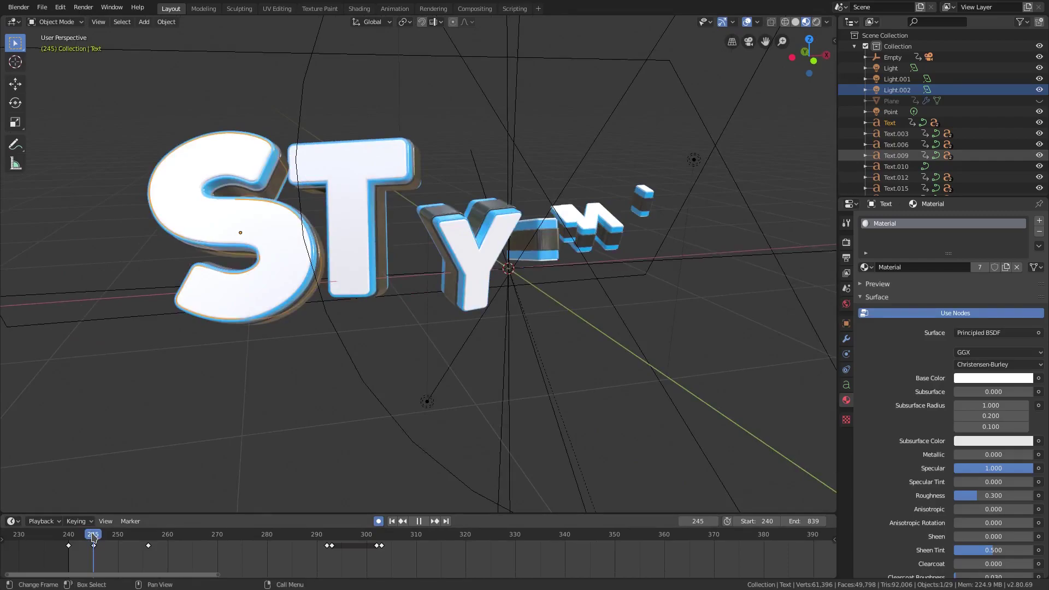
Step: Try raising the letter S along the global Z axis at frame 240
{"action": "scroll", "coordinate": [229, 291], "scroll_direction": "down", "scroll_amount": 2}
{"action": "left_click", "coordinate": [68, 535]}
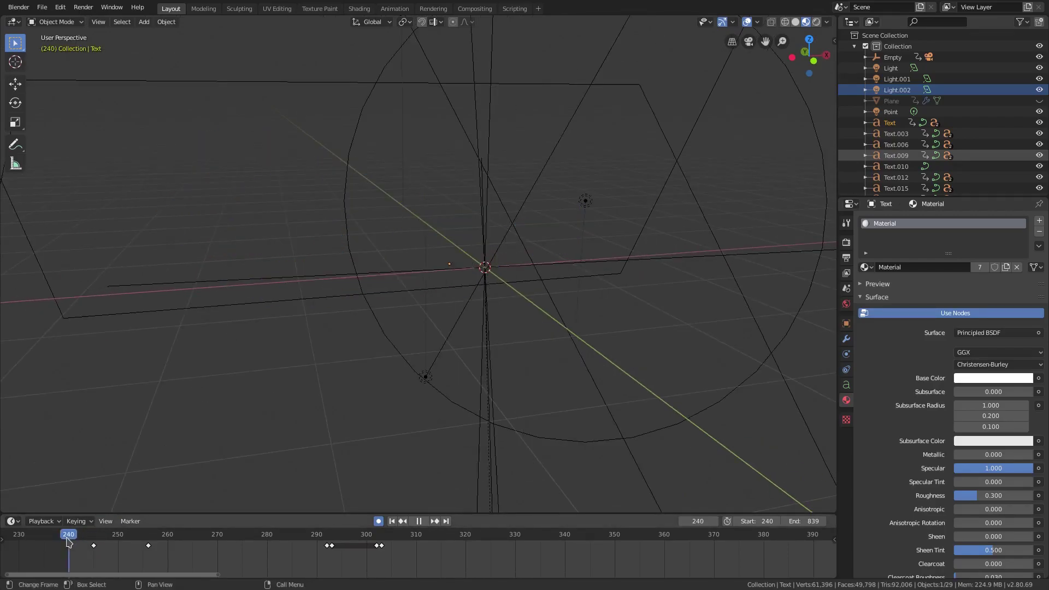
{"action": "scroll", "coordinate": [368, 318], "scroll_direction": "down", "scroll_amount": 2}
{"action": "key", "text": "g"}
{"action": "key", "text": "z"}
{"action": "left_click", "coordinate": [422, 280]}
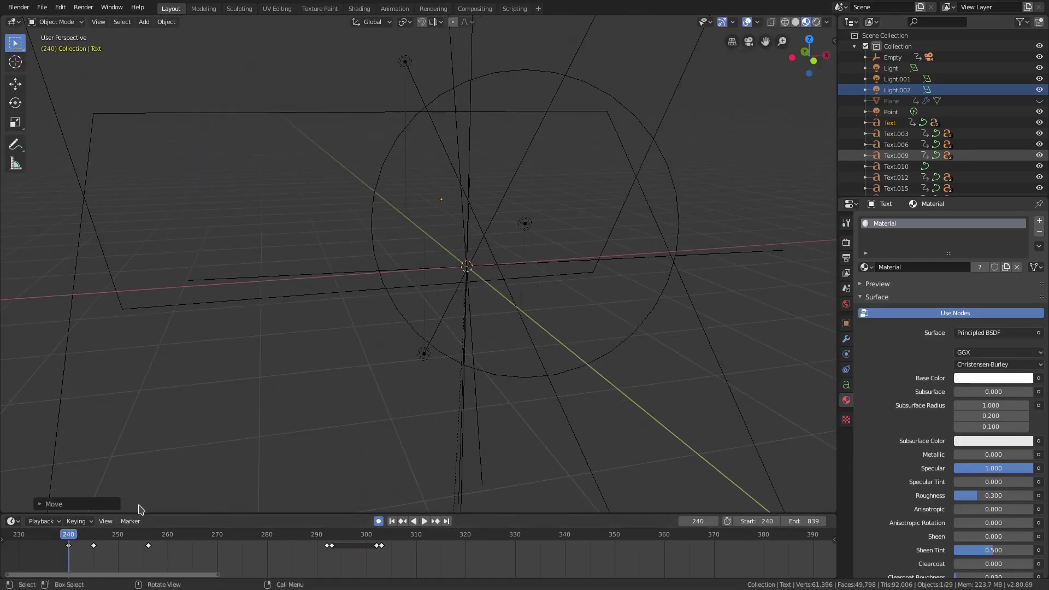
{"action": "mouse_move", "coordinate": [72, 534]}
{"action": "left_mouse_down"}
{"action": "mouse_move", "coordinate": [100, 539]}
{"action": "mouse_move", "coordinate": [70, 543]}
{"action": "mouse_move", "coordinate": [88, 540]}
{"action": "left_mouse_up"}
{"action": "key", "text": "g"}
{"action": "key", "text": "z"}
{"action": "left_click", "coordinate": [473, 358]}
Step: Try raising the letter T along the global Z axis at frame 240
{"action": "left_click", "coordinate": [382, 224]}
{"action": "left_click", "coordinate": [75, 540]}
{"action": "key", "text": "space"}
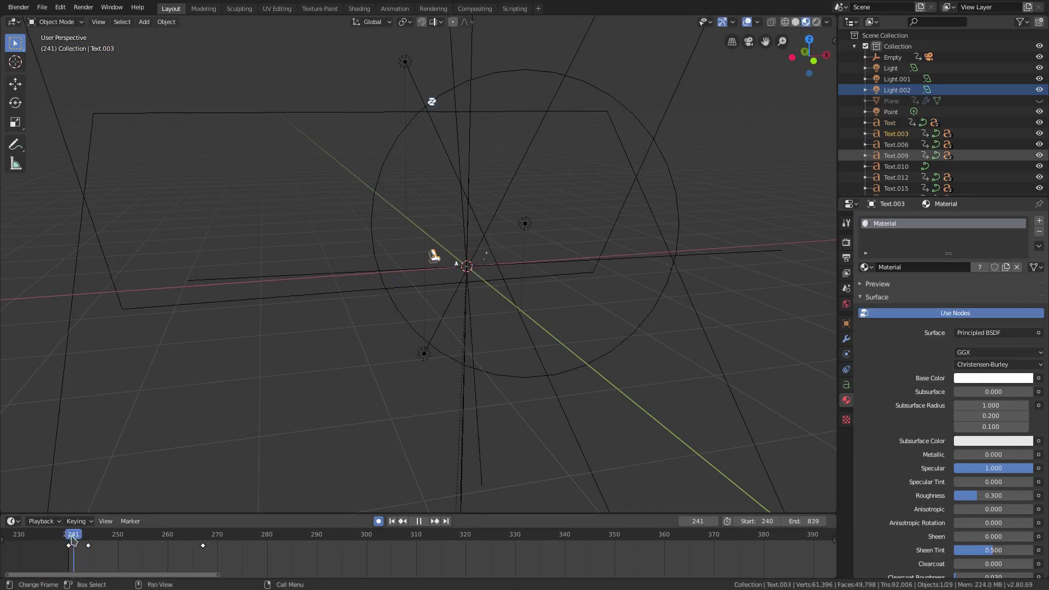
{"action": "key", "text": "Escape"}
{"action": "key", "text": "g"}
{"action": "key", "text": "z"}
{"action": "left_click", "coordinate": [537, 31]}
Step: Return to the camera view at frame 240 and undo the vertical moves of the letters
{"action": "scroll", "coordinate": [309, 359], "scroll_direction": "down", "scroll_amount": 7}
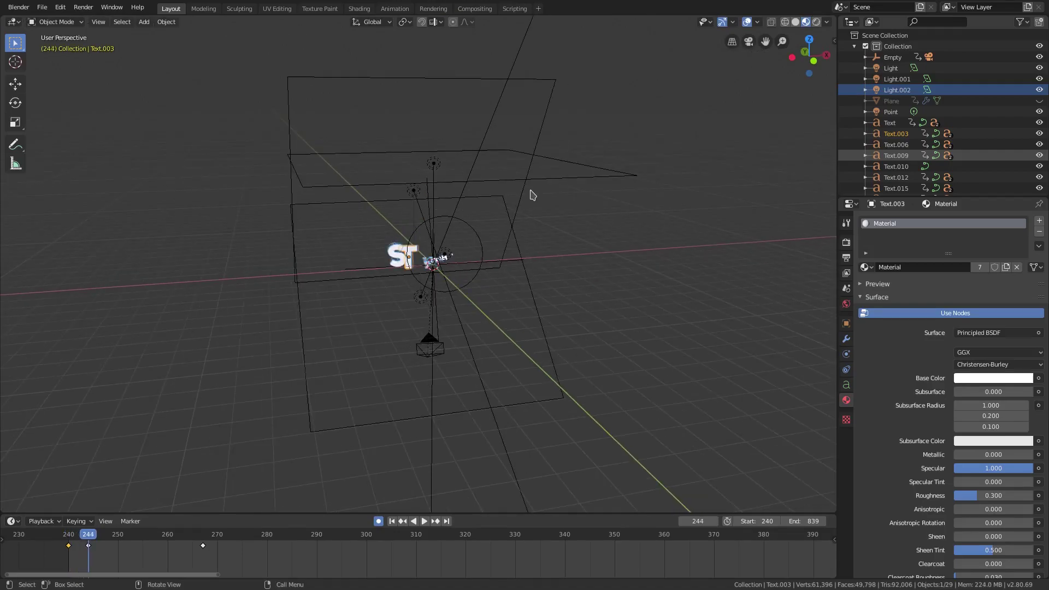
{"action": "scroll", "coordinate": [457, 276], "scroll_direction": "up", "scroll_amount": 10}
{"action": "left_click_drag", "start_coordinate": [98, 535], "coordinate": [154, 574]}
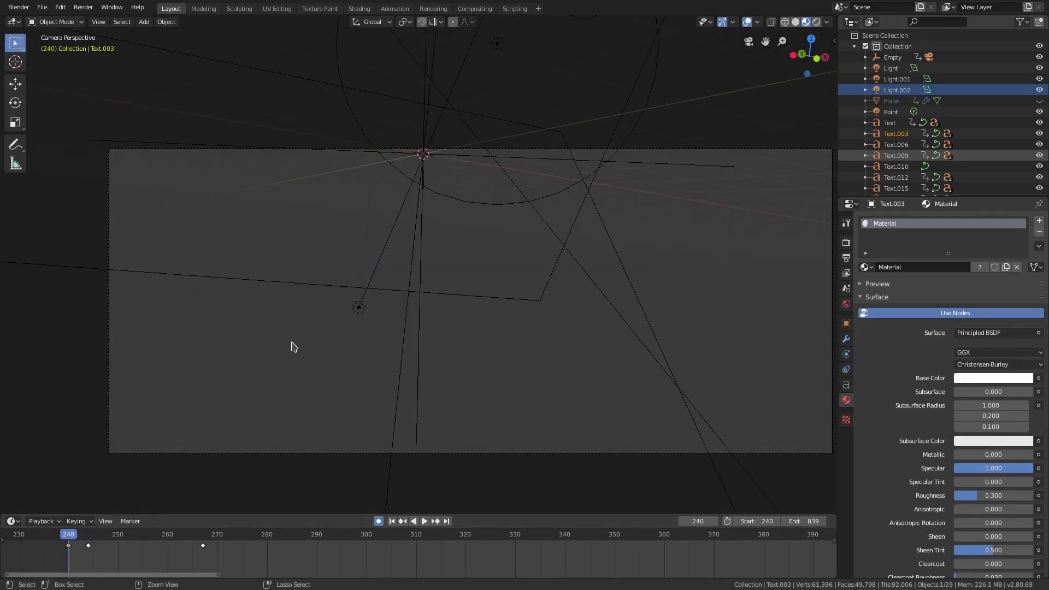
{"action": "key", "text": "Escape"}
{"action": "key", "text": "shift+Left"}
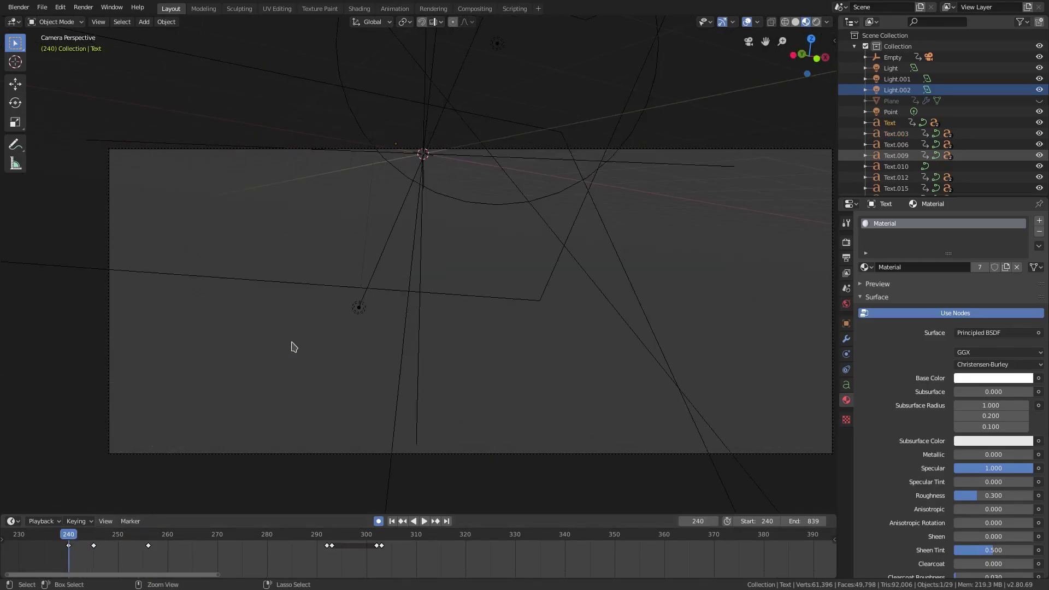
Step: Preview the lettering's entrance through the camera between frames 240 and 249
{"action": "key", "text": "space"}
{"action": "left_click_drag", "start_coordinate": [68, 542], "coordinate": [116, 538]}
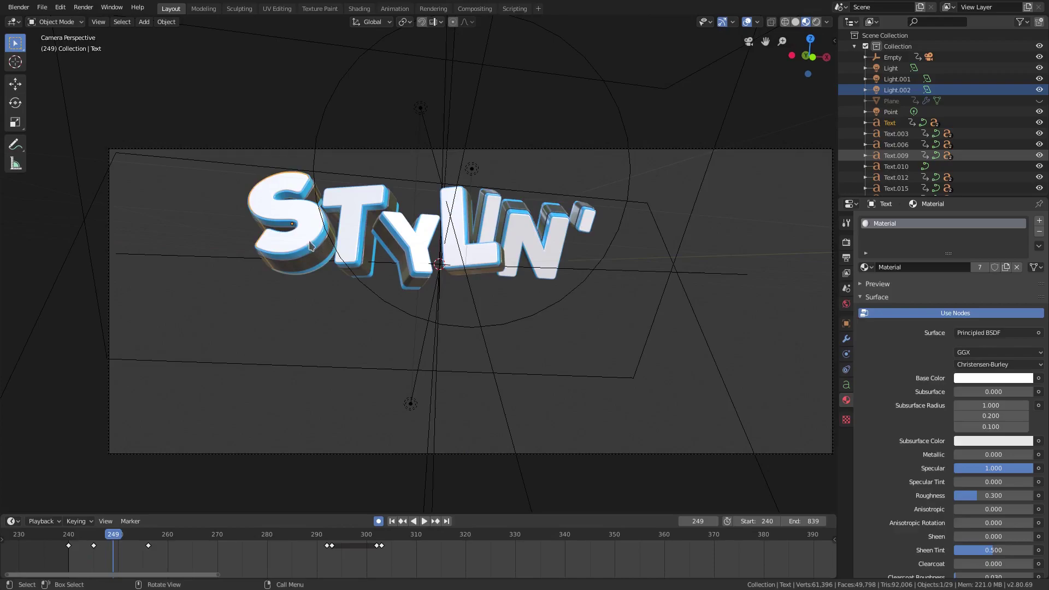
{"action": "key", "text": "space"}
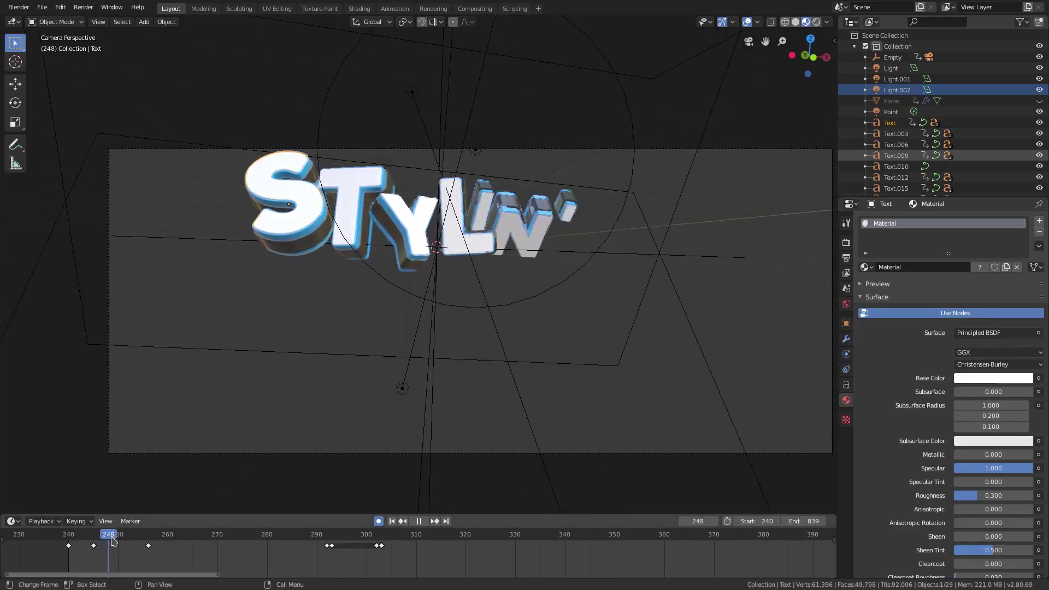
Step: Try moving the letter S up along the global Z axis at frame 263, cancel the move, and return to frame 245
{"action": "left_click_drag", "start_coordinate": [109, 537], "coordinate": [183, 540]}
{"action": "key", "text": "g"}
{"action": "key", "text": "z"}
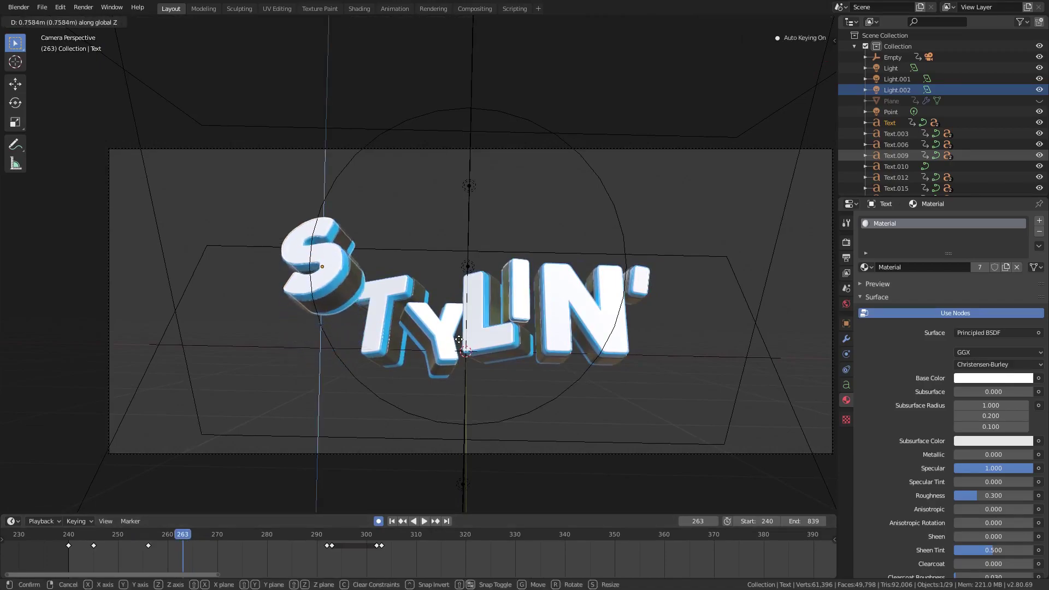
{"action": "key", "text": "Escape"}
{"action": "left_click", "coordinate": [81, 538]}
{"action": "key", "text": "space"}
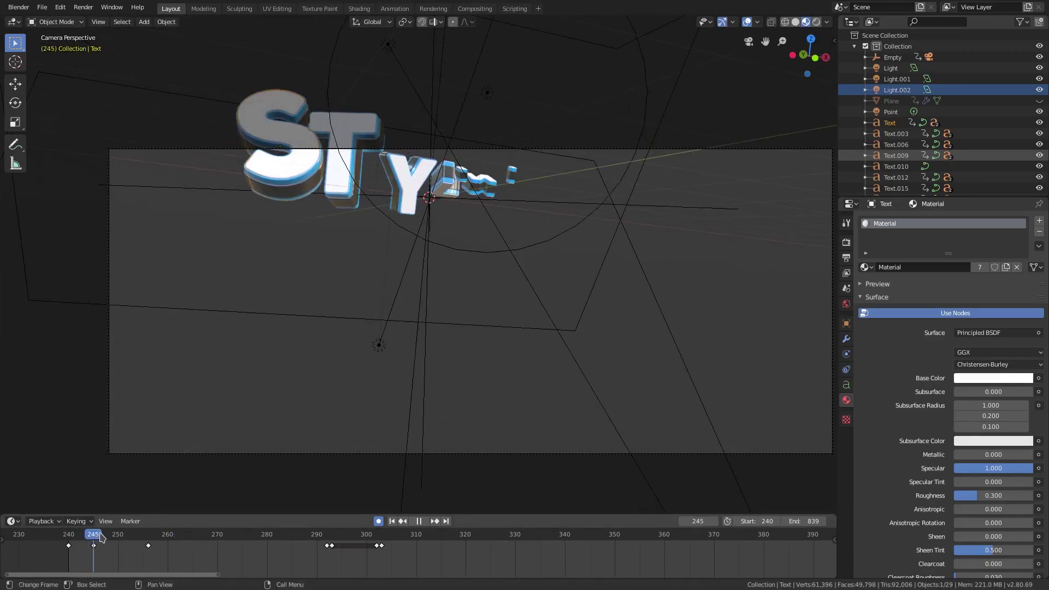
{"action": "key", "text": "space"}
{"action": "key", "text": "g"}
{"action": "key", "text": "z"}
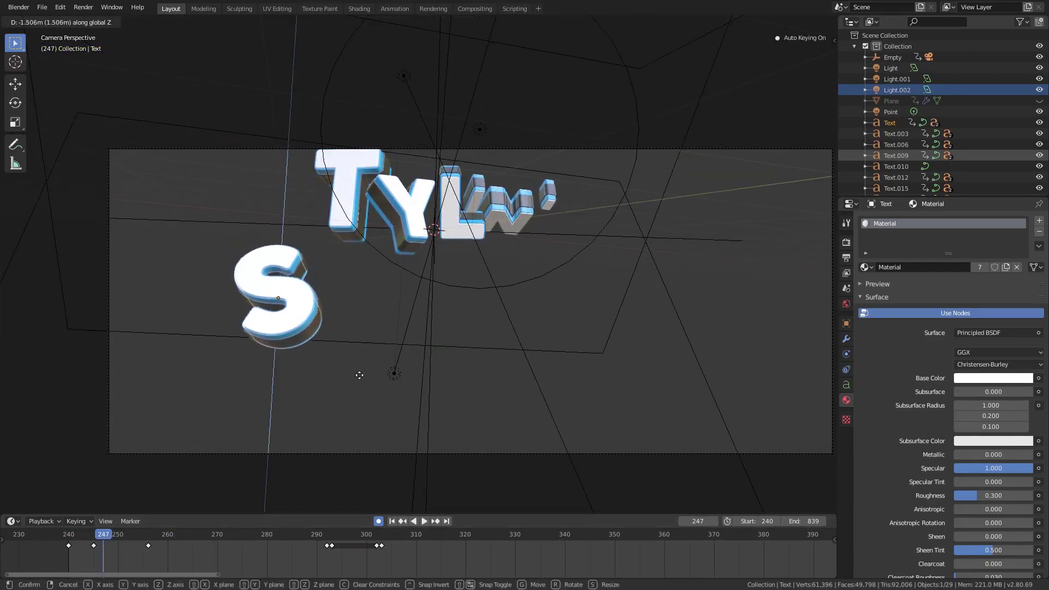
{"action": "key", "text": "Escape"}
Step: Lower the letter S about 1.34 m along the global Z axis at frame 248 and replay the entrance
{"action": "key", "text": "space"}
{"action": "key", "text": "g"}
{"action": "key", "text": "z"}
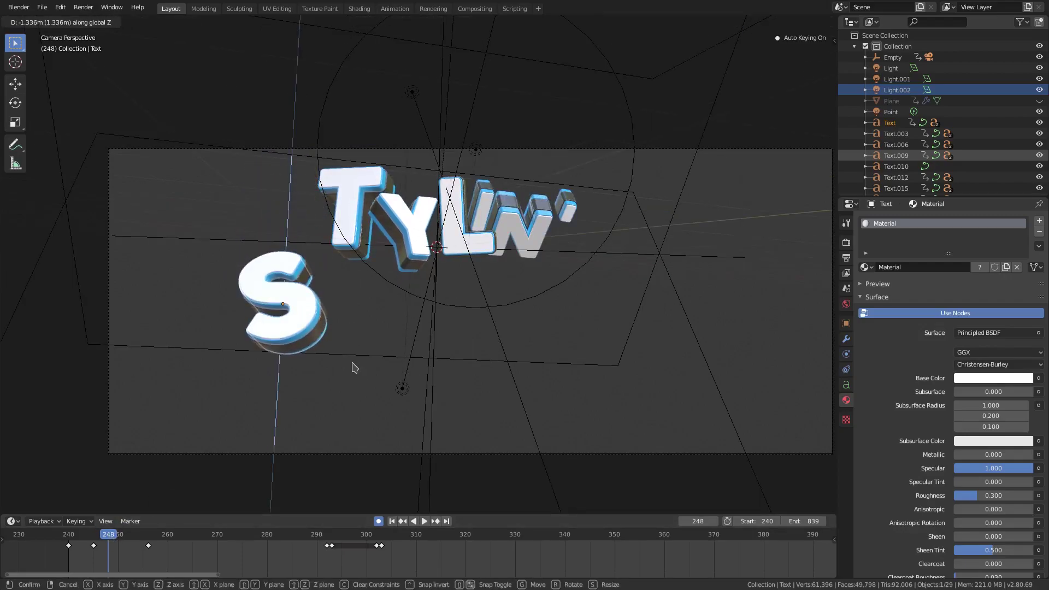
{"action": "left_click", "coordinate": [355, 367]}
{"action": "mouse_move", "coordinate": [67, 541]}
{"action": "left_mouse_down"}
{"action": "mouse_move", "coordinate": [134, 544]}
{"action": "mouse_move", "coordinate": [70, 543]}
{"action": "left_mouse_up"}
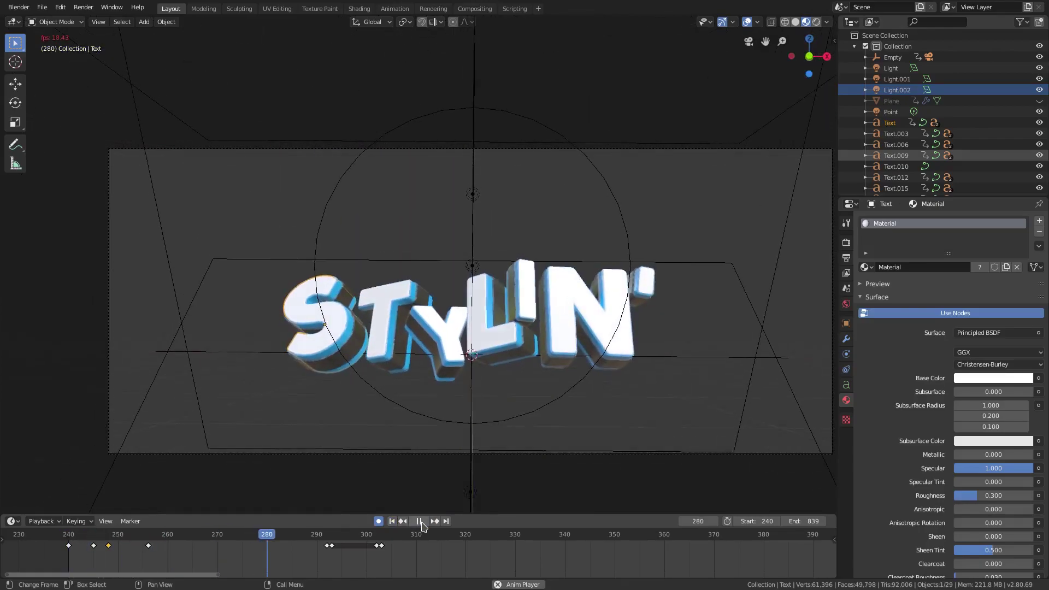
Step: Lower the letter T along the global Z axis at frame 247 and preview its motion
{"action": "left_click", "coordinate": [75, 540]}
{"action": "left_click_drag", "start_coordinate": [75, 540], "coordinate": [104, 541]}
{"action": "key", "text": "g"}
{"action": "key", "text": "z"}
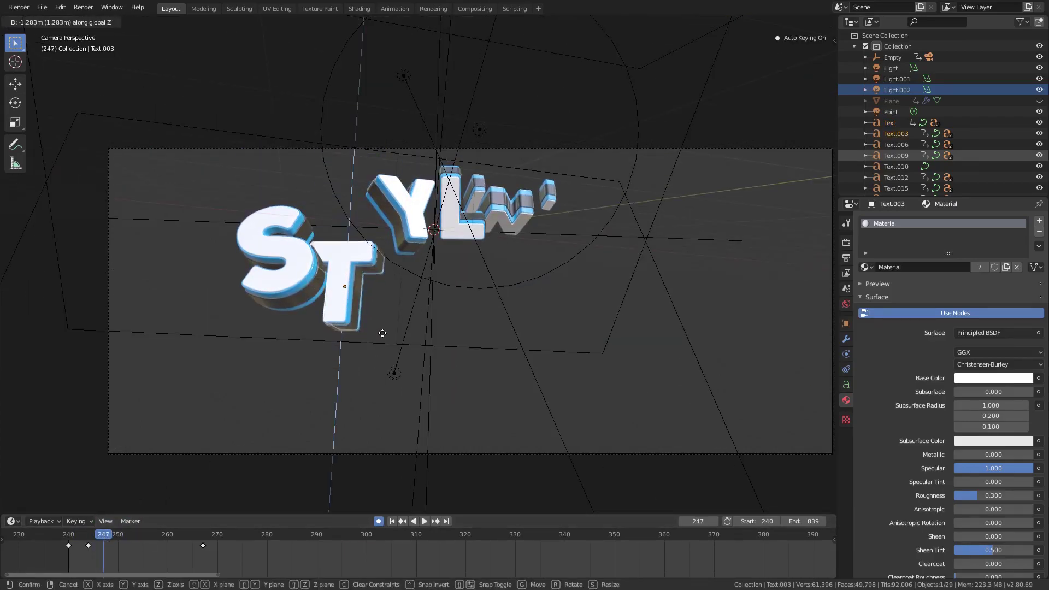
{"action": "left_click", "coordinate": [383, 355]}
{"action": "key", "text": "space"}
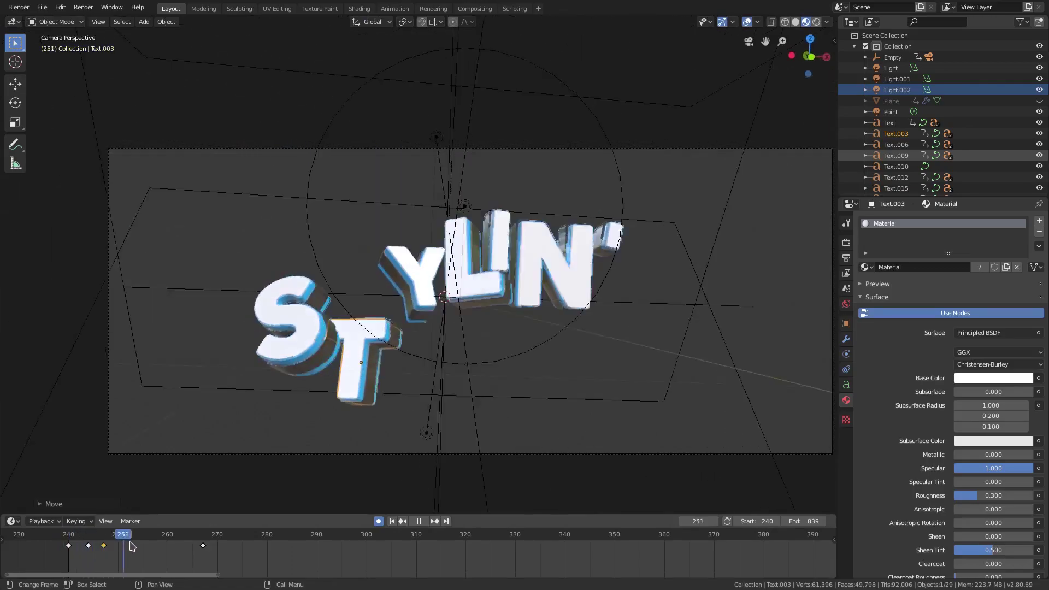
{"action": "key", "text": "space"}
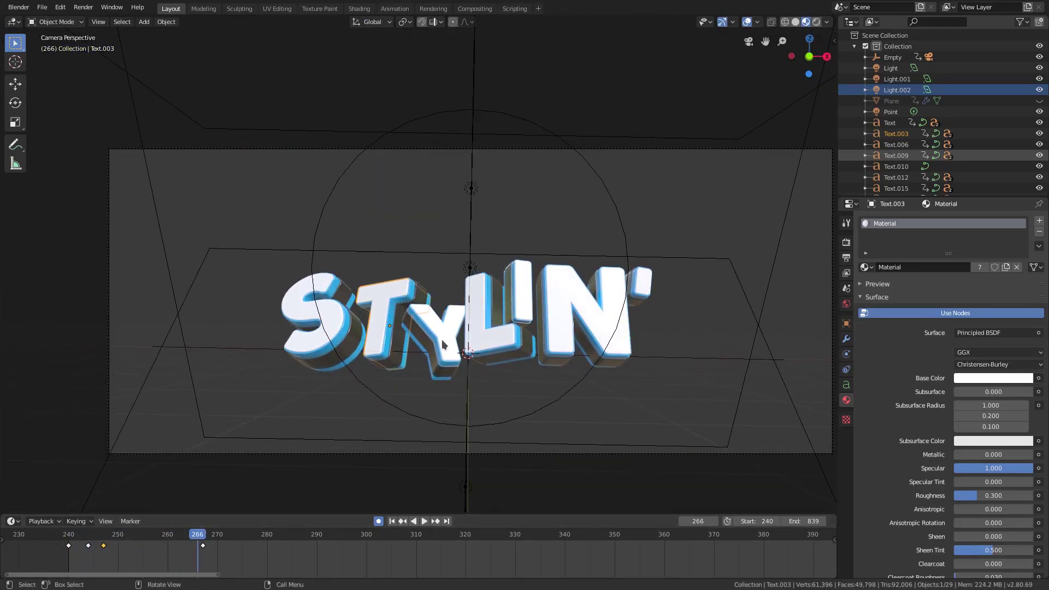
Step: Lower the letter Y along the global Z axis at frame 250
{"action": "mouse_move", "coordinate": [101, 540]}
{"action": "left_mouse_down"}
{"action": "mouse_move", "coordinate": [133, 541]}
{"action": "mouse_move", "coordinate": [118, 541]}
{"action": "left_mouse_up"}
{"action": "key", "text": "g"}
{"action": "key", "text": "z"}
{"action": "left_click", "coordinate": [428, 374]}
Step: Lower the letter L along the global Z axis at frame 253
{"action": "left_click", "coordinate": [458, 268]}
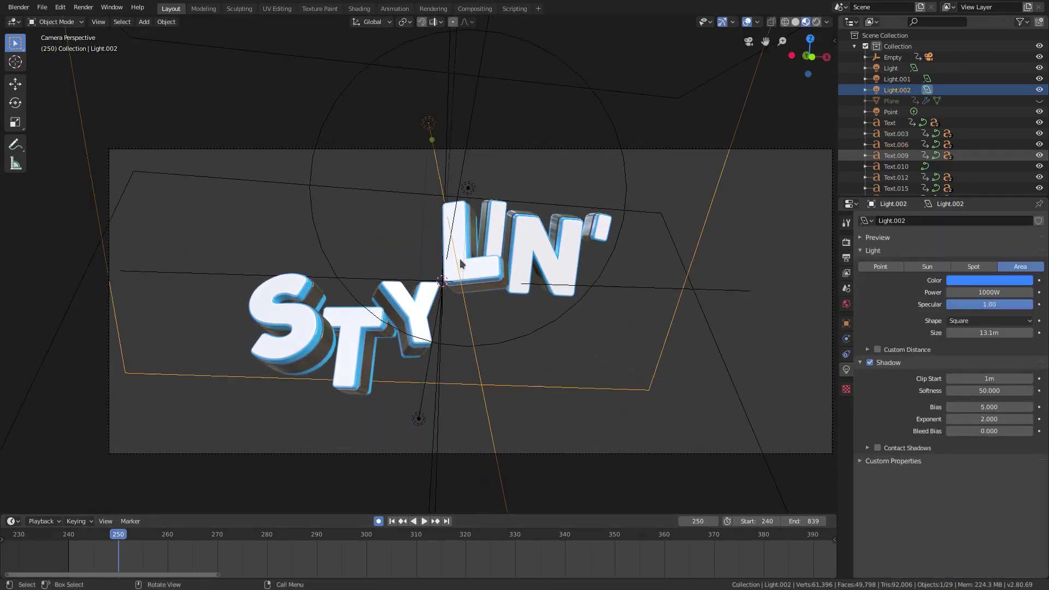
{"action": "left_click", "coordinate": [460, 264]}
{"action": "left_click", "coordinate": [132, 541]}
{"action": "key", "text": "g"}
{"action": "key", "text": "z"}
{"action": "left_click", "coordinate": [500, 322]}
Step: Lower the letter I along the global Z axis at frame 256
{"action": "left_click", "coordinate": [497, 278]}
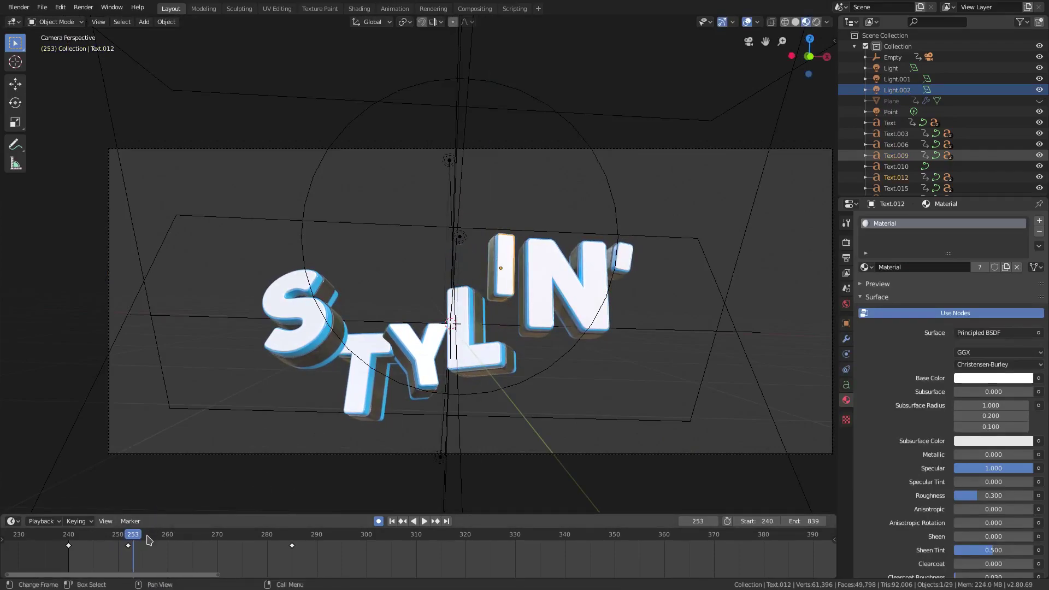
{"action": "left_click", "coordinate": [148, 539]}
{"action": "key", "text": "g"}
{"action": "key", "text": "z"}
{"action": "left_click", "coordinate": [543, 334]}
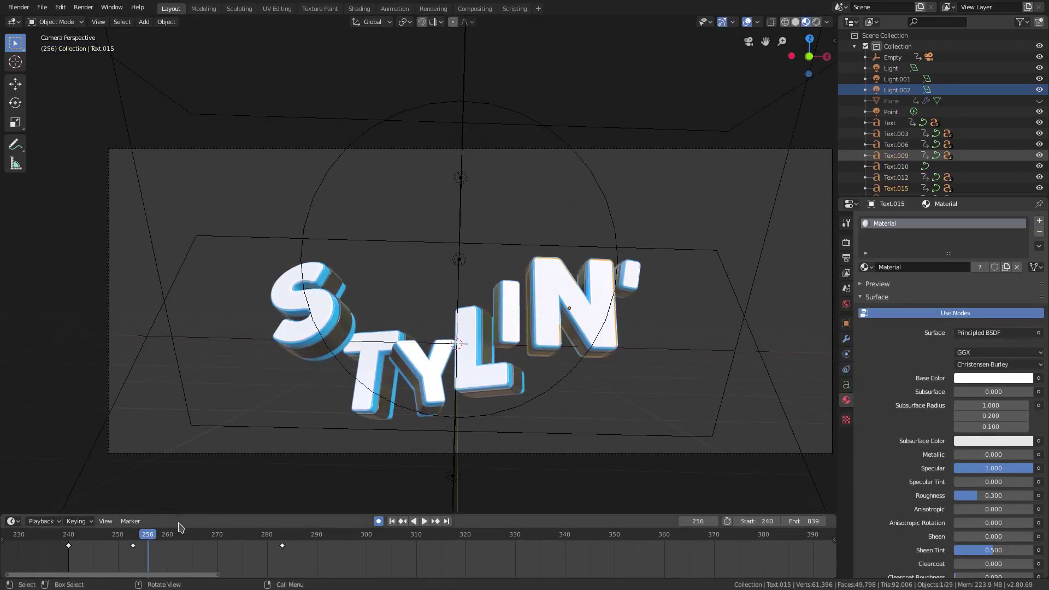
Step: Lower the letter N along the global Z axis at frame 261
{"action": "left_click", "coordinate": [173, 538]}
{"action": "key", "text": "g"}
{"action": "key", "text": "z"}
{"action": "left_click", "coordinate": [637, 309]}
Step: Lower the apostrophe along the global Z axis at frame 269 and replay the entrance from frame 240
{"action": "left_click", "coordinate": [621, 292]}
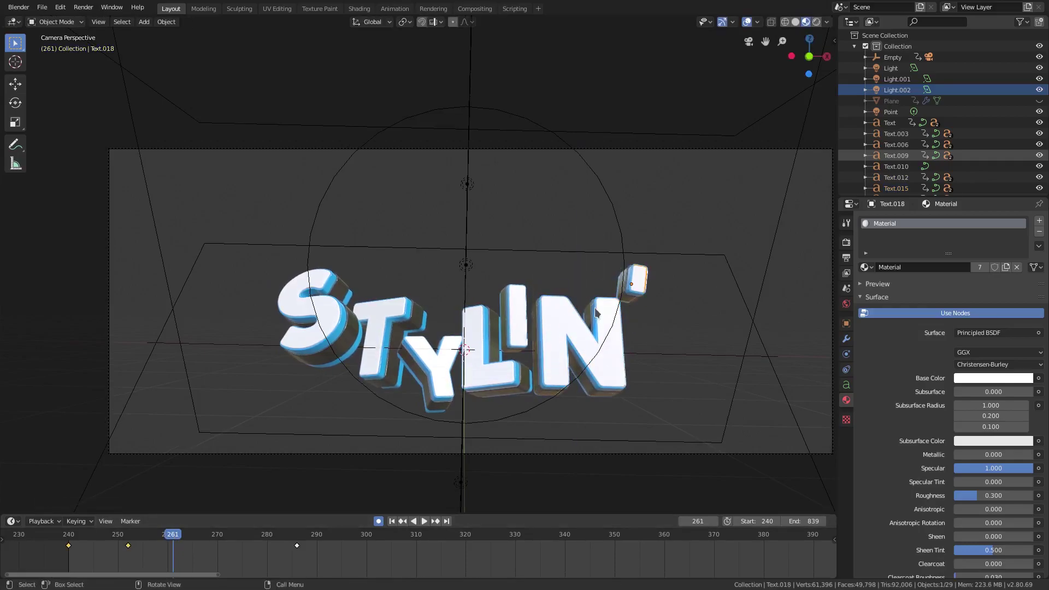
{"action": "left_click_drag", "start_coordinate": [174, 538], "coordinate": [212, 538]}
{"action": "key", "text": "g"}
{"action": "key", "text": "z"}
{"action": "left_click", "coordinate": [673, 314]}
{"action": "left_click", "coordinate": [392, 521]}
{"action": "left_click", "coordinate": [424, 521]}
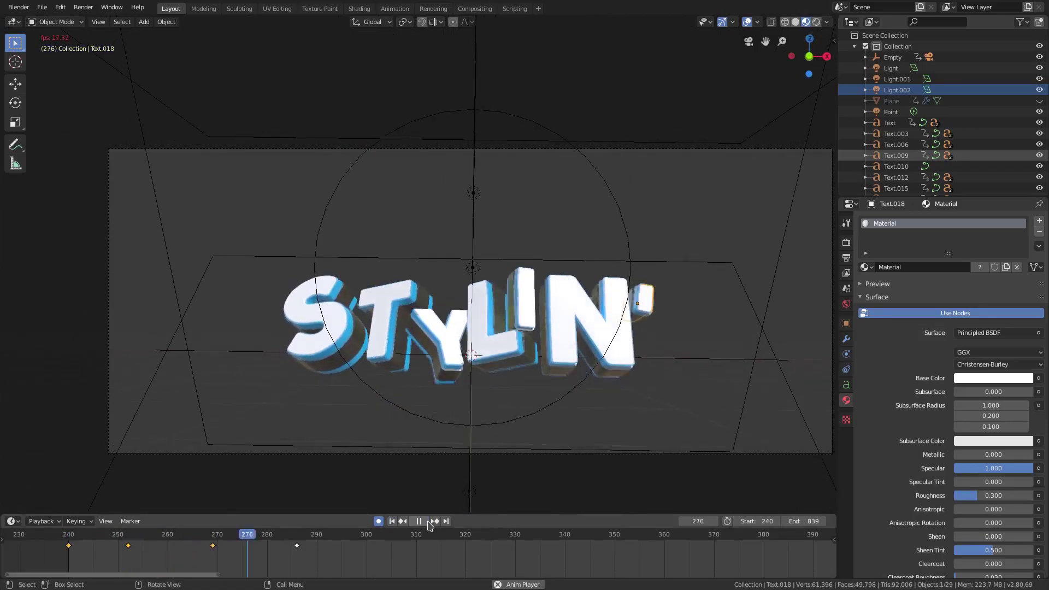
{"action": "left_click", "coordinate": [424, 522]}
{"action": "left_click", "coordinate": [392, 522]}
{"action": "left_click", "coordinate": [424, 523]}
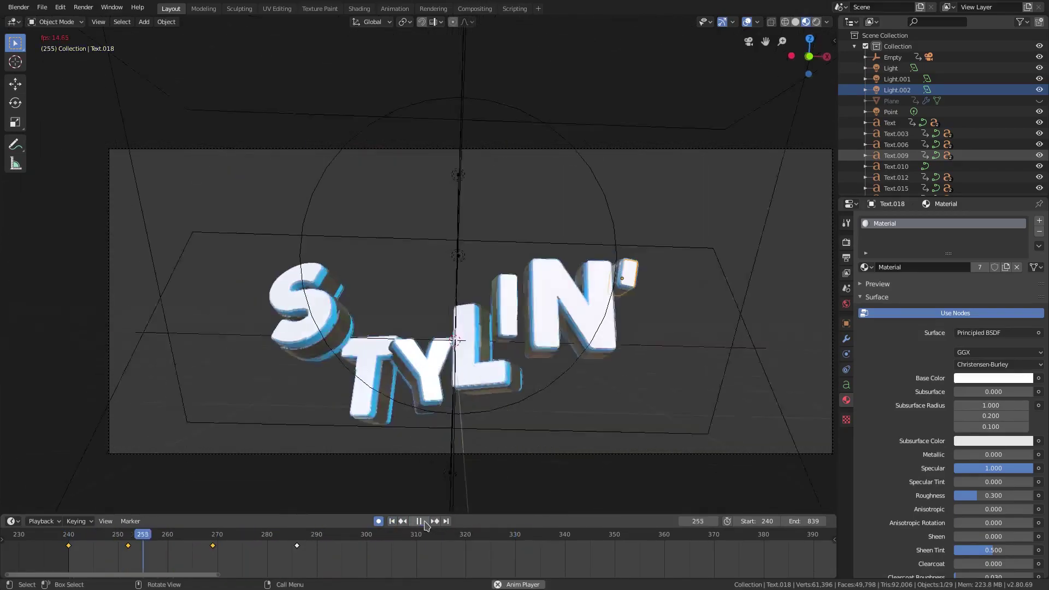
{"action": "left_click", "coordinate": [424, 522]}
Step: Shift the lowered keyframes of the last letters later on the timeline, placing the apostrophe's at frame 280
{"action": "left_click", "coordinate": [486, 332]}
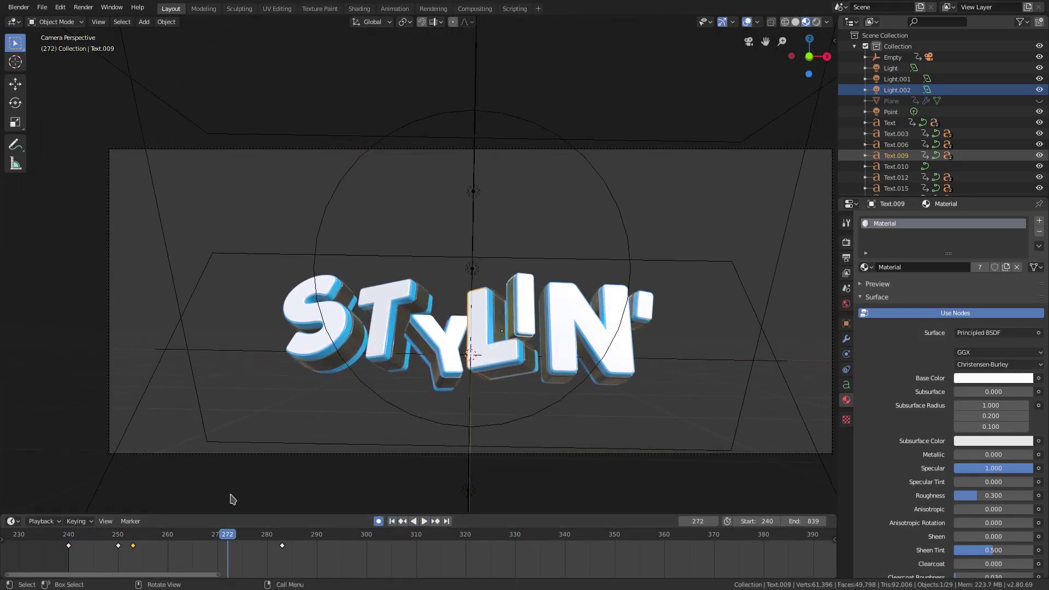
{"action": "left_click_drag", "start_coordinate": [134, 546], "coordinate": [267, 545]}
{"action": "left_click", "coordinate": [470, 354]}
{"action": "left_click", "coordinate": [561, 327]}
{"action": "left_click", "coordinate": [212, 545]}
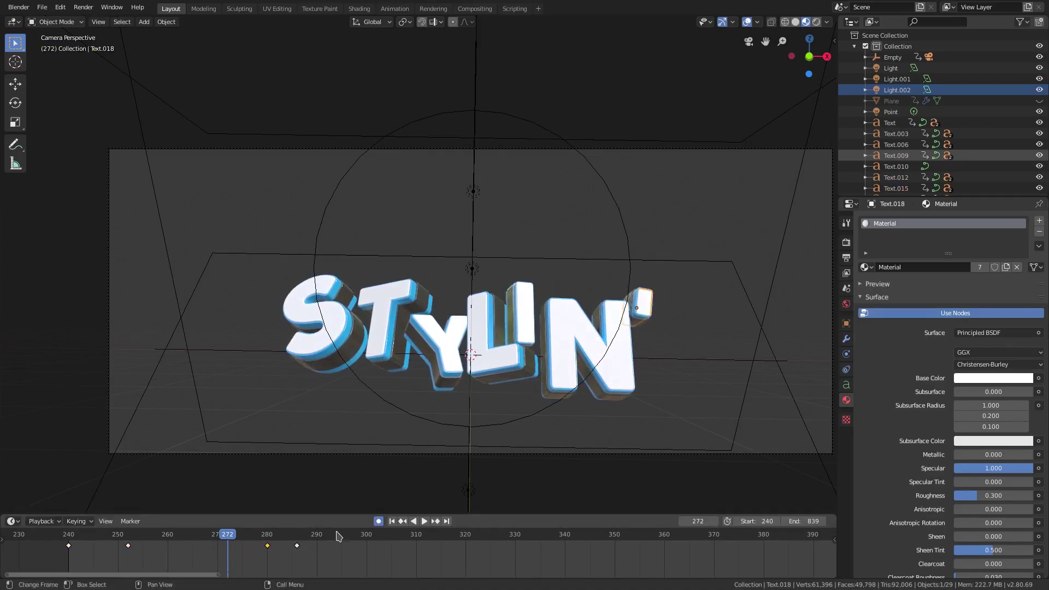
Step: Hide the viewport overlays and replay the lettering's animation from frame 240
{"action": "left_click", "coordinate": [391, 521]}
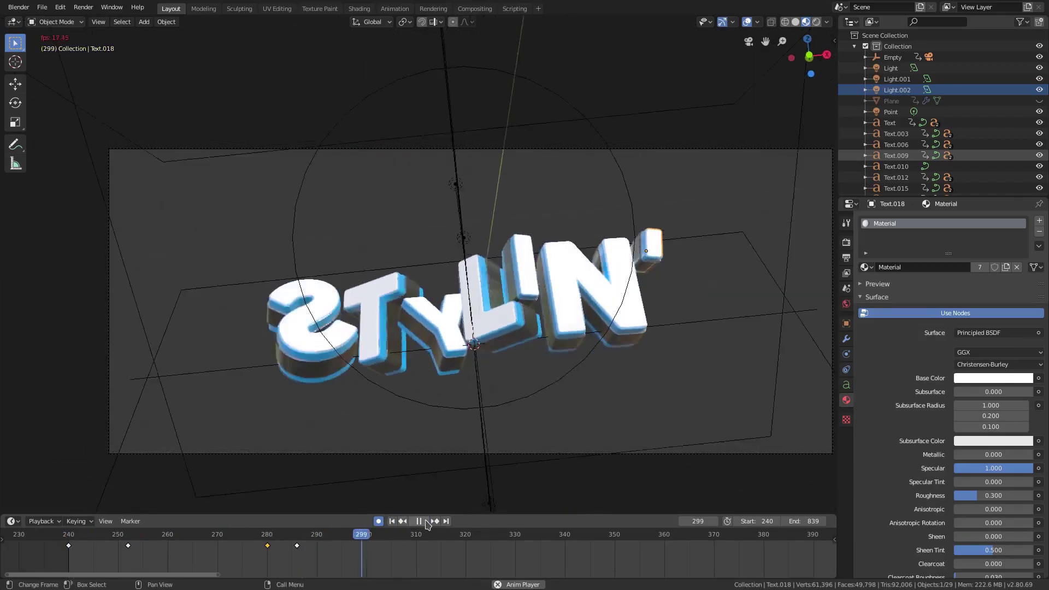
{"action": "left_click", "coordinate": [392, 521]}
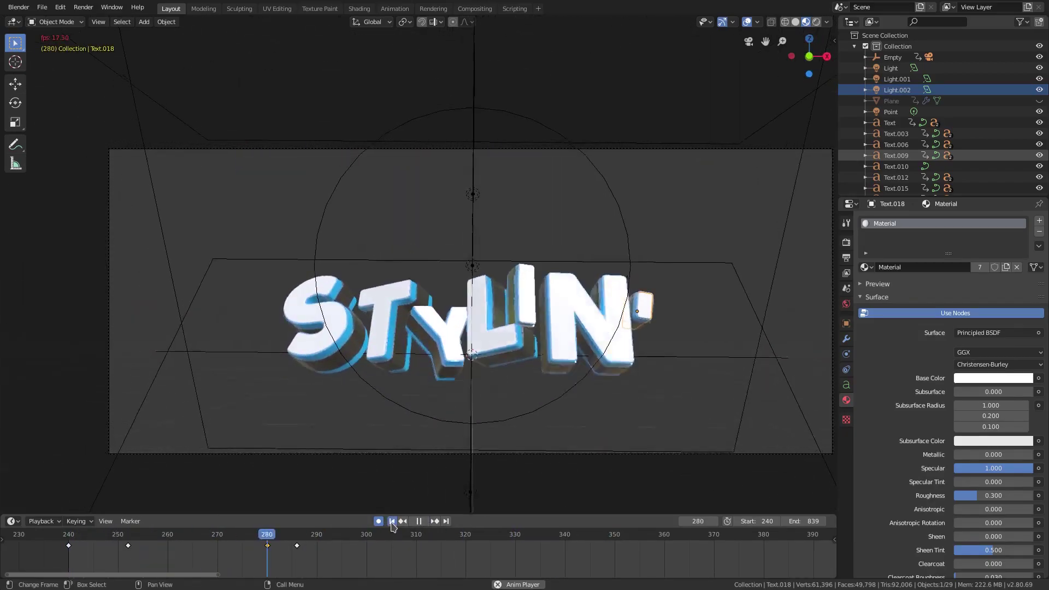
{"action": "left_click", "coordinate": [392, 522]}
{"action": "left_click", "coordinate": [391, 521]}
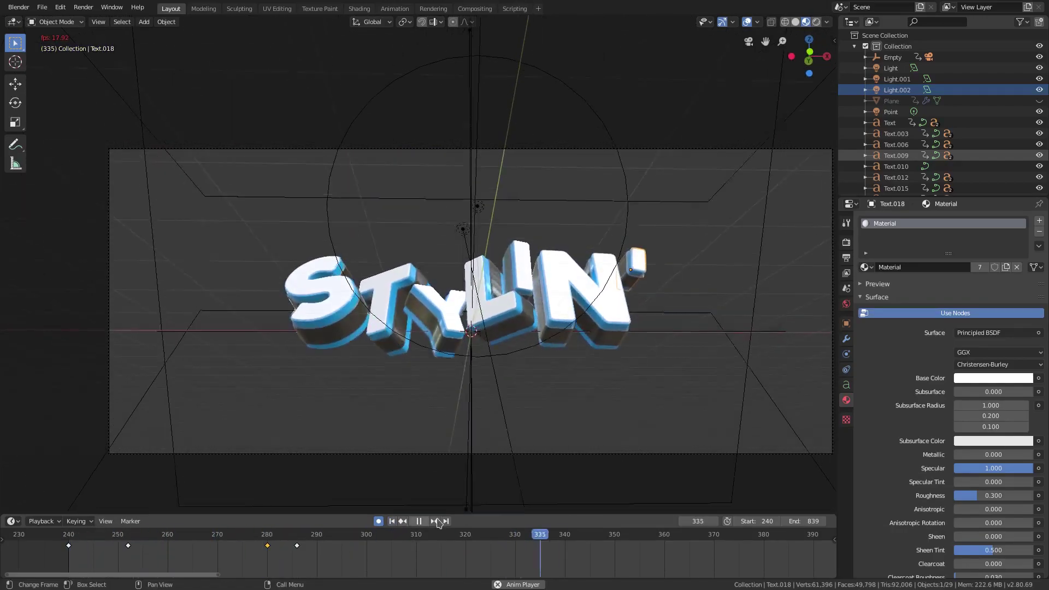
{"action": "left_click", "coordinate": [419, 522]}
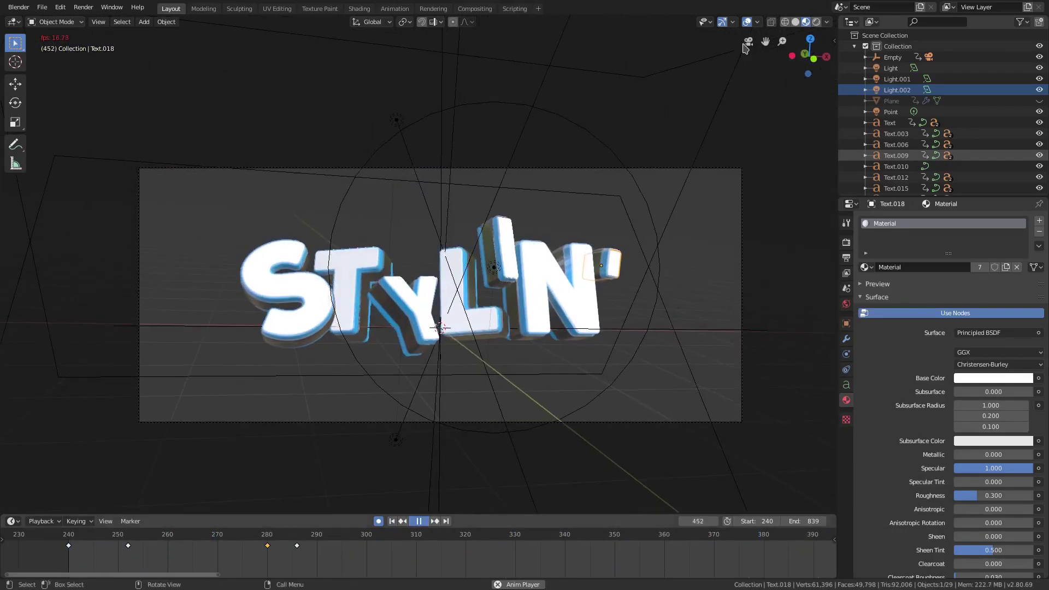
{"action": "left_click", "coordinate": [746, 22]}
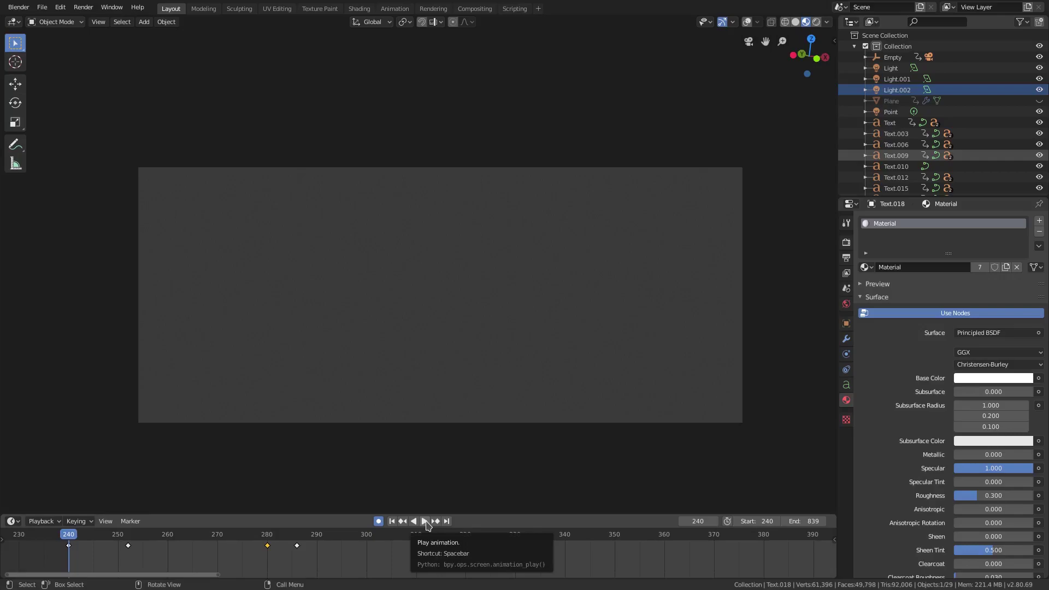
{"action": "left_click", "coordinate": [425, 522]}
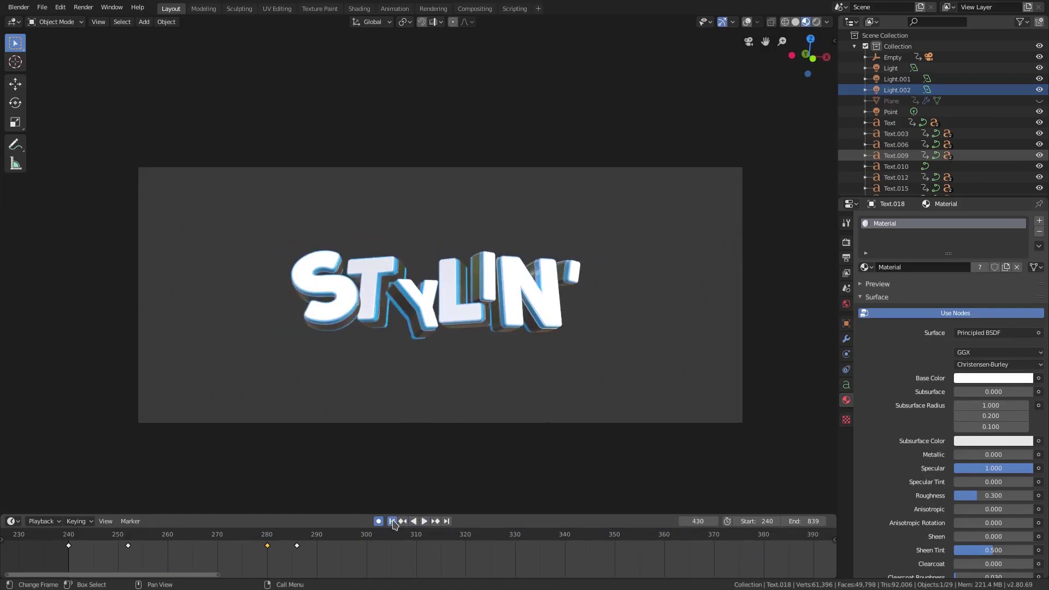
{"action": "left_click", "coordinate": [425, 521]}
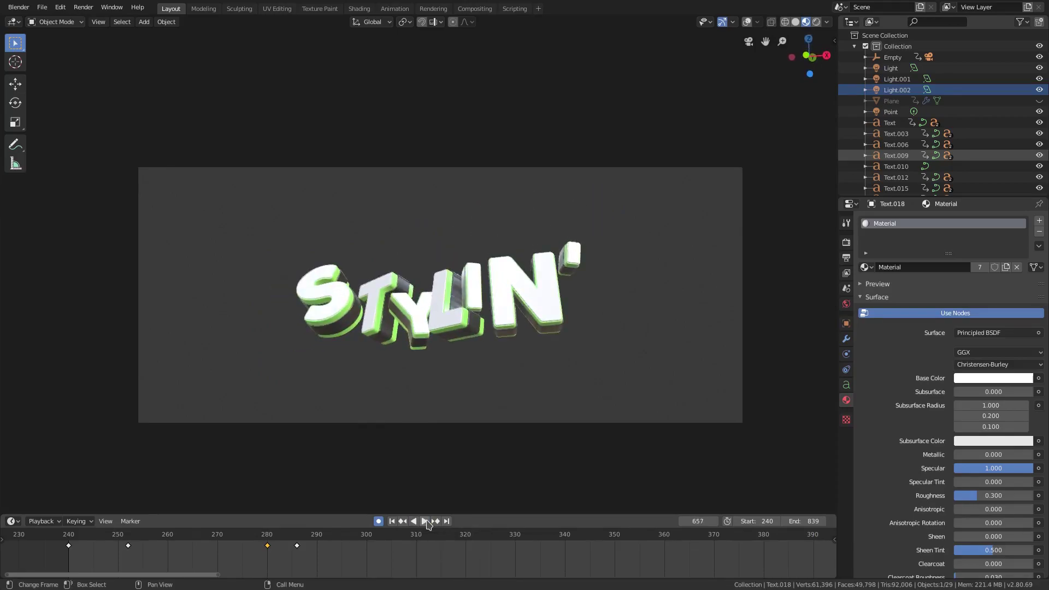
{"action": "key", "text": "shift+Left"}
{"action": "key", "text": "space"}
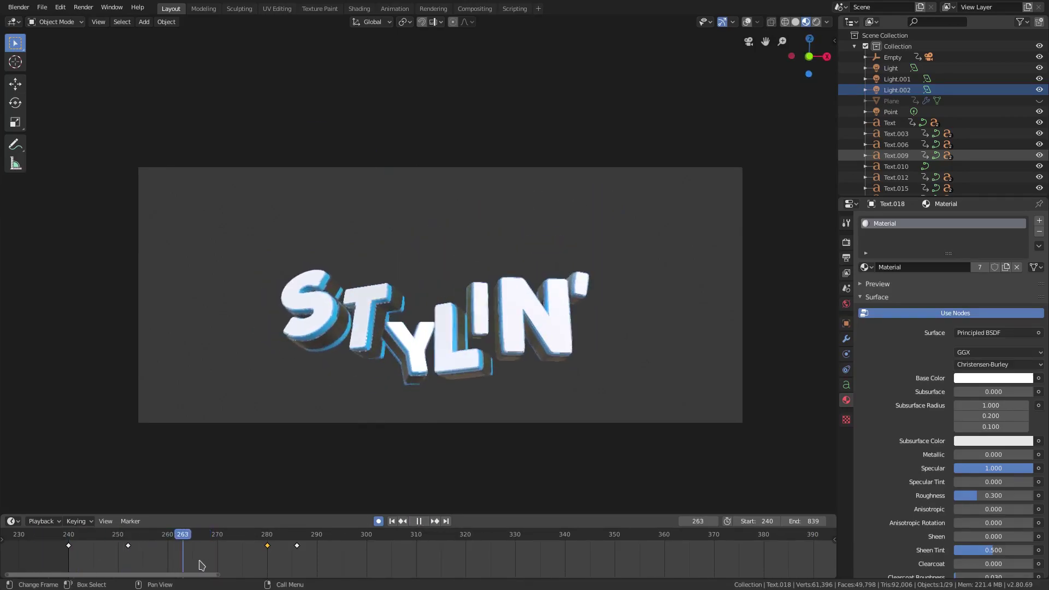
{"action": "key", "text": "space"}
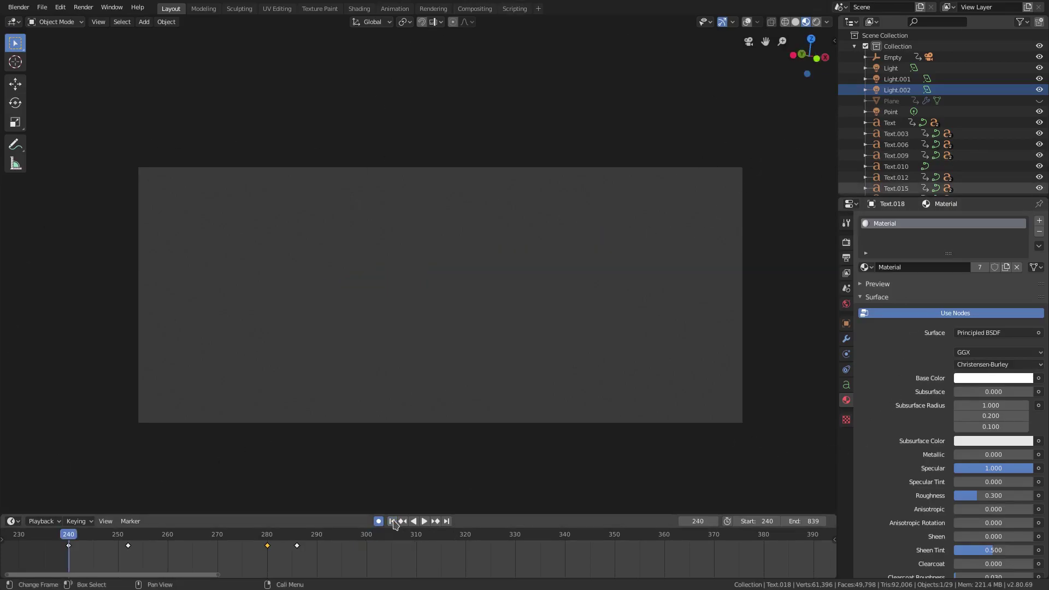
{"action": "key", "text": "space"}
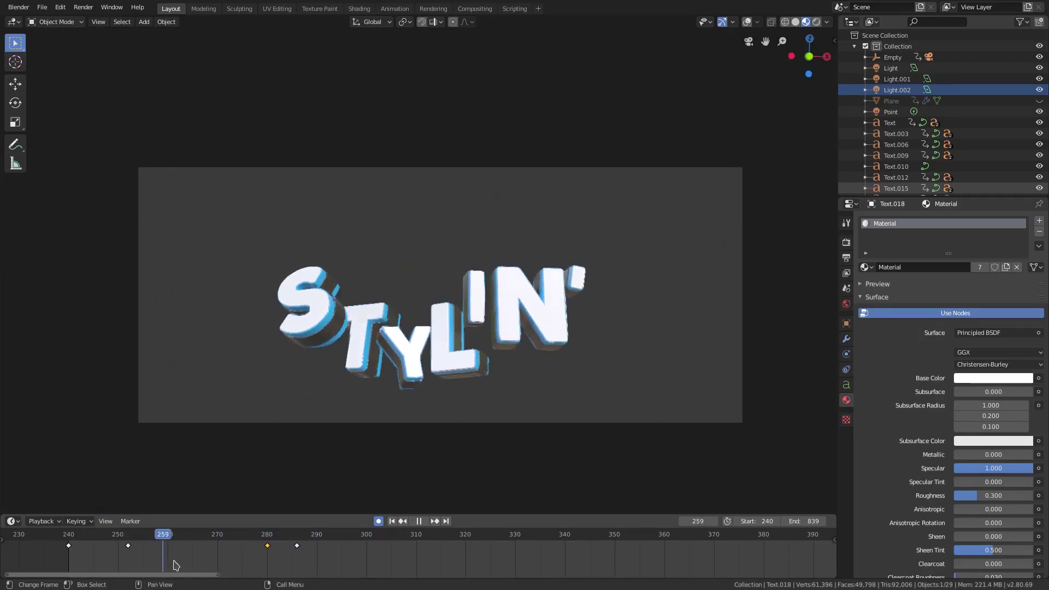
Step: Raise the letter S along the global Z axis at frame 268
{"action": "left_click_drag", "start_coordinate": [188, 560], "coordinate": [158, 559]}
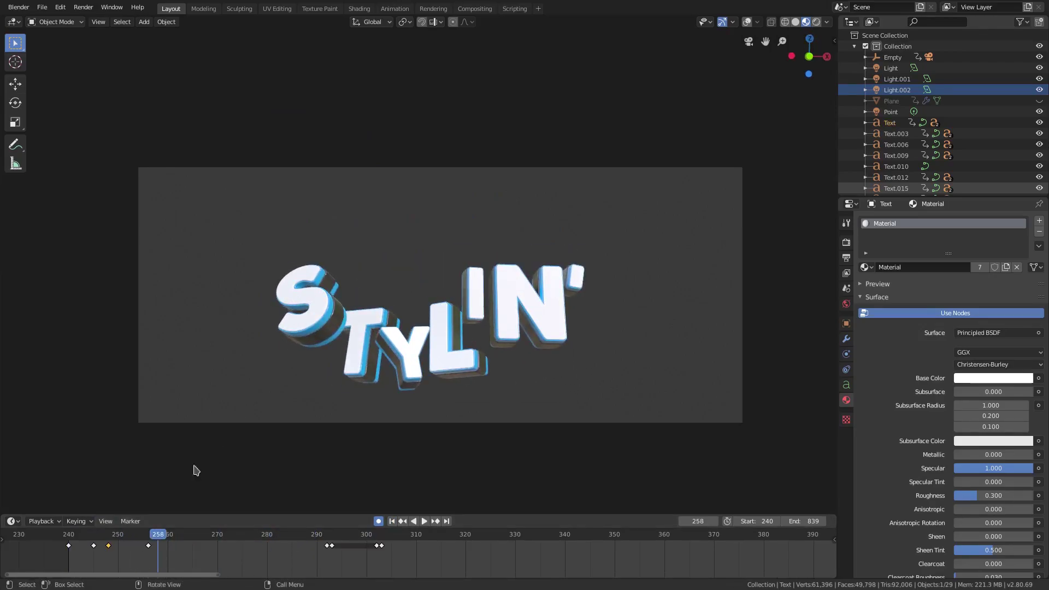
{"action": "key", "text": "space"}
{"action": "key", "text": "g"}
{"action": "key", "text": "z"}
{"action": "left_click", "coordinate": [485, 360]}
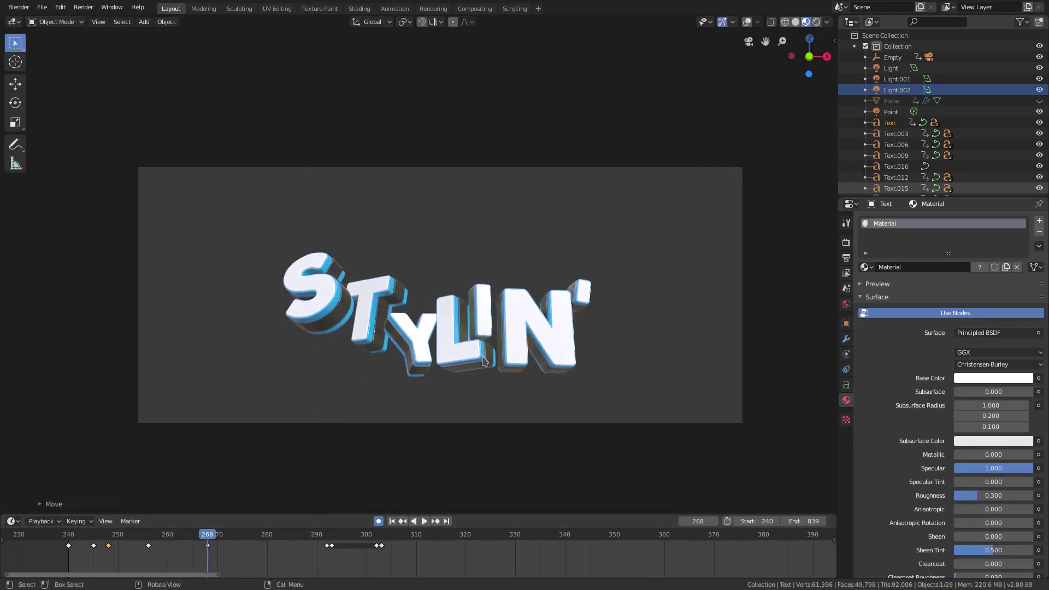
Step: Try raising the letter T along the global Z axis at frame 279 and preview the motion
{"action": "left_click_drag", "start_coordinate": [244, 534], "coordinate": [261, 534]}
{"action": "key", "text": "g"}
{"action": "key", "text": "z"}
{"action": "left_click", "coordinate": [409, 389]}
{"action": "key", "text": "space"}
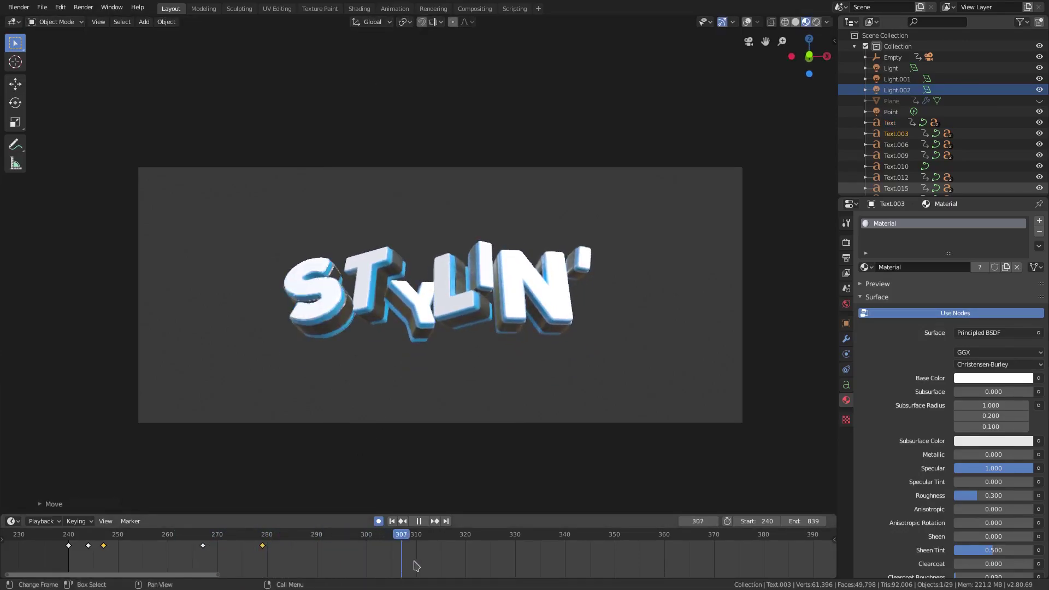
{"action": "key", "text": "Escape"}
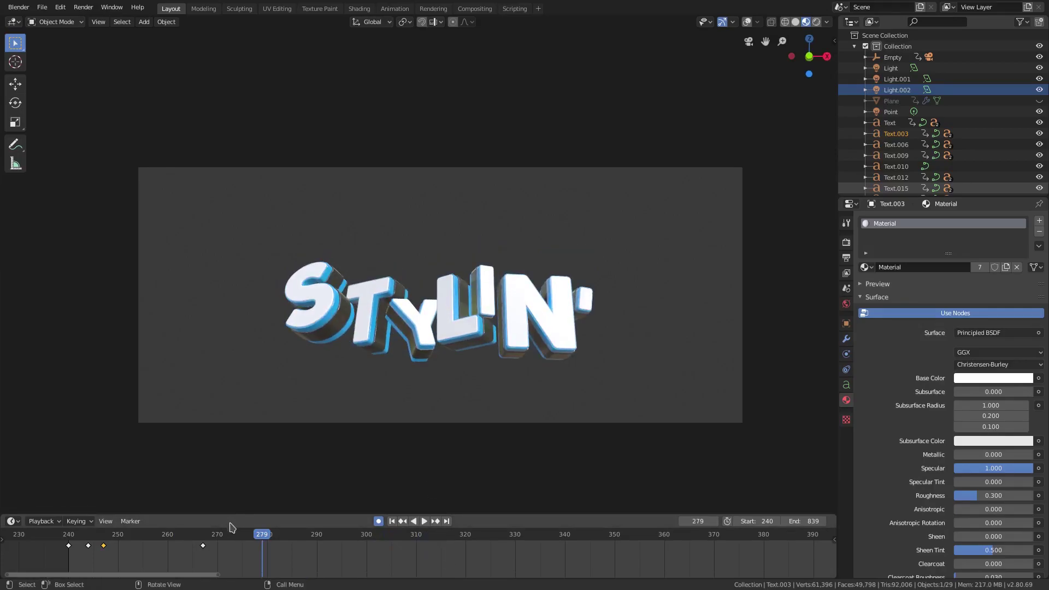
Step: Try shifting the letter T's frame 267 keyframe to 289 and raising the letter along the global Z axis at frame 269
{"action": "mouse_move", "coordinate": [203, 546]}
{"action": "left_mouse_down"}
{"action": "mouse_move", "coordinate": [327, 546]}
{"action": "mouse_move", "coordinate": [213, 536]}
{"action": "left_mouse_up"}
{"action": "key", "text": "g"}
{"action": "key", "text": "z"}
{"action": "left_click", "coordinate": [365, 311]}
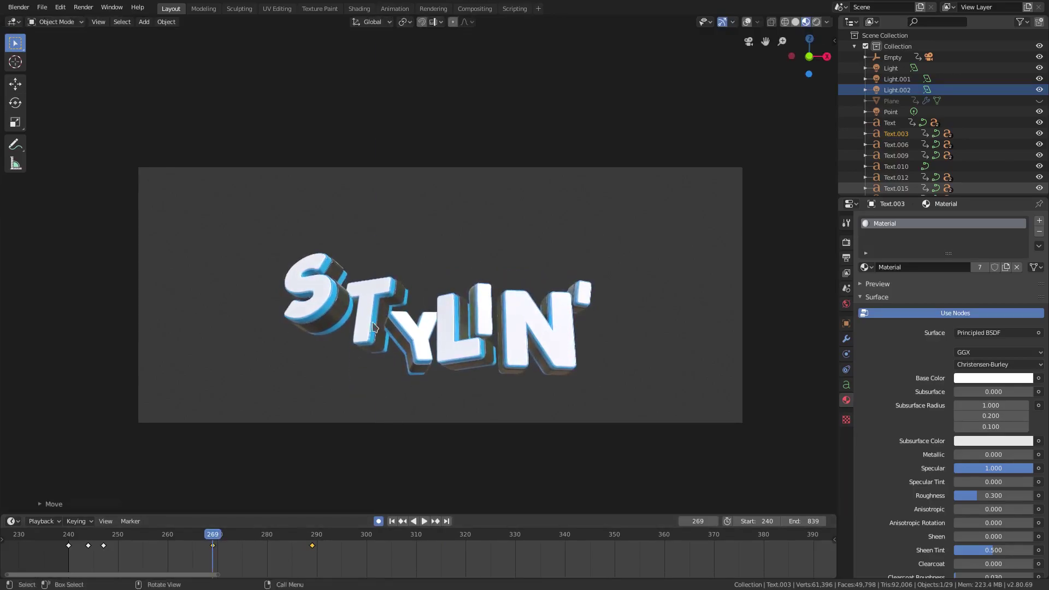
{"action": "key", "text": "space"}
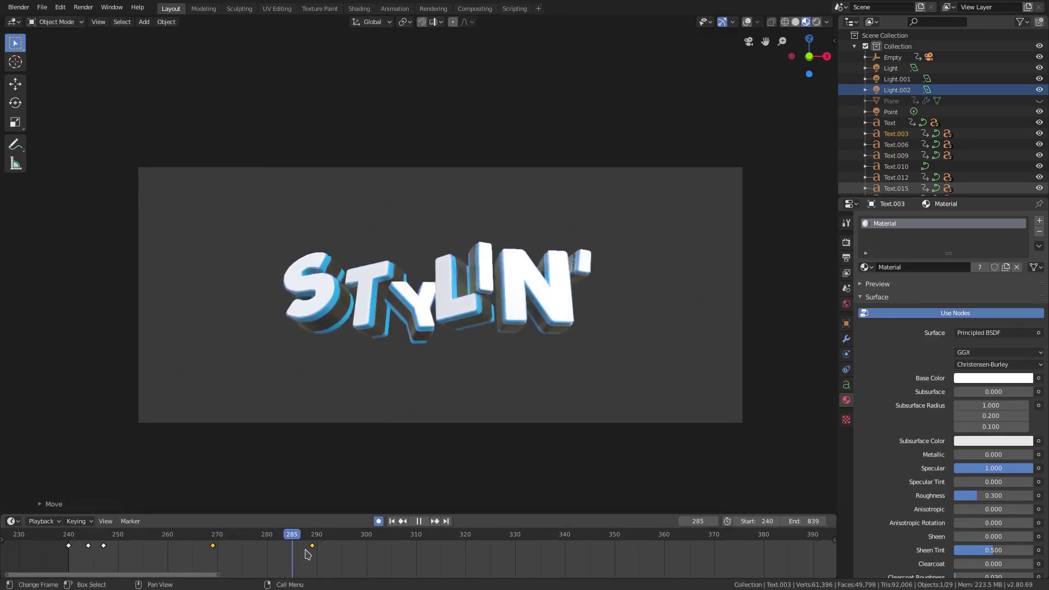
{"action": "key", "text": "Escape"}
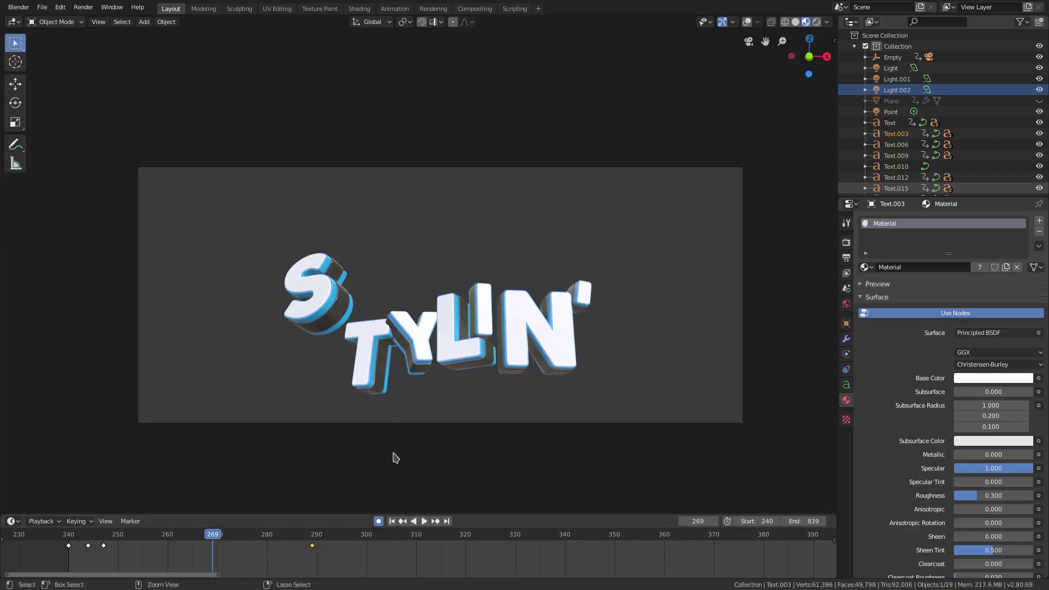
{"action": "left_click", "coordinate": [391, 520]}
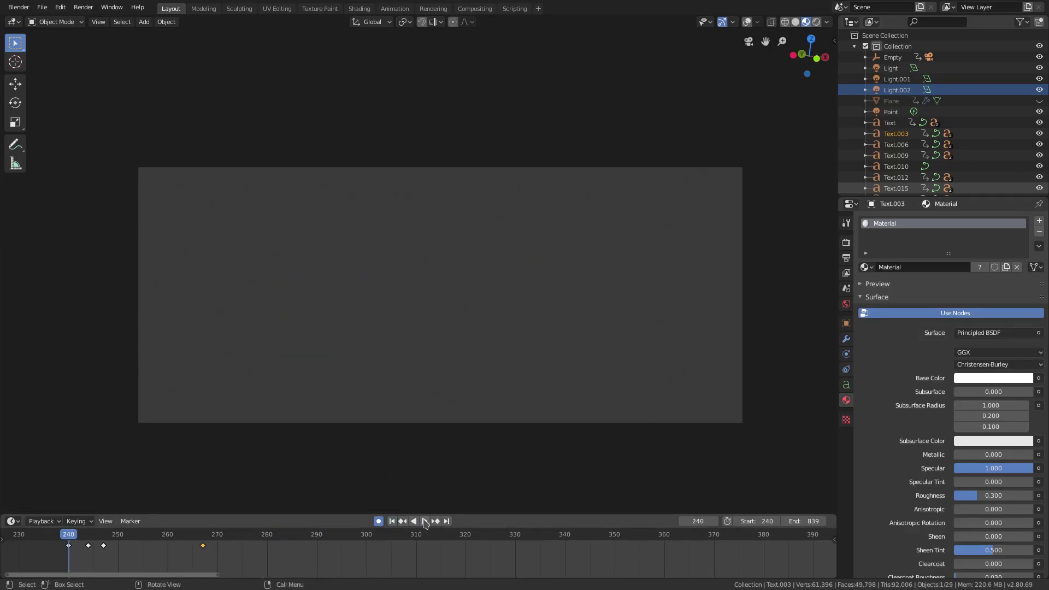
{"action": "left_click", "coordinate": [424, 521]}
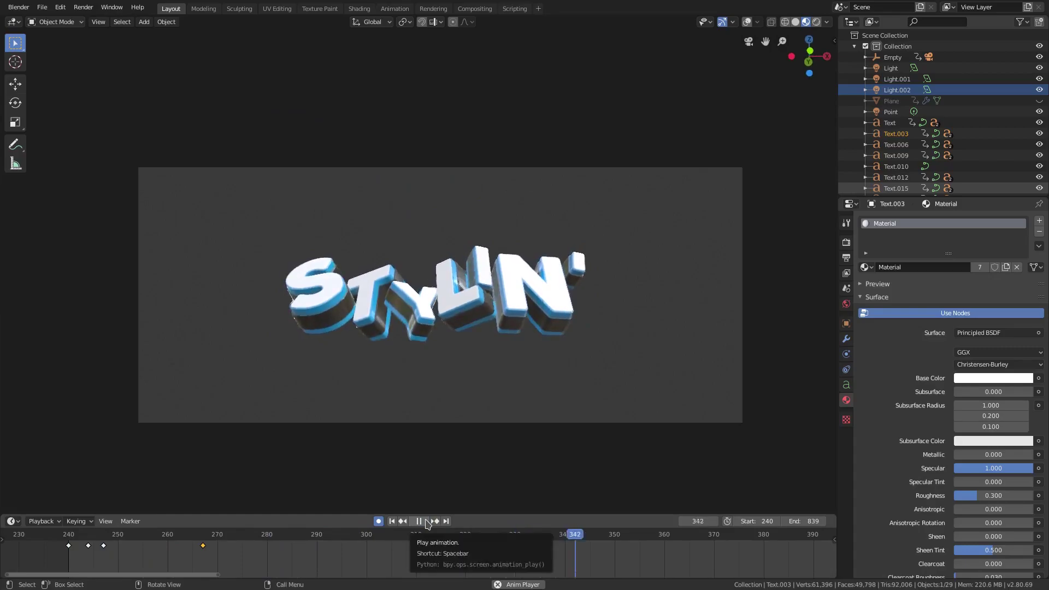
{"action": "key", "text": "space"}
{"action": "left_click_drag", "start_coordinate": [260, 533], "coordinate": [287, 534]}
{"action": "left_click_drag", "start_coordinate": [156, 537], "coordinate": [461, 546]}
{"action": "left_click", "coordinate": [521, 539]}
{"action": "key", "text": "r"}
{"action": "key", "text": "r"}
{"action": "right_click", "coordinate": [550, 328]}
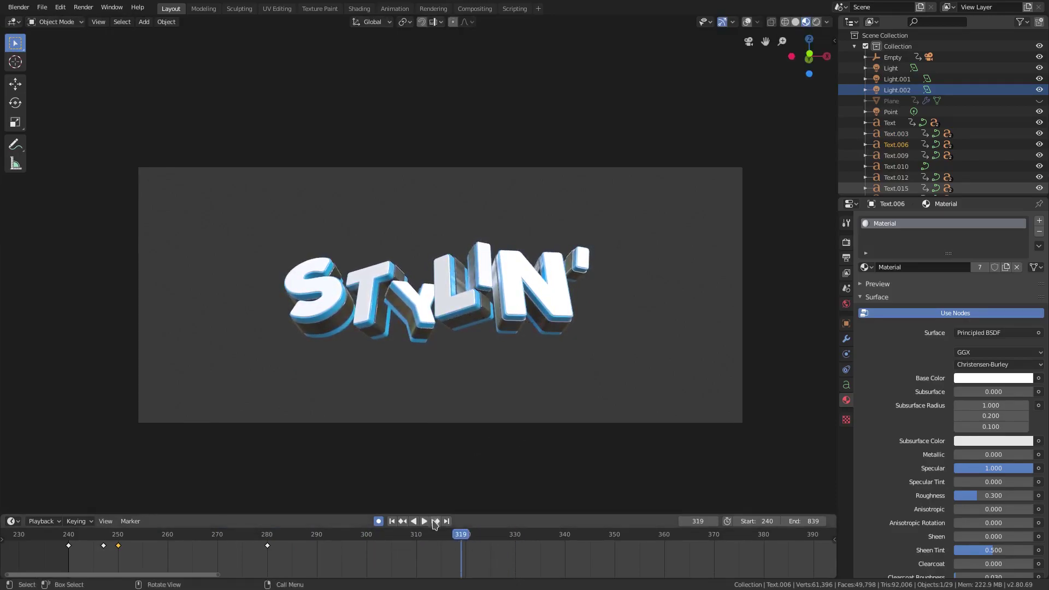
Step: Rotate the letter Y at frame 313 with automatic keying on
{"action": "key", "text": "space"}
{"action": "key", "text": "r"}
{"action": "left_click", "coordinate": [517, 376]}
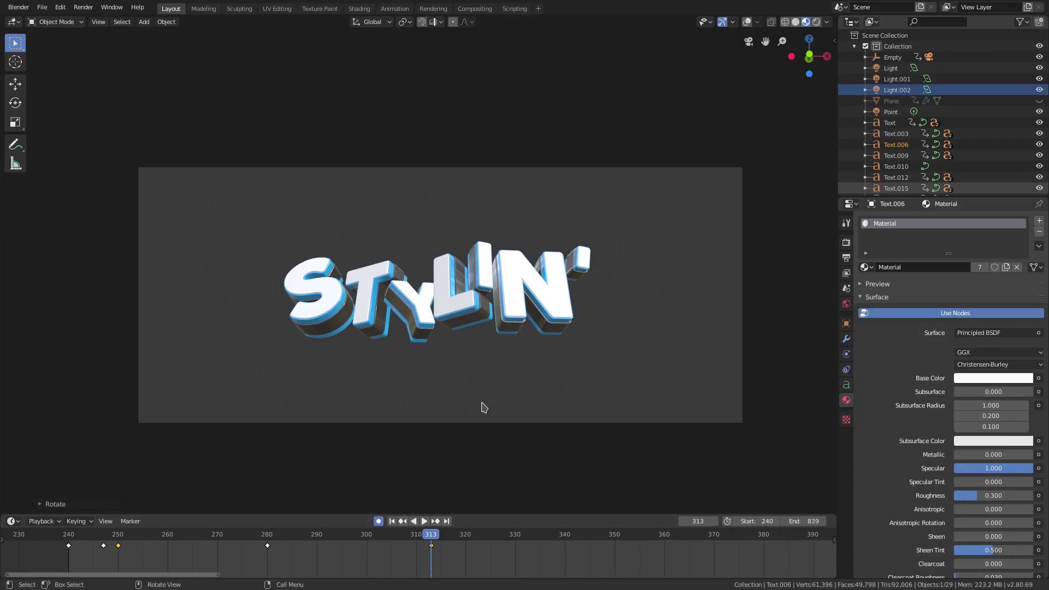
Step: Rotate the letter Y at frame 333, including around the Y axis, and preview the motion
{"action": "key", "text": "Escape"}
{"action": "key", "text": "r"}
{"action": "key", "text": "r"}
{"action": "left_click", "coordinate": [545, 465]}
{"action": "key", "text": "r"}
{"action": "key", "text": "y"}
{"action": "left_click", "coordinate": [540, 458]}
{"action": "left_click", "coordinate": [422, 536]}
{"action": "key", "text": "space"}
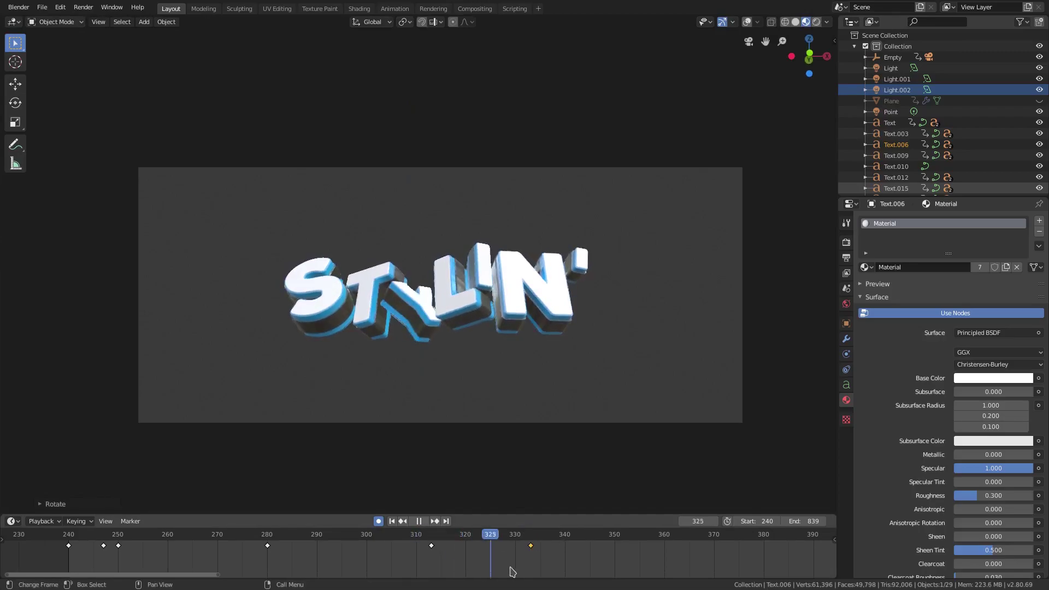
Step: Rotate the letter Y freely with trackball rotation at frame 363
{"action": "key", "text": "space"}
{"action": "key", "text": "r"}
{"action": "key", "text": "r"}
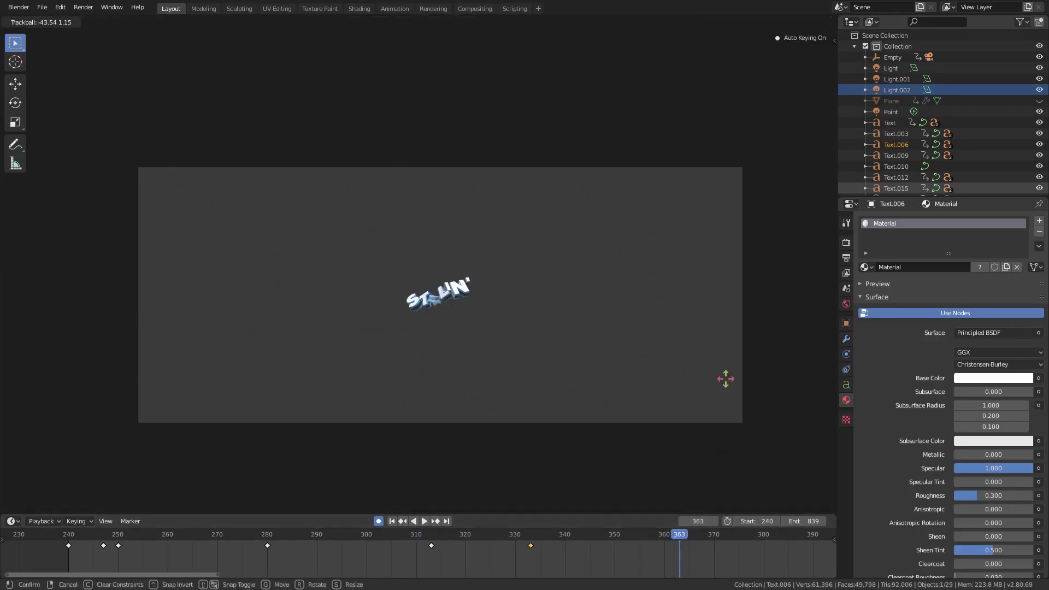
{"action": "left_click", "coordinate": [725, 376]}
Step: Rotate the letter Y freely with trackball rotation at frame 395
{"action": "left_click_drag", "start_coordinate": [662, 536], "coordinate": [704, 569]}
{"action": "middle_click_drag", "start_coordinate": [675, 574], "coordinate": [368, 572]}
{"action": "left_click_drag", "start_coordinate": [334, 575], "coordinate": [170, 575]}
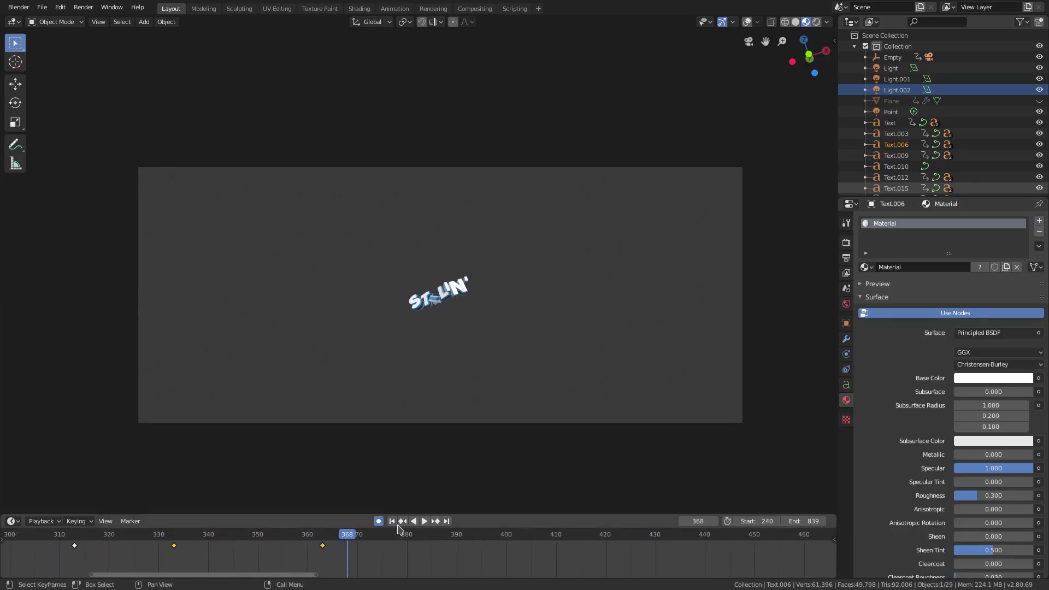
{"action": "key", "text": "space"}
{"action": "key", "text": "r"}
{"action": "key", "text": "r"}
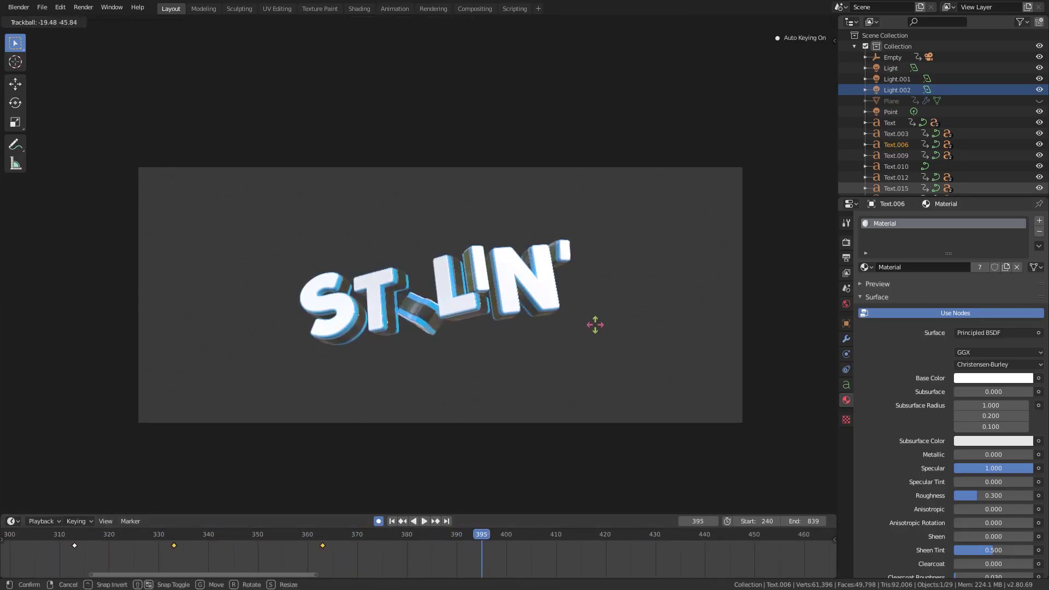
{"action": "left_click", "coordinate": [573, 371]}
Step: Duplicate the letter Y's frame 333 keyframe to frame 431
{"action": "left_click_drag", "start_coordinate": [537, 540], "coordinate": [581, 534]}
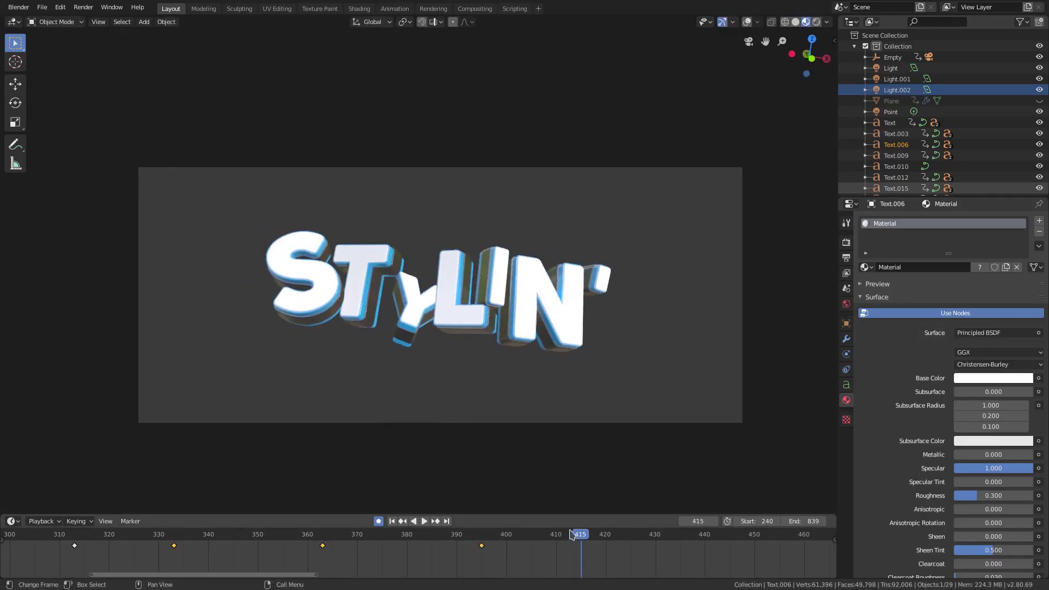
{"action": "middle_click_drag", "start_coordinate": [539, 566], "coordinate": [390, 566], "text": "ctrl"}
{"action": "left_click", "coordinate": [278, 547]}
{"action": "key", "text": "shift+d"}
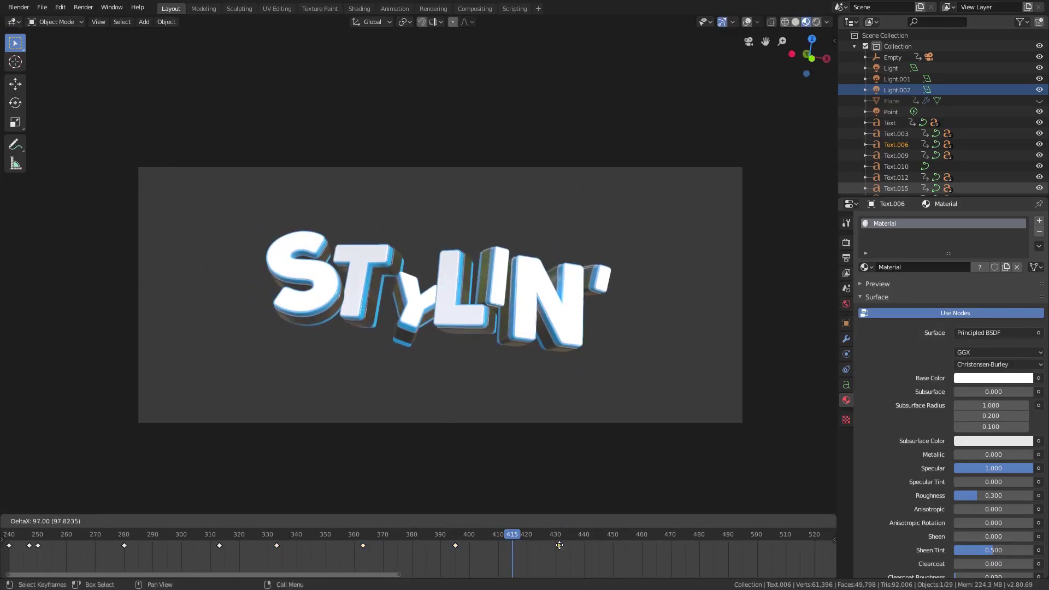
{"action": "left_click", "coordinate": [560, 545]}
Step: Preview the letter Y's motion, and move its keyframes from frames 395 and 431 to frames 390 and 399
{"action": "key", "text": "space"}
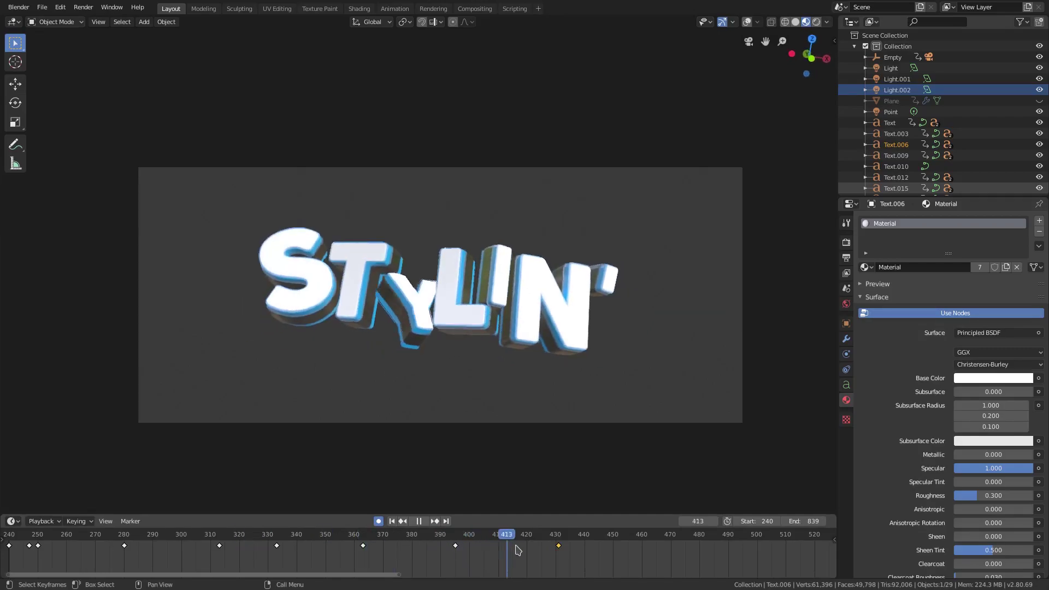
{"action": "left_click", "coordinate": [425, 553]}
{"action": "left_click_drag", "start_coordinate": [458, 556], "coordinate": [451, 555]}
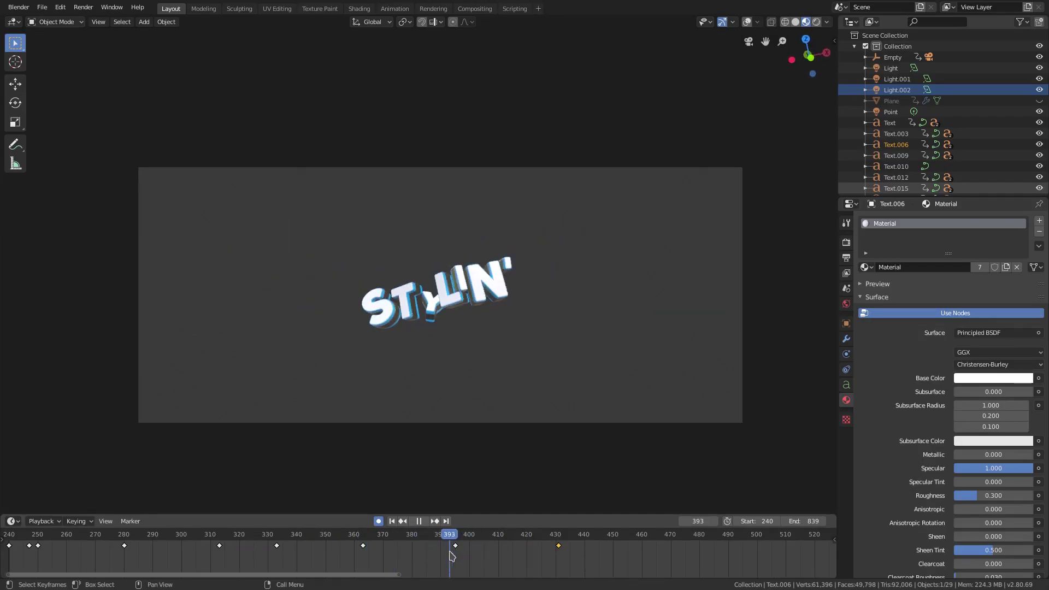
{"action": "left_click", "coordinate": [558, 545]}
{"action": "key", "text": "g"}
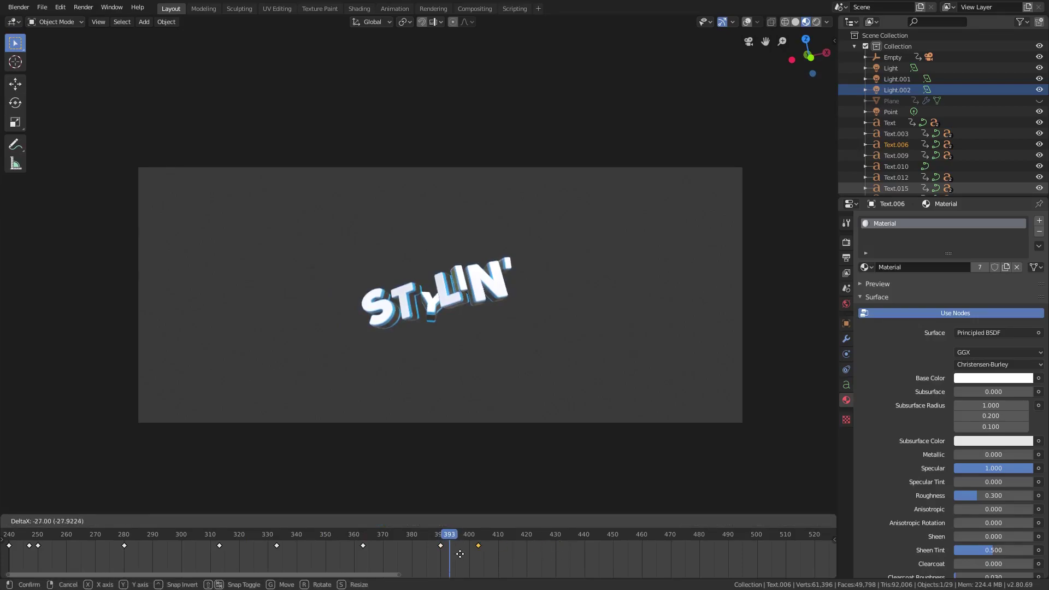
{"action": "left_click", "coordinate": [455, 555]}
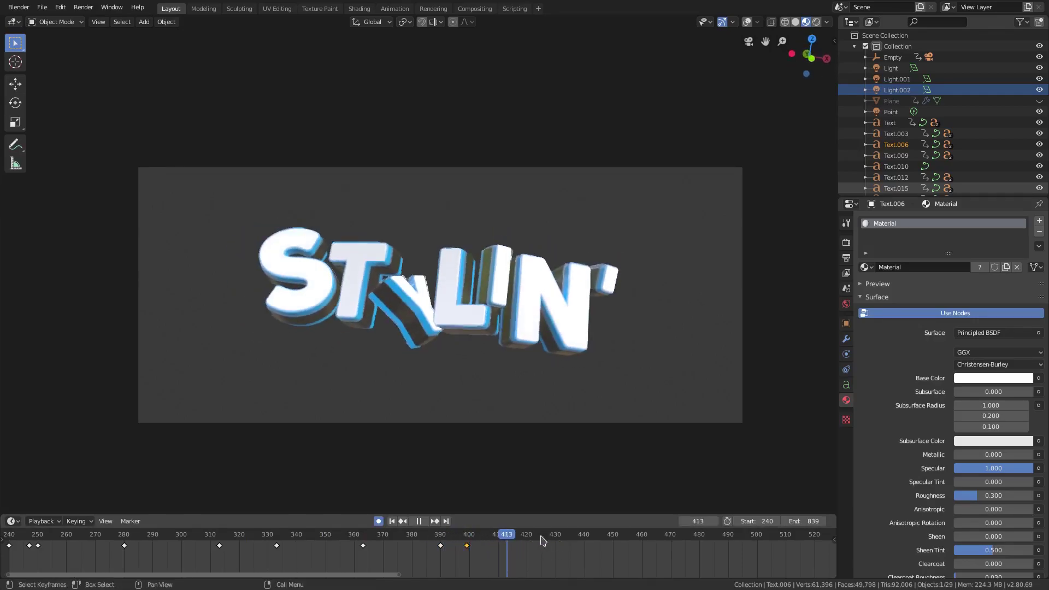
Step: Delete the letter Y's keyframe at frame 390 and replay the animation from frame 240
{"action": "left_click_drag", "start_coordinate": [466, 553], "coordinate": [441, 554]}
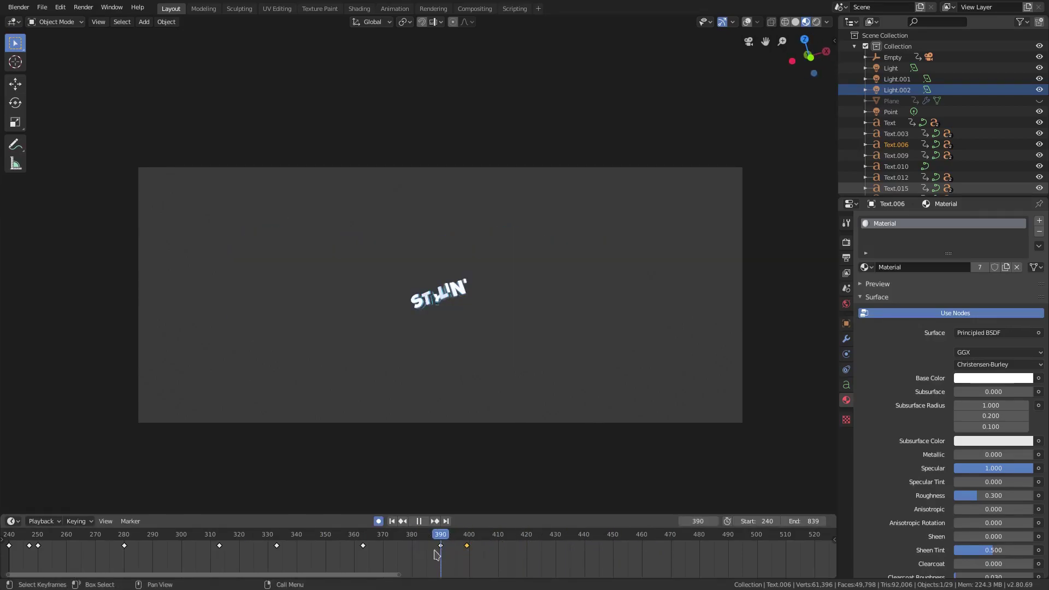
{"action": "left_click_drag", "start_coordinate": [126, 552], "coordinate": [466, 556]}
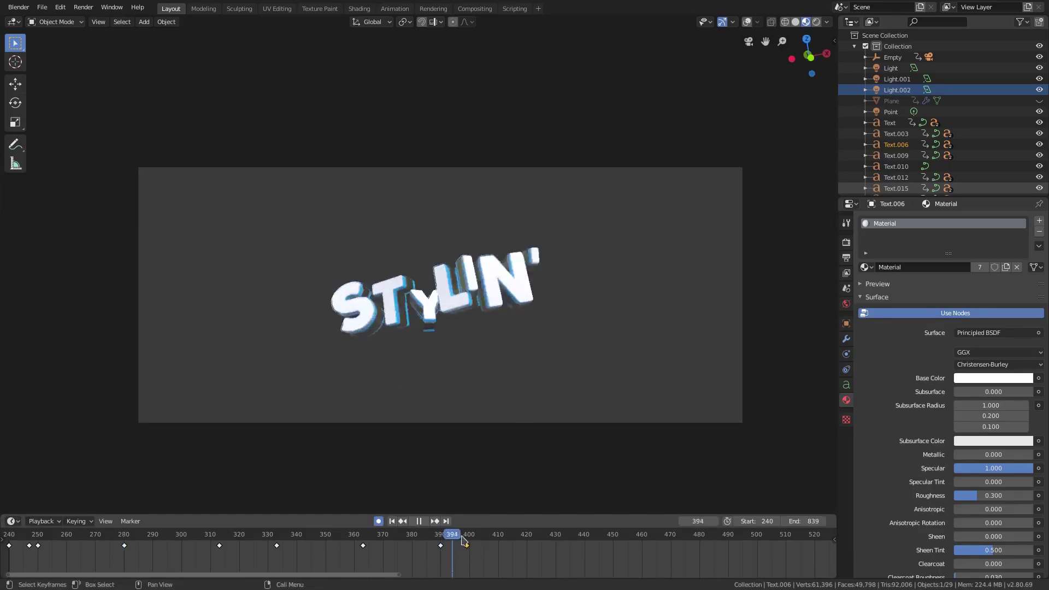
{"action": "left_click", "coordinate": [394, 521]}
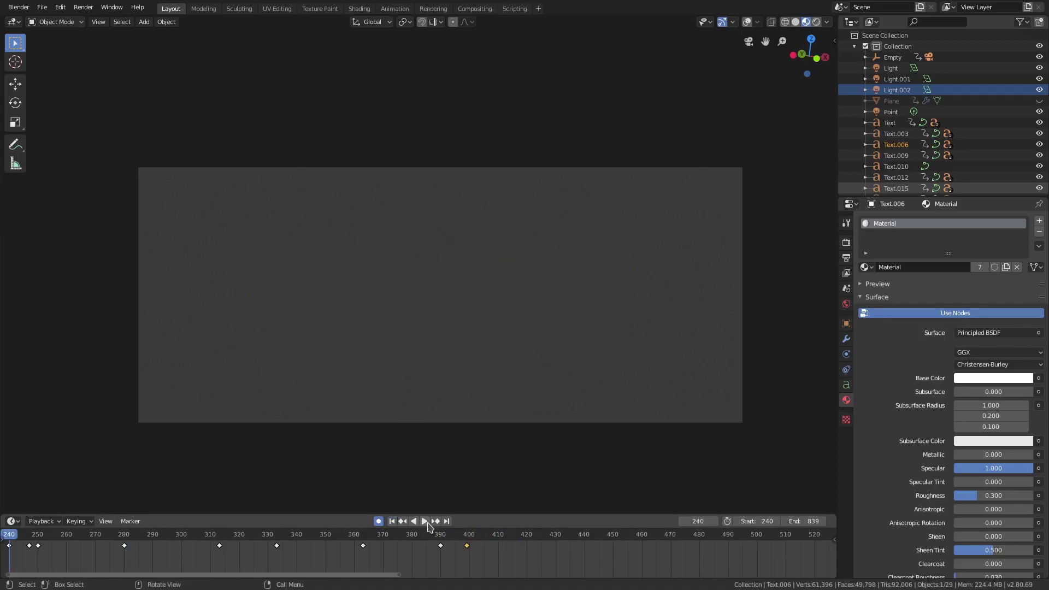
{"action": "scroll", "coordinate": [392, 547], "scroll_direction": "down", "scroll_amount": 3}
{"action": "middle_click_drag", "start_coordinate": [392, 547], "coordinate": [494, 548]}
{"action": "left_click", "coordinate": [424, 522]}
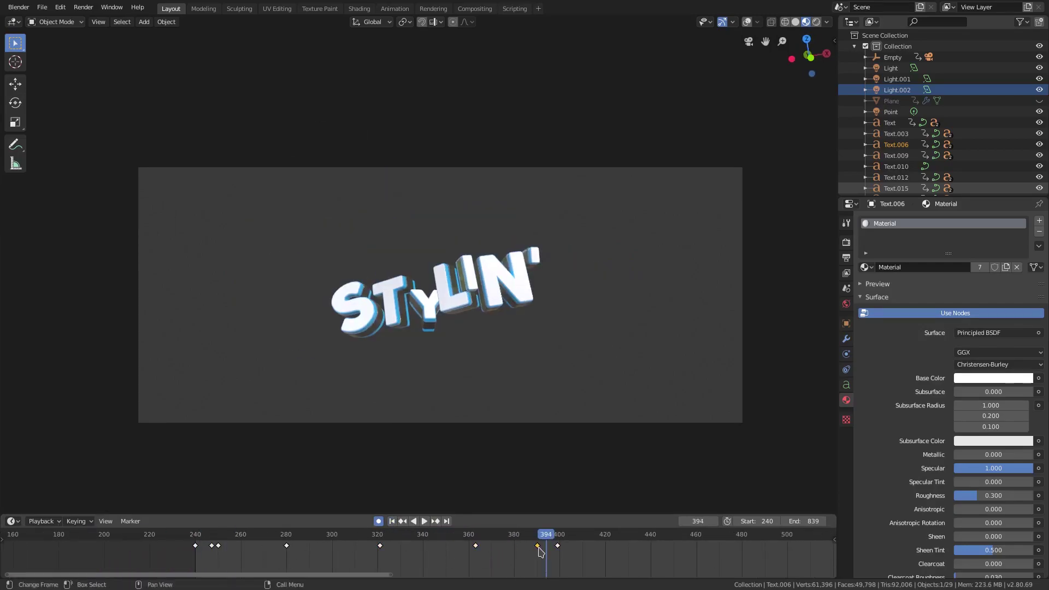
{"action": "key", "text": "x"}
{"action": "left_click", "coordinate": [256, 535]}
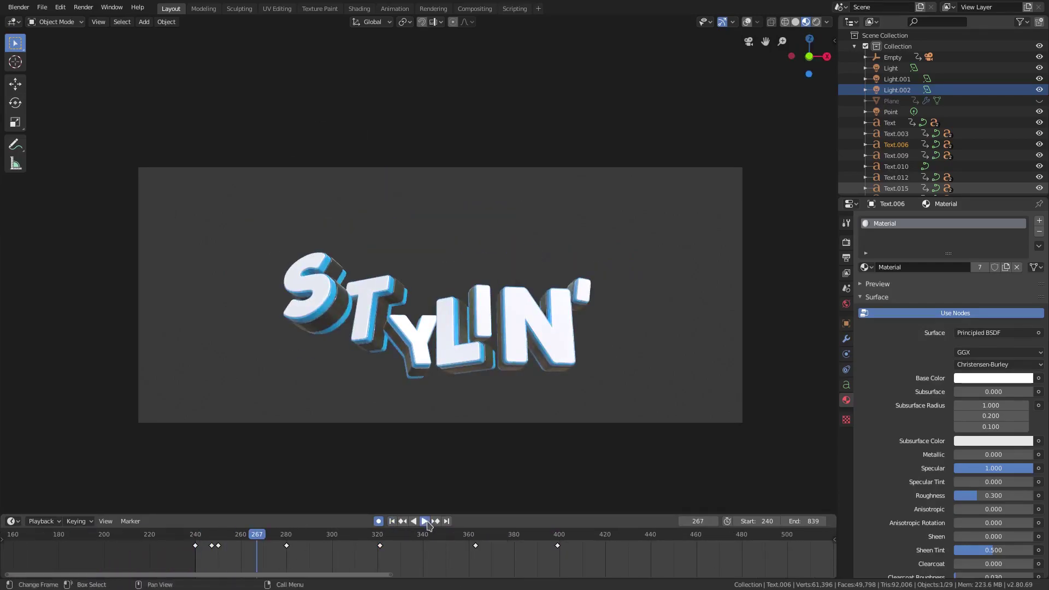
{"action": "left_click", "coordinate": [424, 521]}
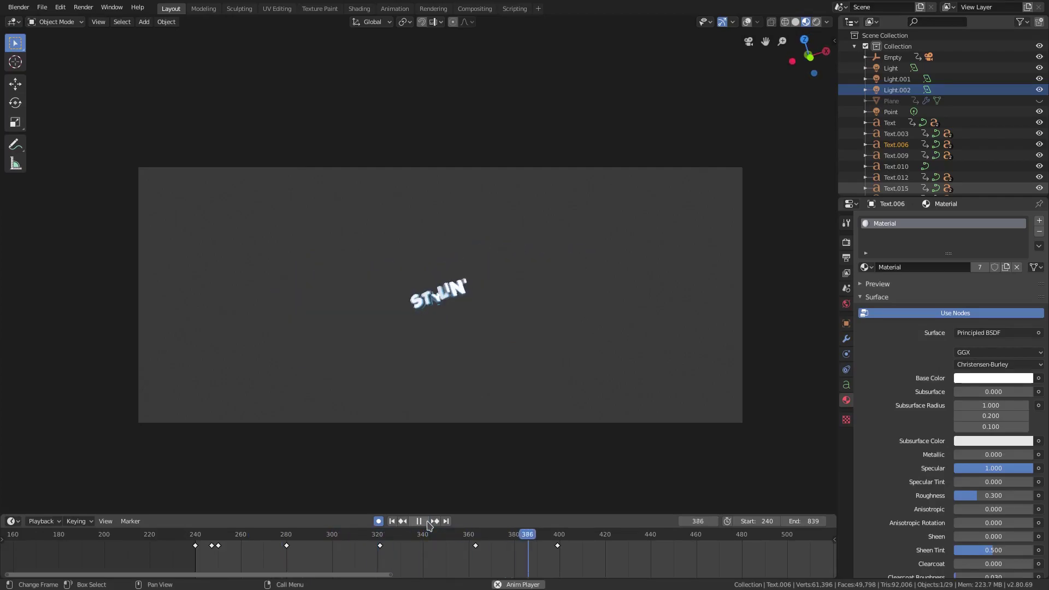
{"action": "left_click", "coordinate": [392, 521]}
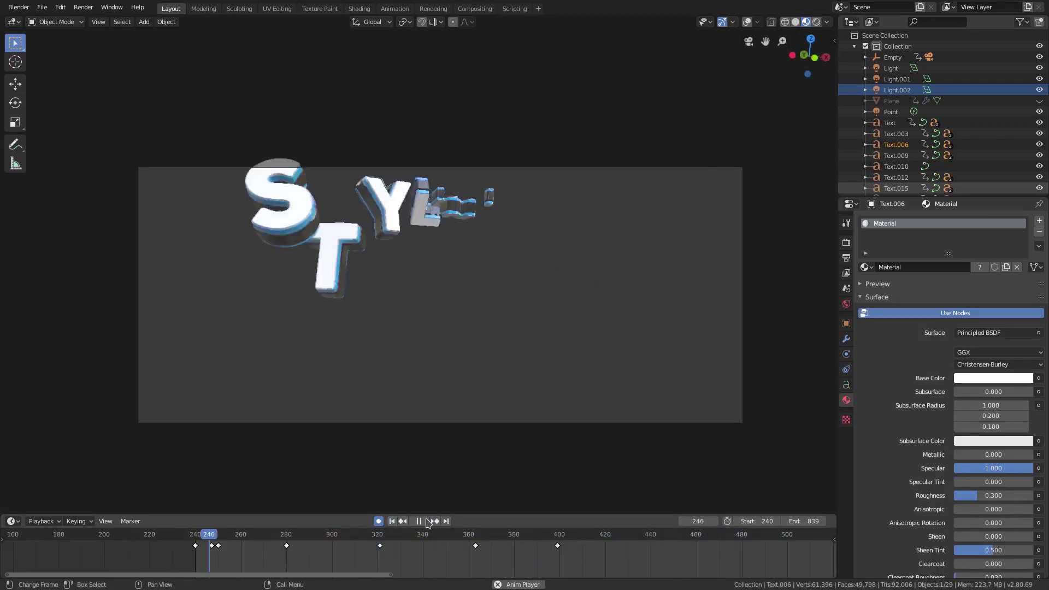
{"action": "left_click", "coordinate": [420, 522]}
Step: Try rotating the letter Y freely with trackball rotation at frames 285 and 293
{"action": "left_click", "coordinate": [298, 539]}
{"action": "key", "text": "r"}
{"action": "key", "text": "r"}
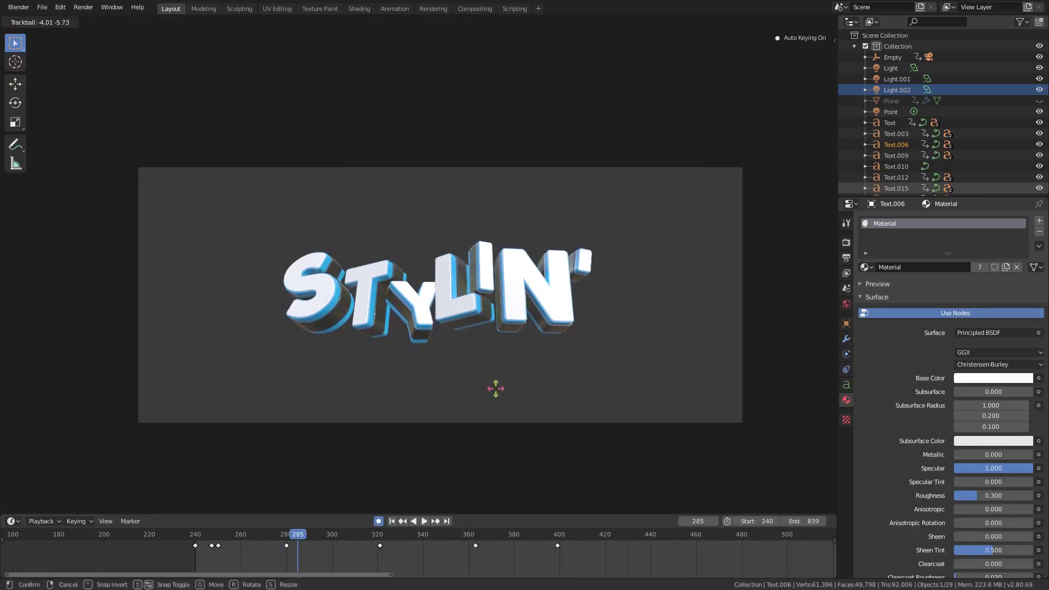
{"action": "left_click", "coordinate": [497, 389]}
{"action": "left_click", "coordinate": [316, 539]}
{"action": "key", "text": "r"}
{"action": "key", "text": "r"}
{"action": "left_click", "coordinate": [579, 400]}
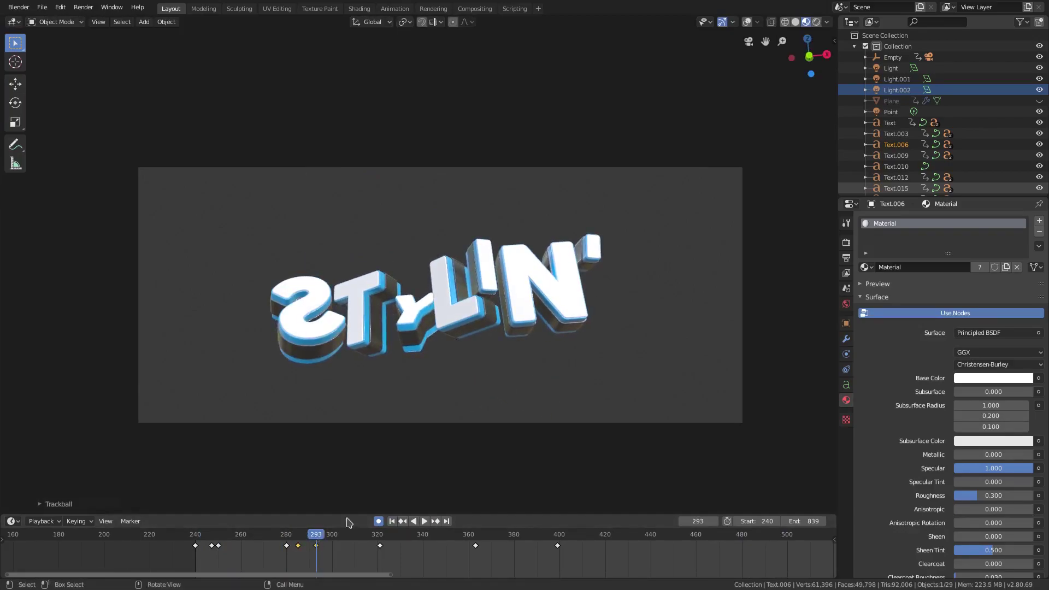
Step: Try adding further rotations of the letter Y at frames 301 and 308, and preview the animation
{"action": "left_click", "coordinate": [334, 538]}
{"action": "key", "text": "r"}
{"action": "key", "text": "r"}
{"action": "left_click", "coordinate": [540, 414]}
{"action": "left_click", "coordinate": [350, 538]}
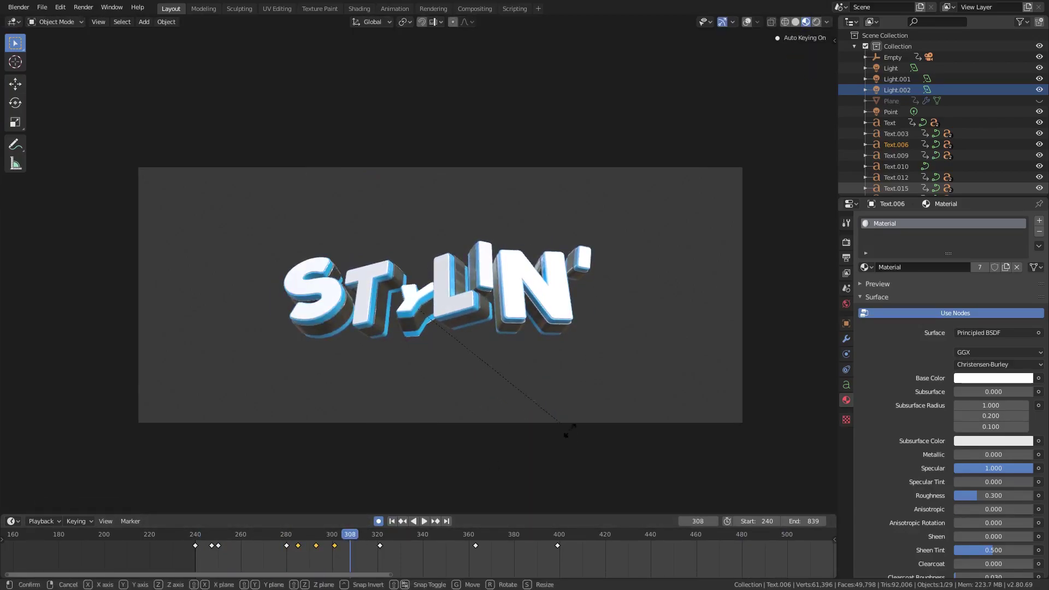
{"action": "left_click", "coordinate": [391, 521]}
{"action": "left_click", "coordinate": [424, 521]}
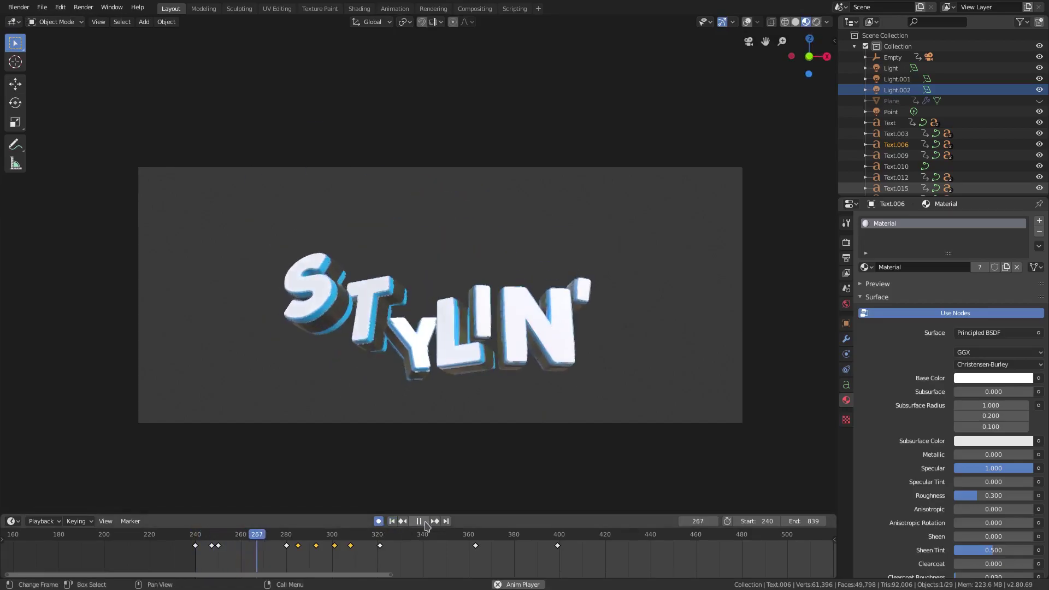
{"action": "left_click", "coordinate": [425, 525]}
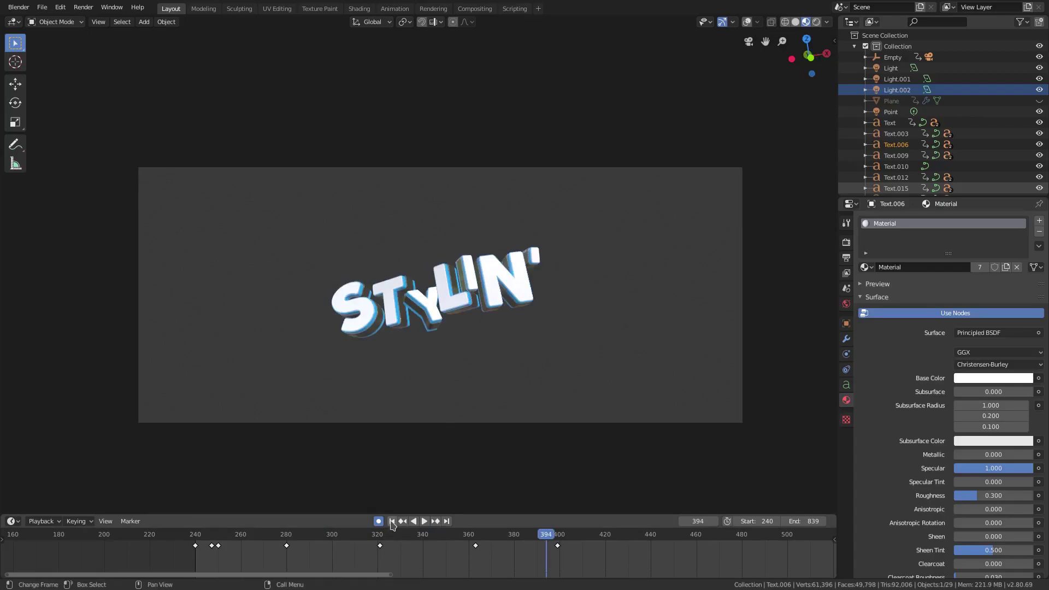
Step: Select the apostrophe after the N, rotate it freely and move it at frame 308
{"action": "left_click", "coordinate": [424, 521]}
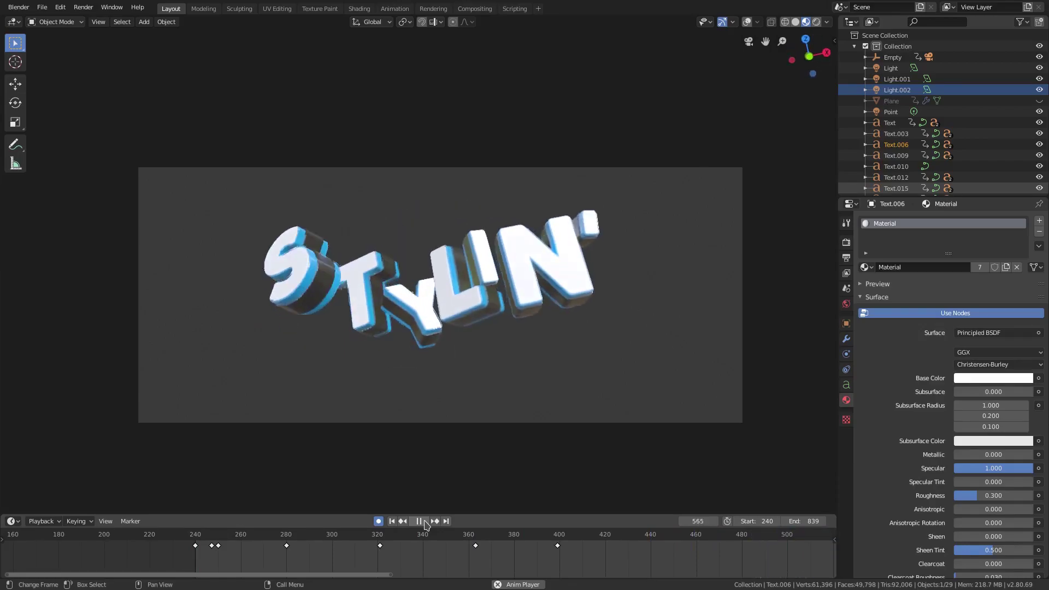
{"action": "left_click", "coordinate": [424, 522]}
{"action": "left_click", "coordinate": [571, 238]}
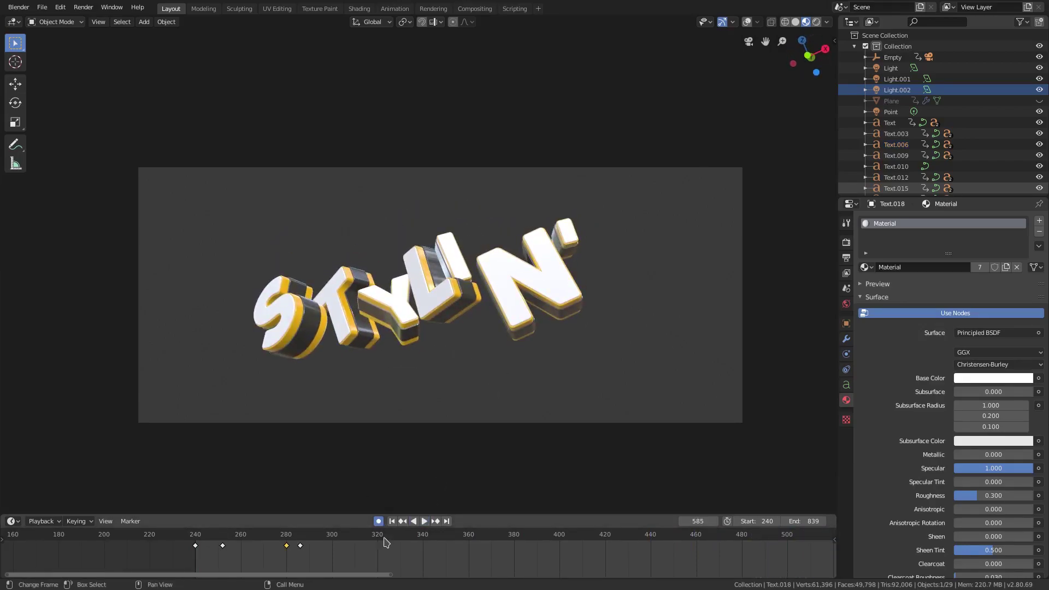
{"action": "left_click_drag", "start_coordinate": [359, 538], "coordinate": [385, 538]}
{"action": "left_click_drag", "start_coordinate": [469, 575], "coordinate": [338, 558]}
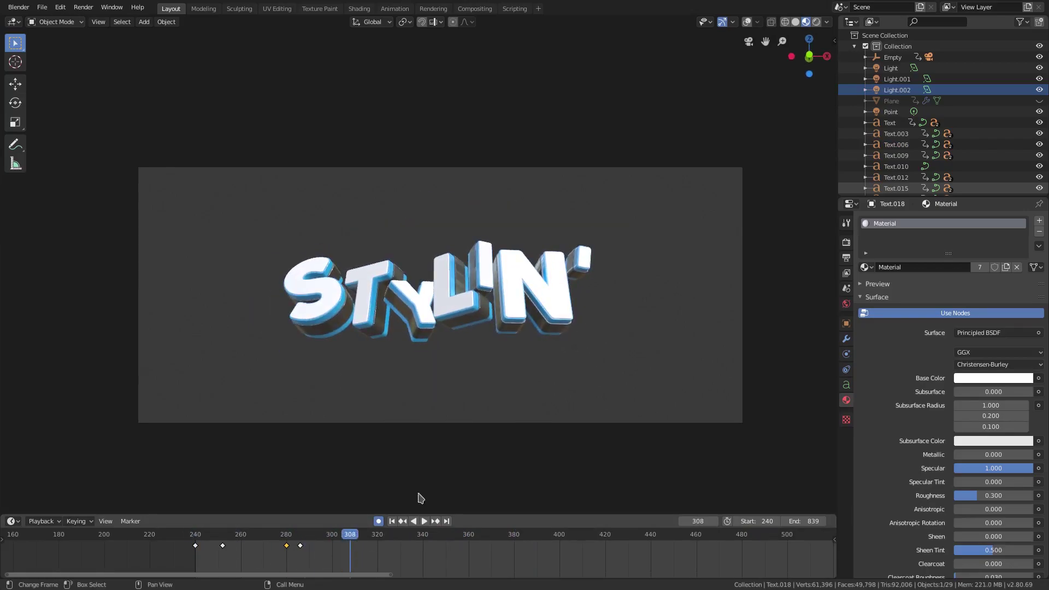
{"action": "key", "text": "r"}
{"action": "key", "text": "r"}
{"action": "left_click", "coordinate": [640, 357]}
{"action": "key", "text": "g"}
{"action": "left_click", "coordinate": [641, 354]}
Step: Reposition the apostrophe at frames 345, 375 and 392 with automatic keying on
{"action": "left_click_drag", "start_coordinate": [385, 536], "coordinate": [503, 538]}
{"action": "key", "text": "g"}
{"action": "left_click", "coordinate": [606, 417]}
{"action": "key", "text": "g"}
{"action": "left_click", "coordinate": [604, 487]}
{"action": "left_click", "coordinate": [434, 536]}
{"action": "key", "text": "space"}
{"action": "left_click_drag", "start_coordinate": [537, 535], "coordinate": [553, 574]}
{"action": "key", "text": "g"}
{"action": "left_click", "coordinate": [571, 476]}
Step: Reposition the apostrophe at frames 397, 410 and 453 with automatic keying on
{"action": "key", "text": "g"}
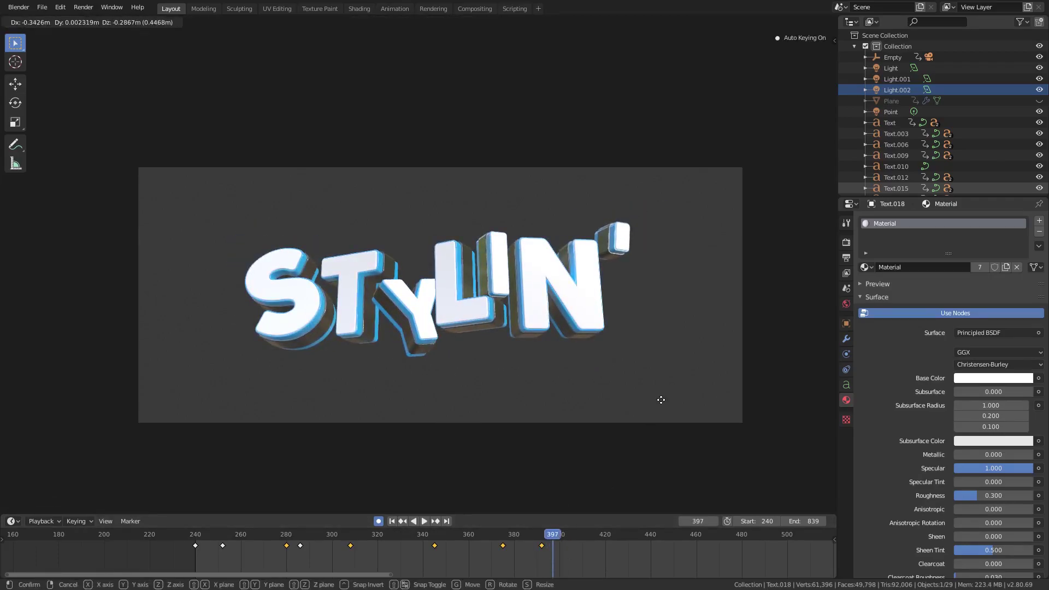
{"action": "left_click", "coordinate": [660, 400]}
{"action": "key", "text": "space"}
{"action": "key", "text": "space"}
{"action": "key", "text": "g"}
{"action": "left_click", "coordinate": [727, 437]}
{"action": "key", "text": "g"}
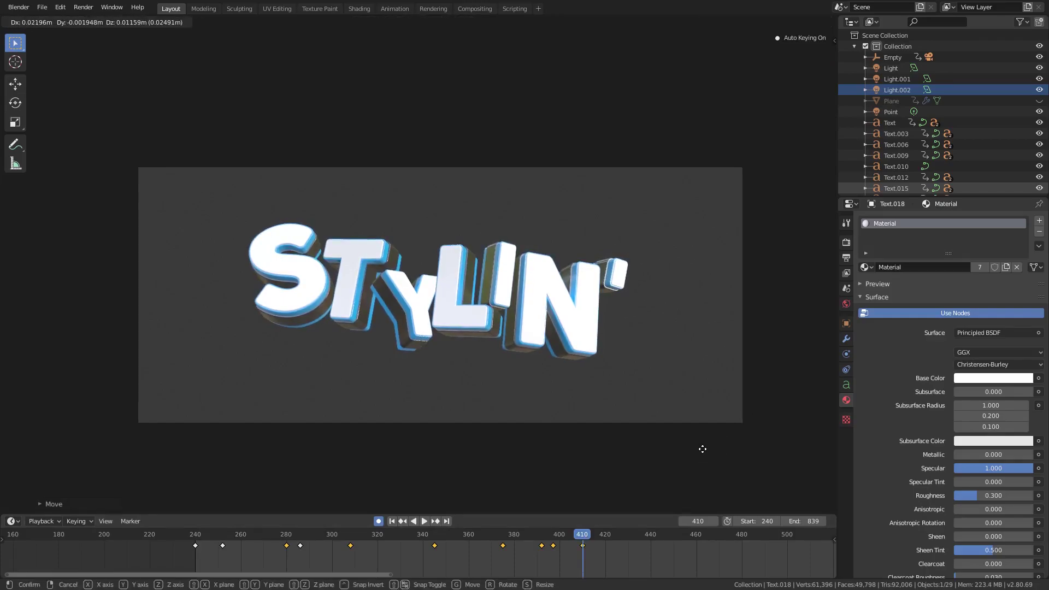
{"action": "left_click", "coordinate": [700, 446]}
{"action": "left_click_drag", "start_coordinate": [584, 542], "coordinate": [680, 542]}
{"action": "key", "text": "g"}
{"action": "left_click", "coordinate": [720, 412]}
Step: Replay the animation from frame 240, and shift the apostrophe's frame 345 and 375 keyframes to about frames 359 and 367
{"action": "left_click", "coordinate": [391, 520]}
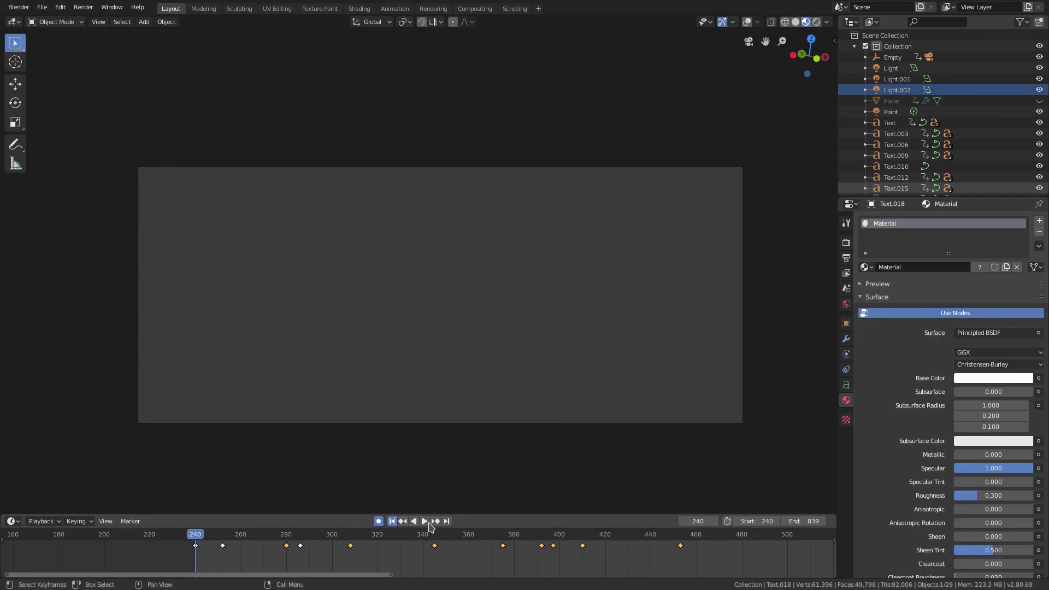
{"action": "left_click", "coordinate": [424, 521]}
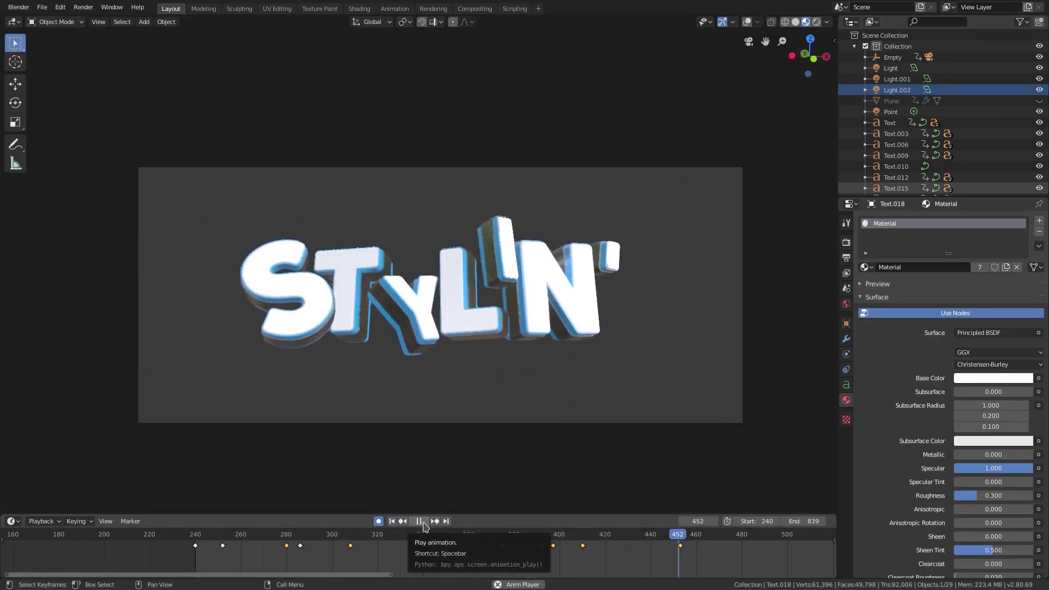
{"action": "left_click", "coordinate": [420, 522]}
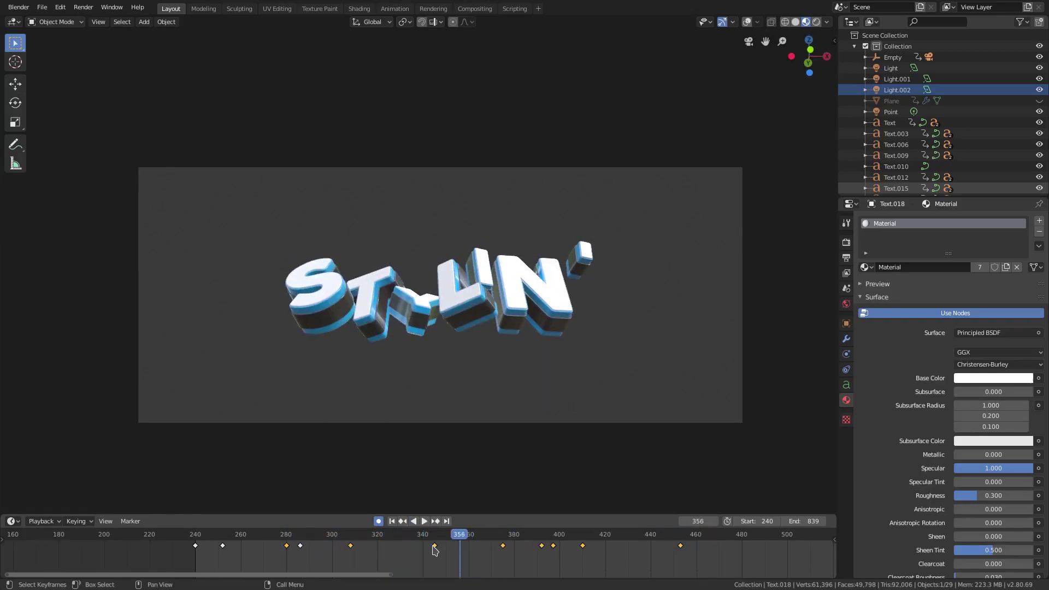
{"action": "left_click_drag", "start_coordinate": [434, 547], "coordinate": [484, 545]}
{"action": "left_click", "coordinate": [482, 537]}
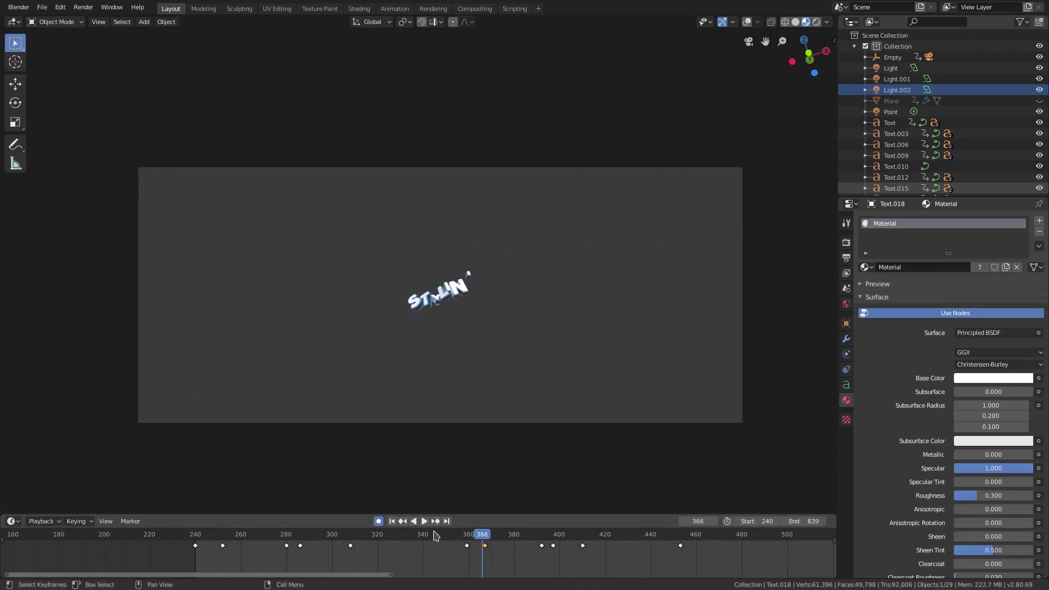
Step: Preview the apostrophe's motion and spread its two adjusted keyframes to frames 357 and 370
{"action": "left_click", "coordinate": [423, 536]}
{"action": "left_click", "coordinate": [424, 521]}
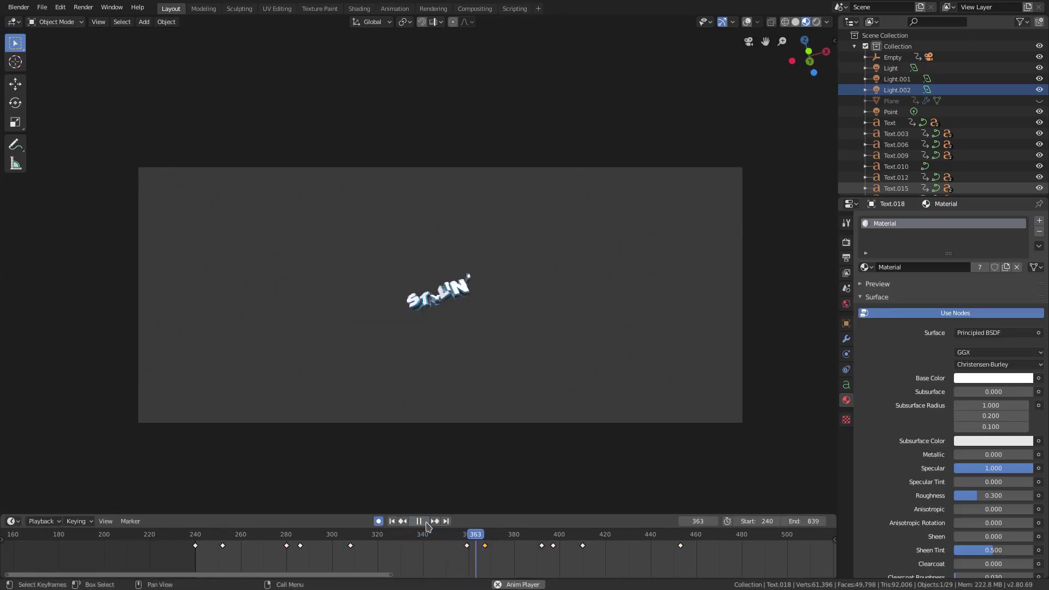
{"action": "mouse_move", "coordinate": [467, 546]}
{"action": "left_mouse_down"}
{"action": "mouse_move", "coordinate": [453, 545]}
{"action": "mouse_move", "coordinate": [491, 546]}
{"action": "mouse_move", "coordinate": [462, 545]}
{"action": "left_mouse_up"}
{"action": "left_click", "coordinate": [414, 536]}
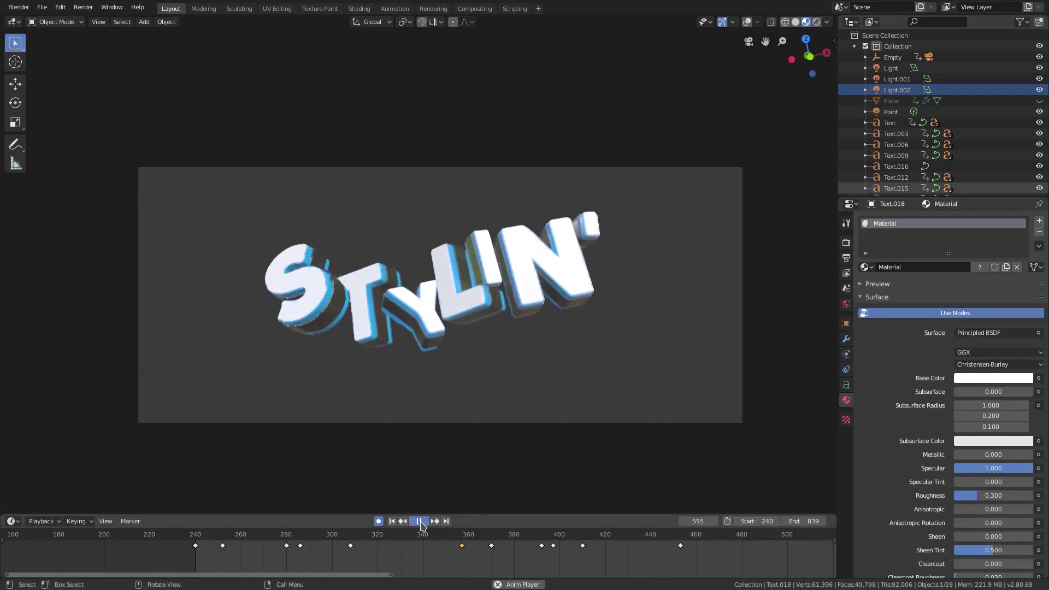
Step: Review the lettering's animation from around frame 427 up to frame 512
{"action": "left_click", "coordinate": [420, 523]}
{"action": "left_click_drag", "start_coordinate": [568, 535], "coordinate": [452, 572]}
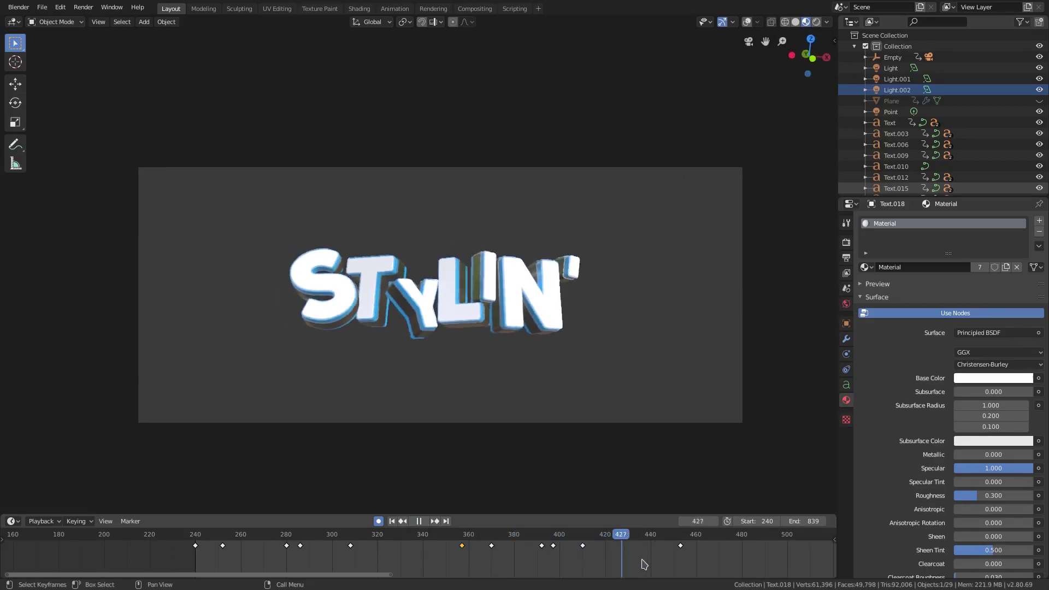
{"action": "key", "text": "space"}
{"action": "mouse_move", "coordinate": [442, 541]}
{"action": "left_mouse_down"}
{"action": "mouse_move", "coordinate": [501, 537]}
{"action": "mouse_move", "coordinate": [447, 538]}
{"action": "left_mouse_up"}
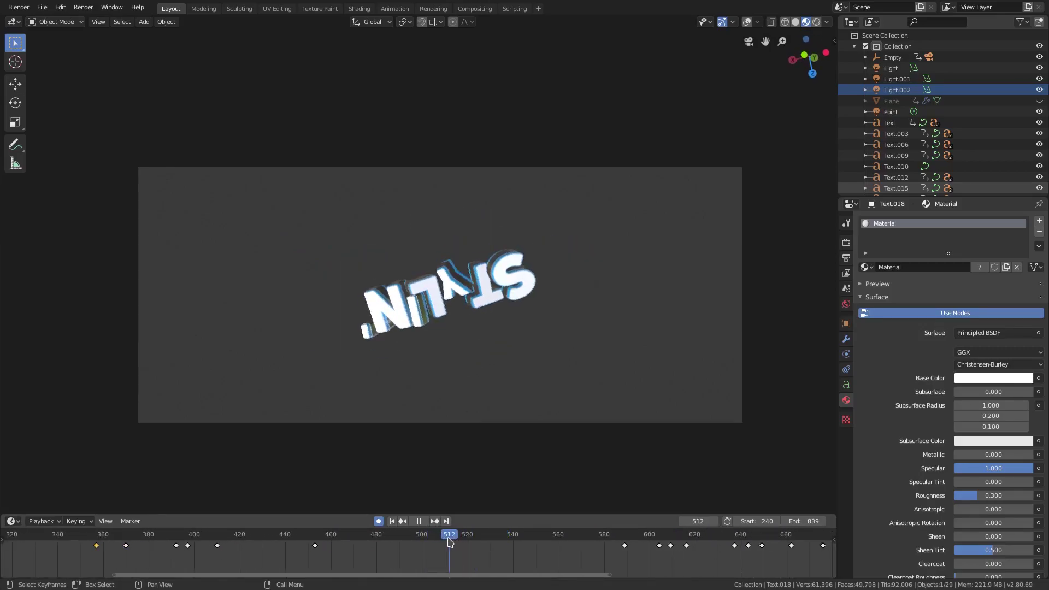
Step: Reposition the apostrophe at frames 511, 517 and 526 with automatic keying on
{"action": "key", "text": "g"}
{"action": "left_click", "coordinate": [394, 334]}
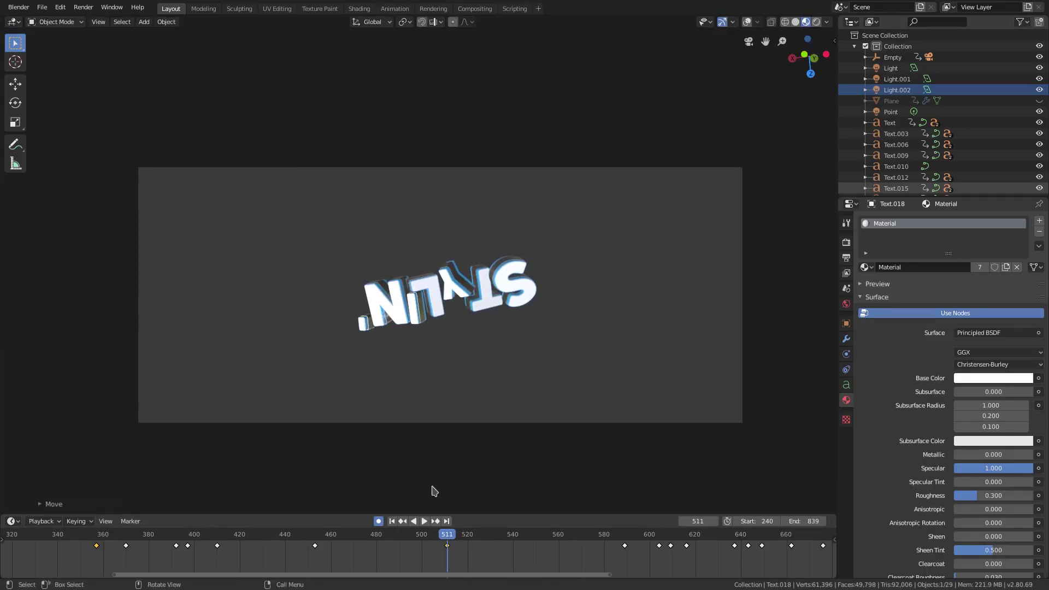
{"action": "left_click", "coordinate": [461, 541]}
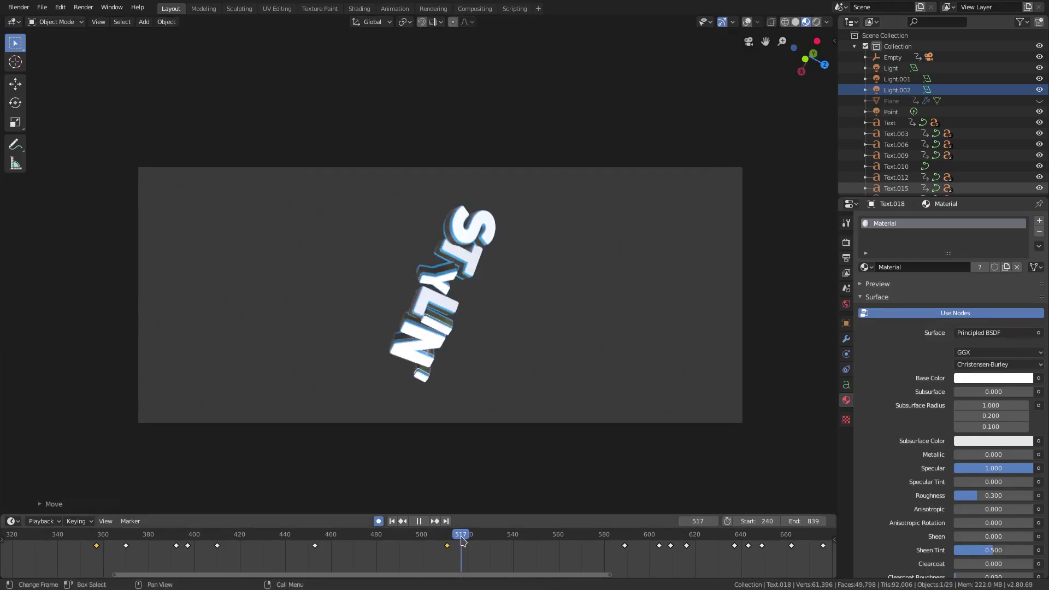
{"action": "key", "text": "g"}
{"action": "left_click", "coordinate": [488, 440]}
{"action": "left_click_drag", "start_coordinate": [461, 534], "coordinate": [511, 534]}
{"action": "key", "text": "g"}
{"action": "left_click", "coordinate": [546, 402]}
Step: Keyframe further apostrophe positions at frames 541, 554 and 572 by moving it
{"action": "key", "text": "g"}
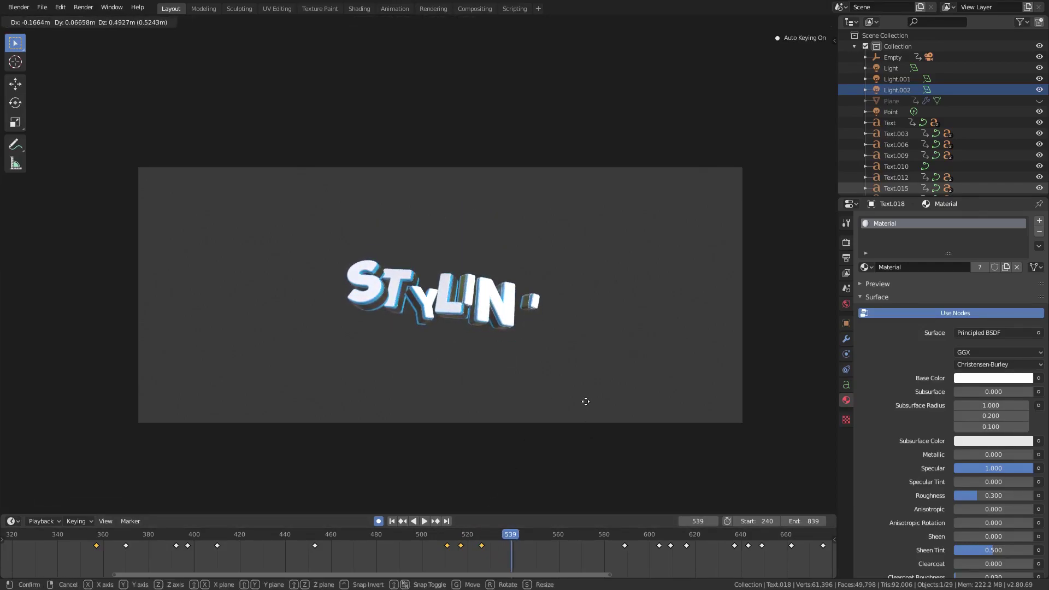
{"action": "left_click", "coordinate": [586, 399]}
{"action": "left_click", "coordinate": [515, 534]}
{"action": "key", "text": "g"}
{"action": "left_click", "coordinate": [565, 382]}
{"action": "left_click_drag", "start_coordinate": [525, 534], "coordinate": [633, 541]}
{"action": "key", "text": "g"}
{"action": "left_click", "coordinate": [604, 409]}
{"action": "key", "text": "g"}
{"action": "left_click", "coordinate": [643, 408]}
Step: Play and scrub the frames leading into the apostrophe's new keyframes to check its motion
{"action": "left_click", "coordinate": [356, 544]}
{"action": "left_click", "coordinate": [425, 523]}
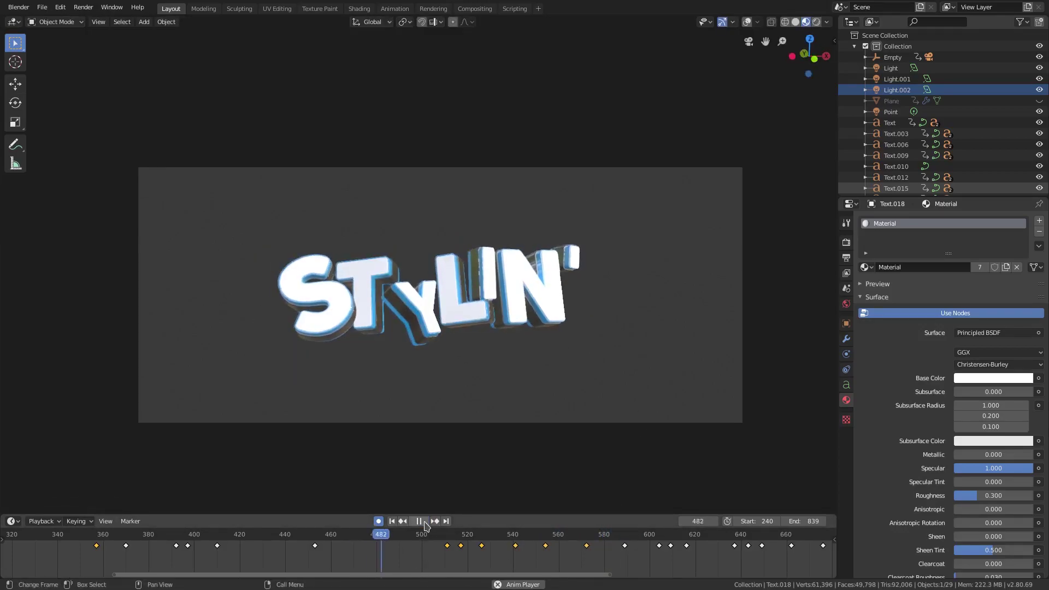
{"action": "left_click", "coordinate": [397, 536]}
{"action": "left_click_drag", "start_coordinate": [397, 535], "coordinate": [372, 537]}
{"action": "left_click", "coordinate": [424, 522]}
{"action": "left_click", "coordinate": [345, 535]}
Step: Replay the animation from frame 240 and readjust the apostrophe's position at frame 541
{"action": "left_click", "coordinate": [392, 521]}
{"action": "left_click", "coordinate": [426, 521]}
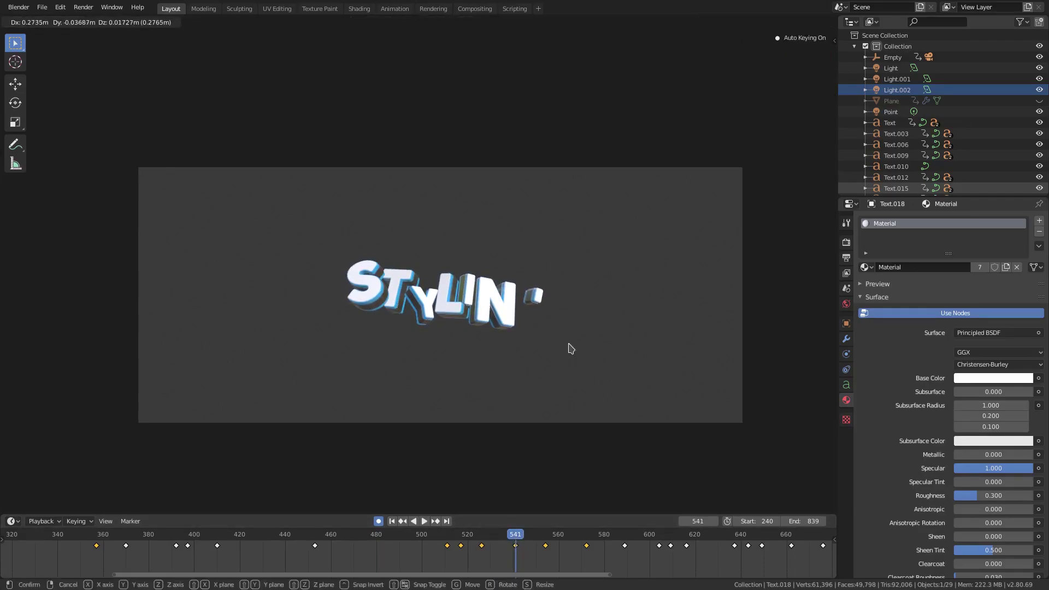
{"action": "left_click", "coordinate": [426, 521]}
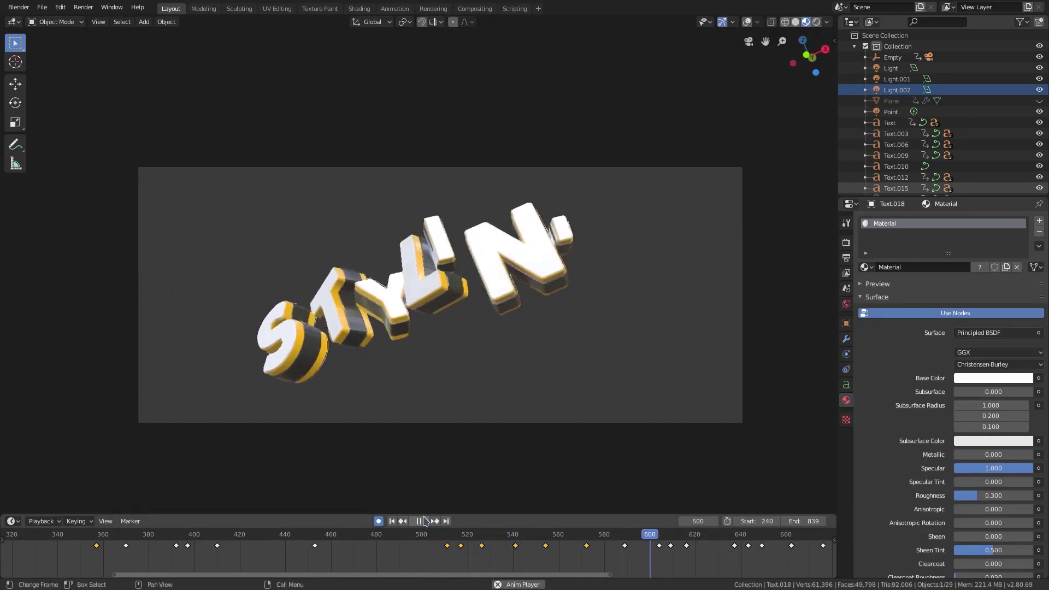
{"action": "left_click", "coordinate": [421, 522]}
{"action": "left_click_drag", "start_coordinate": [572, 539], "coordinate": [640, 552]}
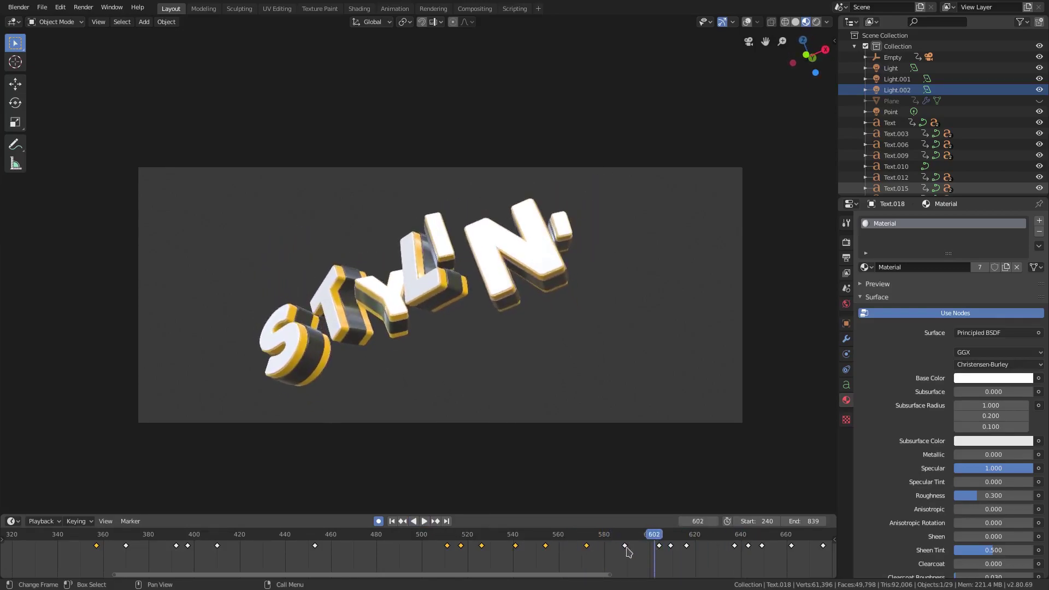
Step: Review the full lettering animation from frame 240 with all of its keyframes in view
{"action": "left_click", "coordinate": [392, 521]}
{"action": "left_click", "coordinate": [424, 521]}
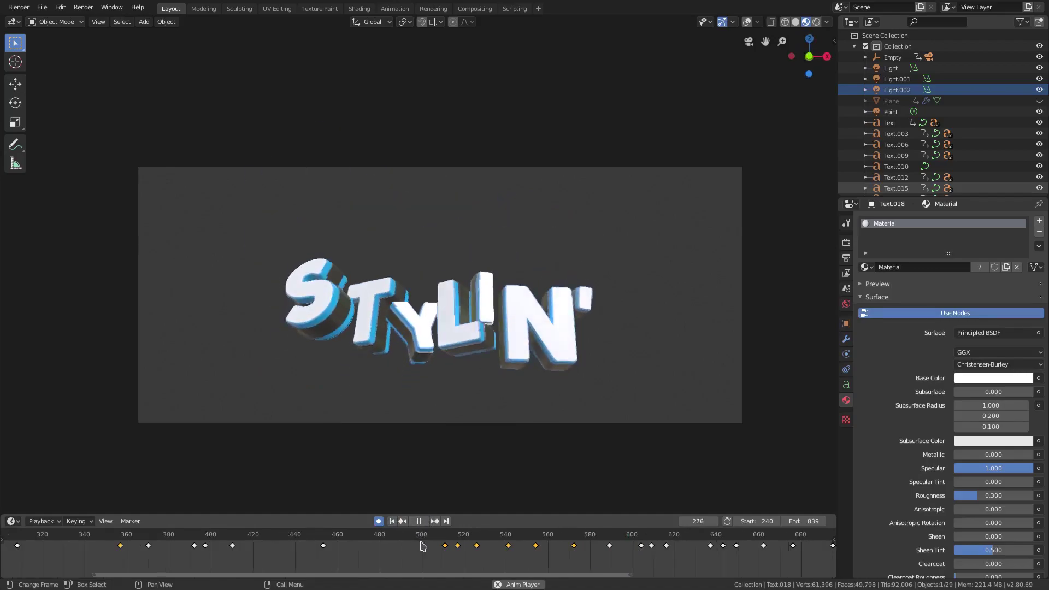
{"action": "scroll", "coordinate": [417, 557], "scroll_direction": "down", "scroll_amount": 4}
{"action": "scroll", "coordinate": [418, 562], "scroll_direction": "down", "scroll_amount": 1}
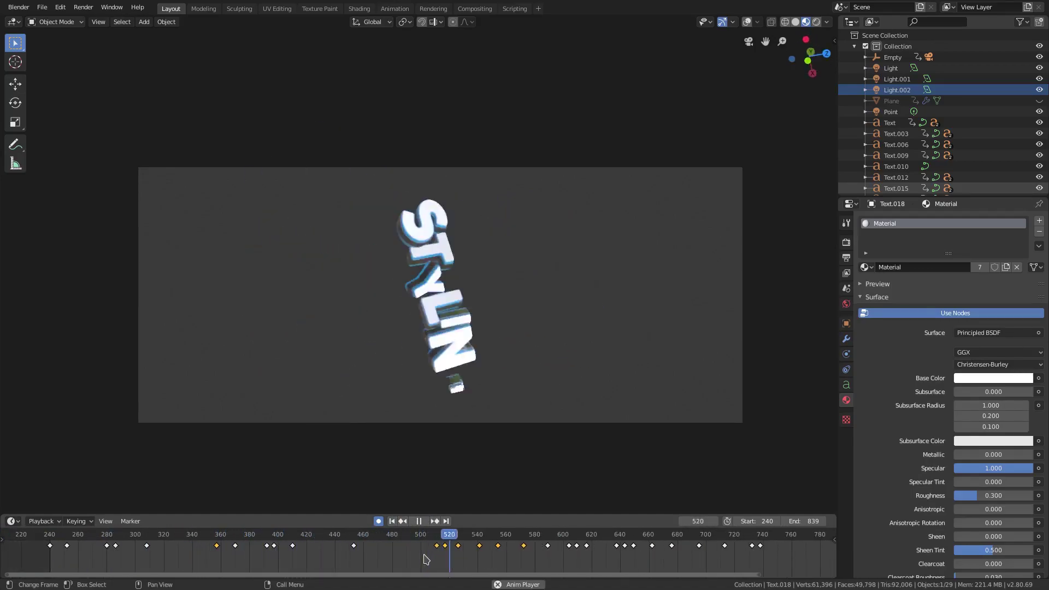
{"action": "left_click", "coordinate": [419, 521]}
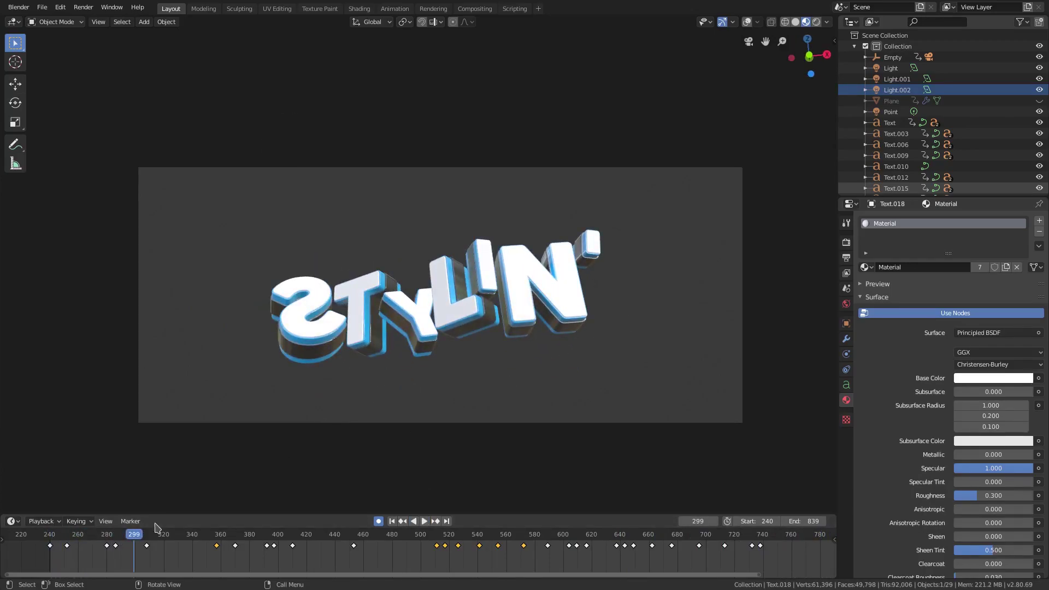
Step: Insert a location keyframe for the letter Y at frame 360
{"action": "left_click_drag", "start_coordinate": [87, 537], "coordinate": [110, 539]}
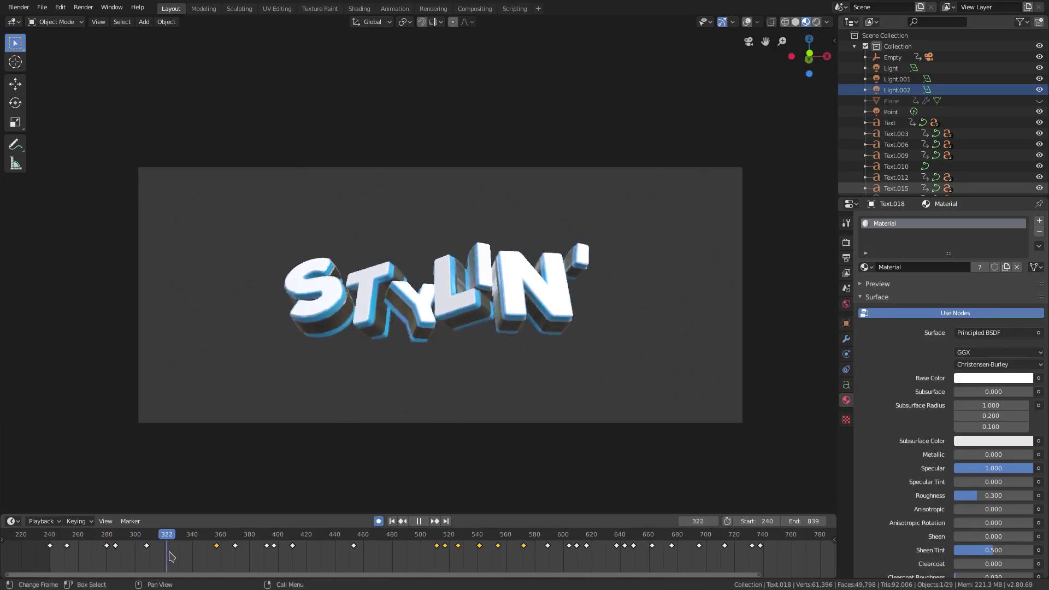
{"action": "key", "text": "space"}
{"action": "left_click_drag", "start_coordinate": [221, 553], "coordinate": [220, 554]}
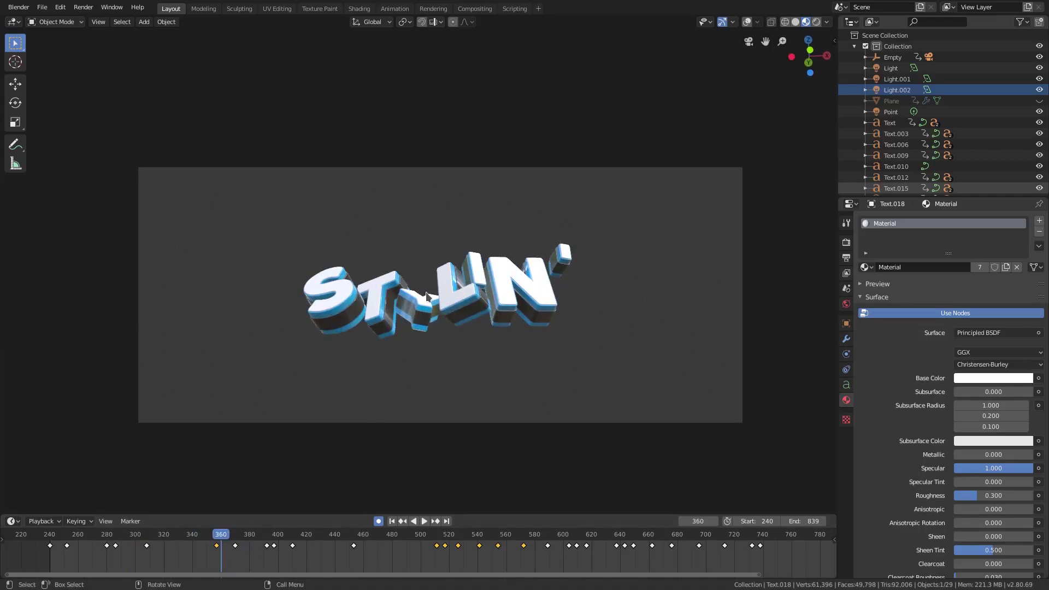
{"action": "left_click", "coordinate": [445, 289]}
{"action": "scroll", "coordinate": [469, 292], "scroll_direction": "up", "scroll_amount": 4}
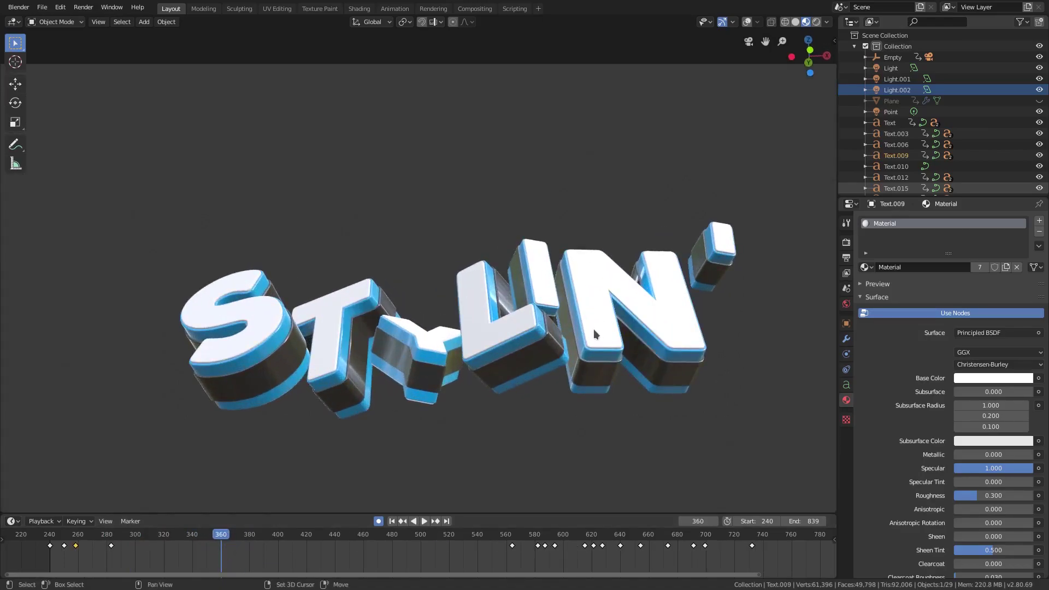
{"action": "middle_click_drag", "start_coordinate": [596, 334], "coordinate": [572, 234], "text": "shift"}
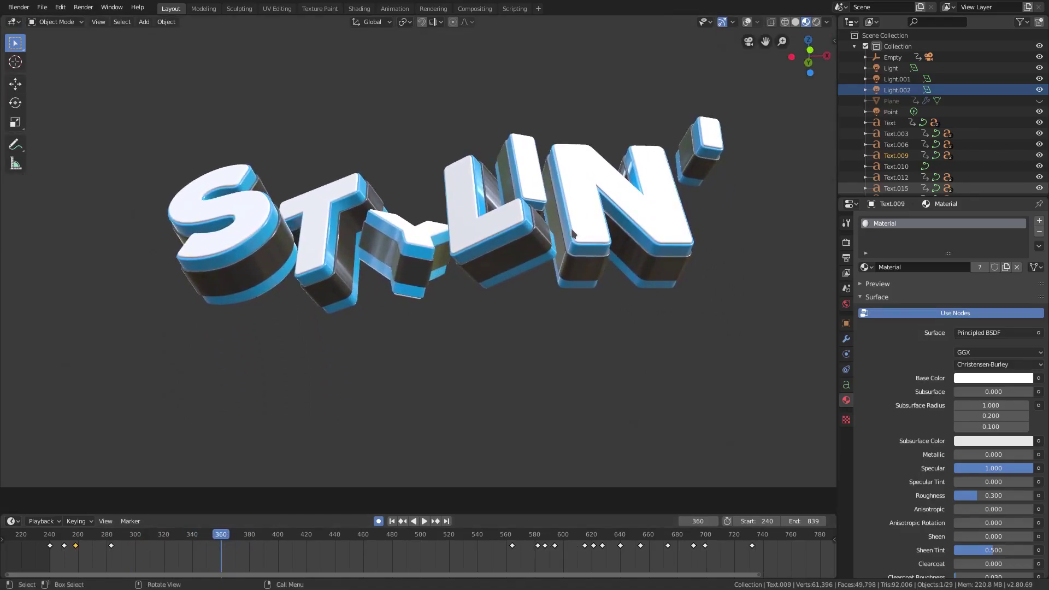
{"action": "key", "text": "i"}
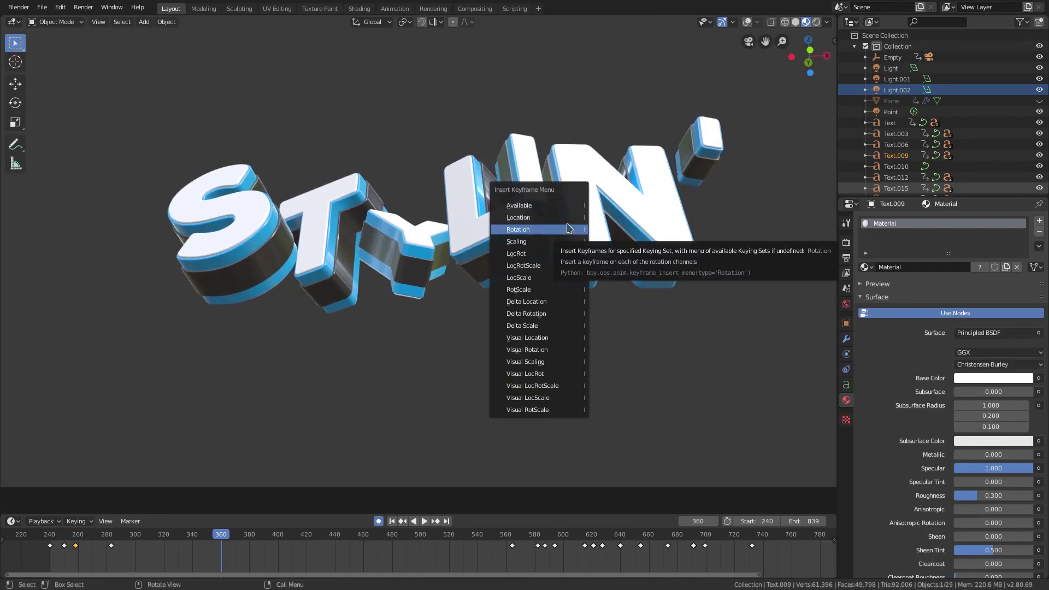
{"action": "left_click", "coordinate": [564, 218]}
Step: Move the letter Y down by about 0.36 m at frame 369
{"action": "key", "text": "g"}
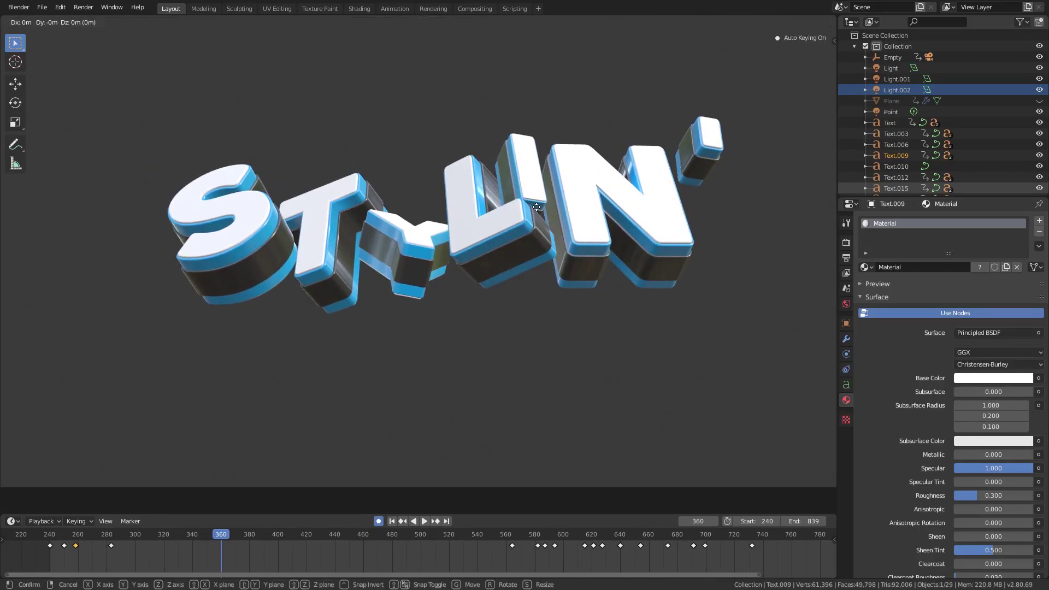
{"action": "left_click", "coordinate": [538, 210]}
{"action": "left_click_drag", "start_coordinate": [224, 535], "coordinate": [234, 534]}
{"action": "key", "text": "g"}
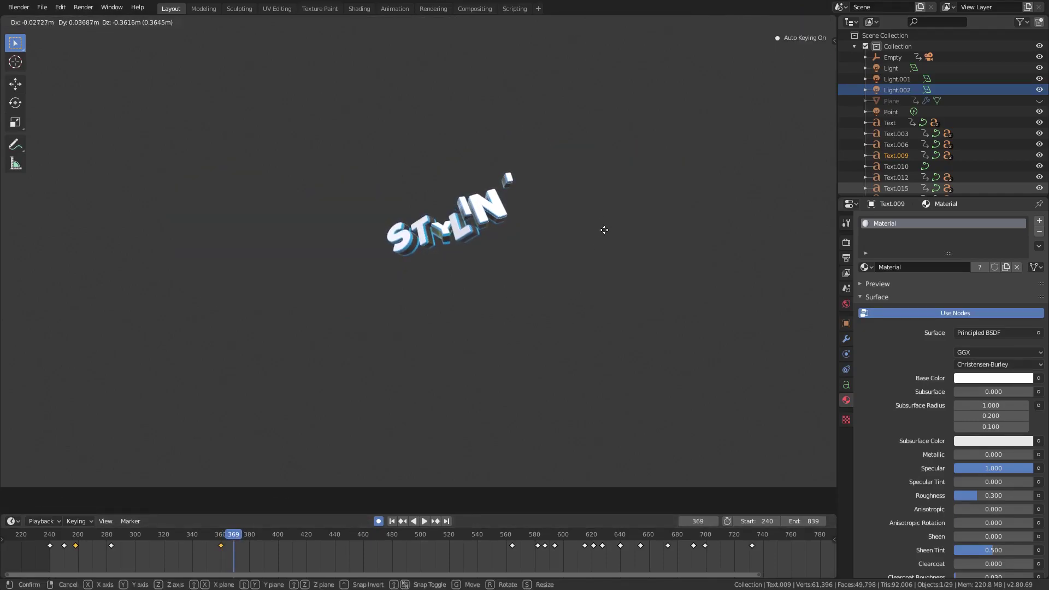
{"action": "left_click", "coordinate": [604, 230]}
Step: Move the letter Y vertically at about frame 389, fine-tune its position, and rotate it freely
{"action": "key", "text": "space"}
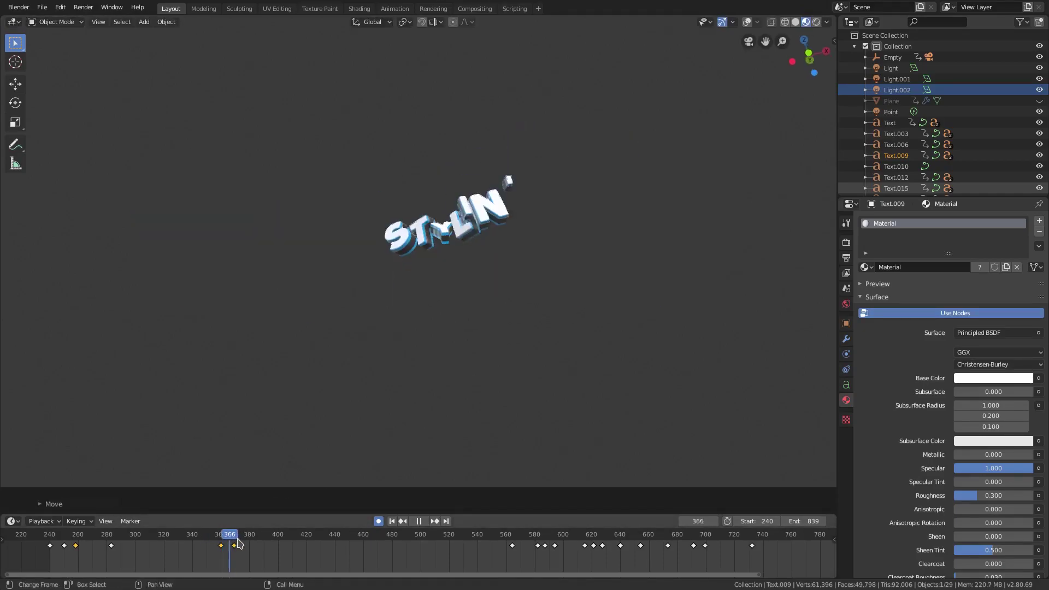
{"action": "mouse_move", "coordinate": [255, 542]}
{"action": "left_mouse_down"}
{"action": "mouse_move", "coordinate": [277, 544]}
{"action": "mouse_move", "coordinate": [225, 544]}
{"action": "mouse_move", "coordinate": [262, 546]}
{"action": "left_mouse_up"}
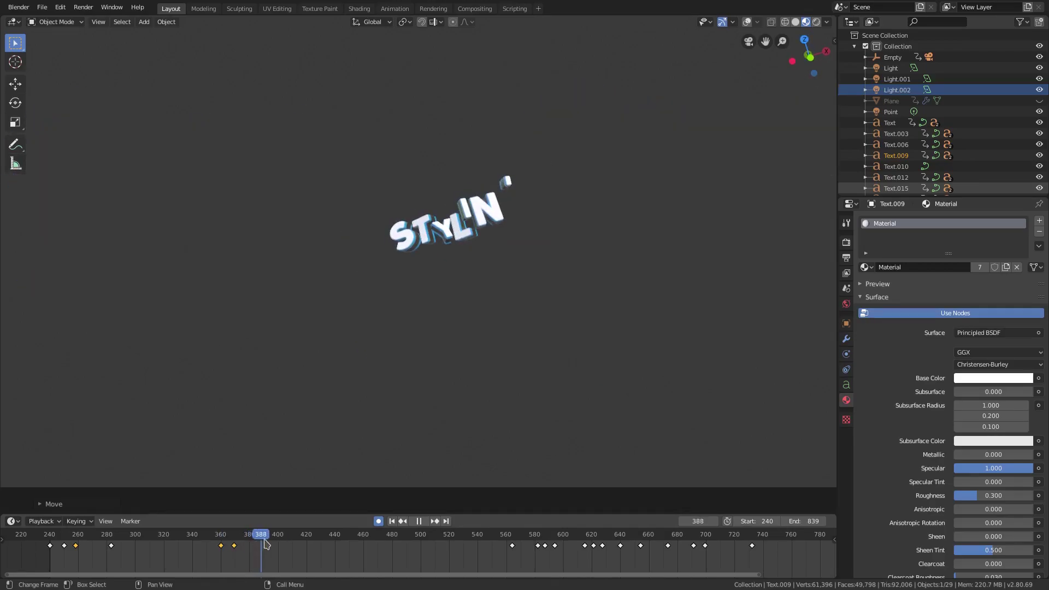
{"action": "key", "text": "space"}
{"action": "key", "text": "g"}
{"action": "key", "text": "z"}
{"action": "left_click", "coordinate": [604, 229]}
{"action": "key", "text": "g"}
{"action": "left_click", "coordinate": [606, 232]}
{"action": "key", "text": "r"}
{"action": "key", "text": "r"}
{"action": "left_click", "coordinate": [716, 317]}
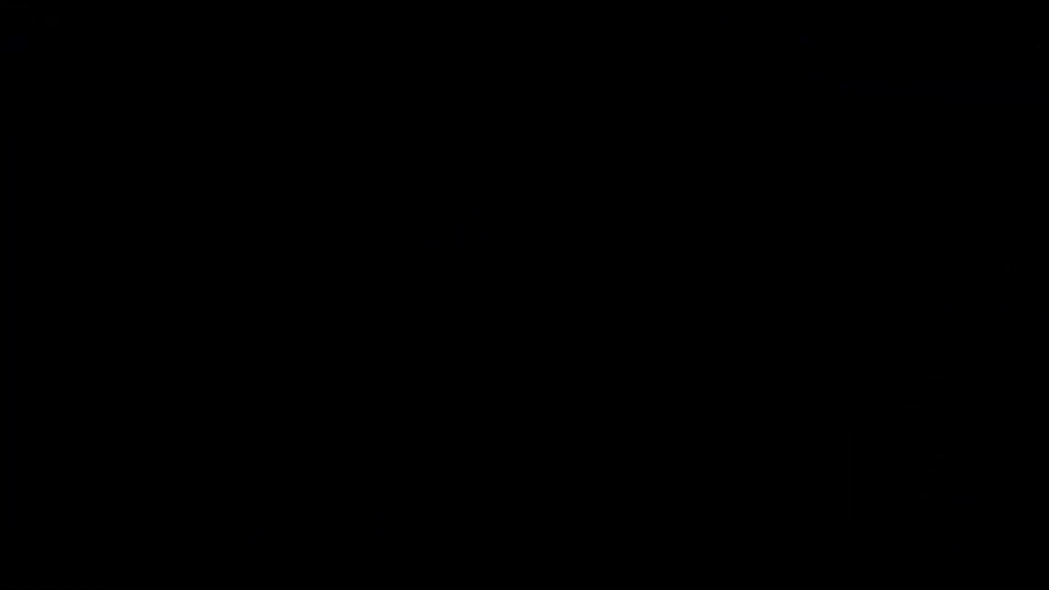